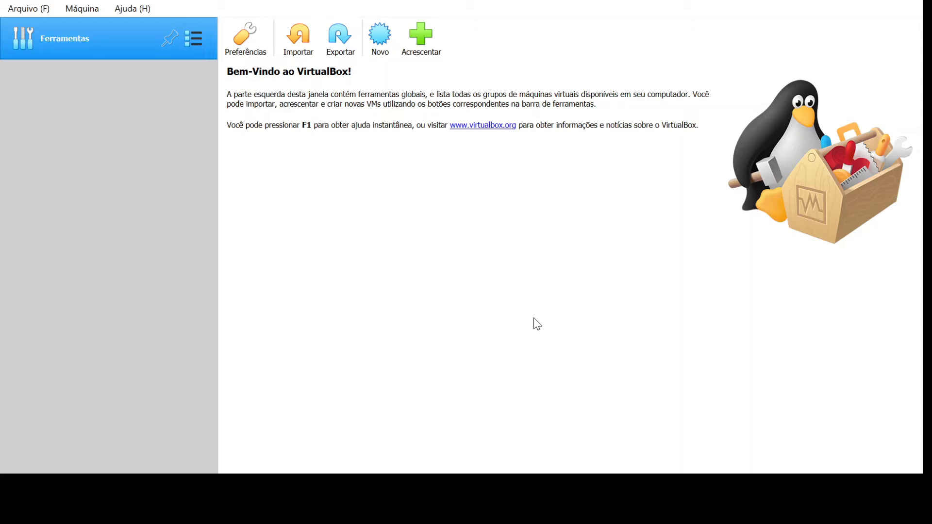
Step: Create the micro1 VM (Windows 7 64-bit, 2048 MB RAM, 50 GB VDI) and boot it
left_click(380, 32)
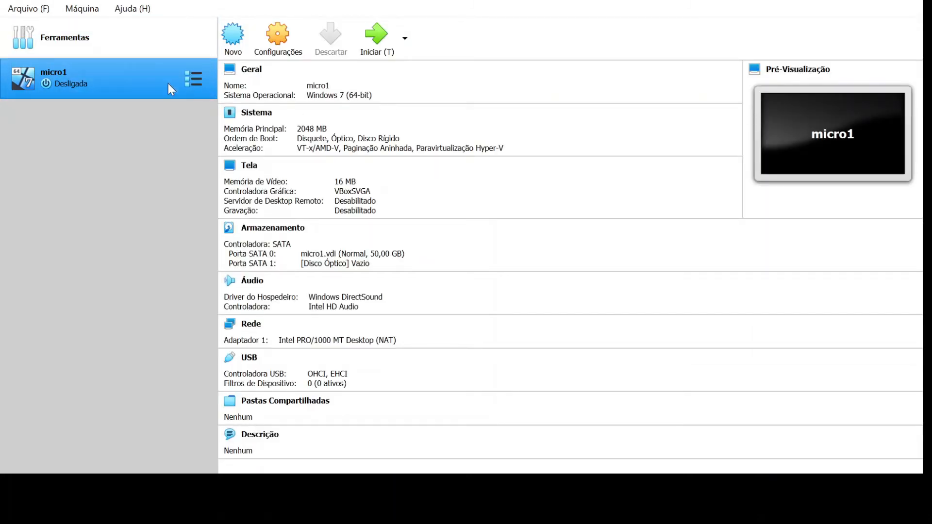
left_click(371, 42)
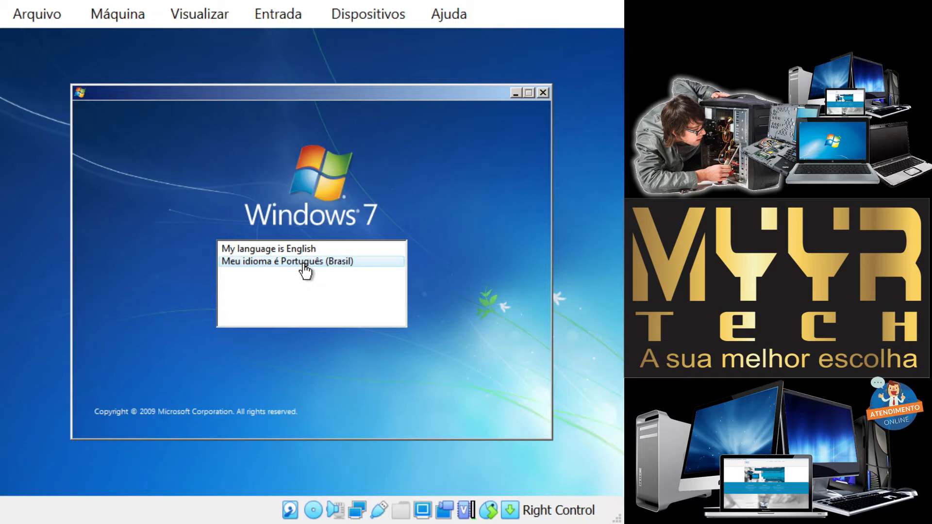
Step: Set setup to Português (Brasil) with the ABNT2 keyboard and begin installing Windows 7
left_click(305, 264)
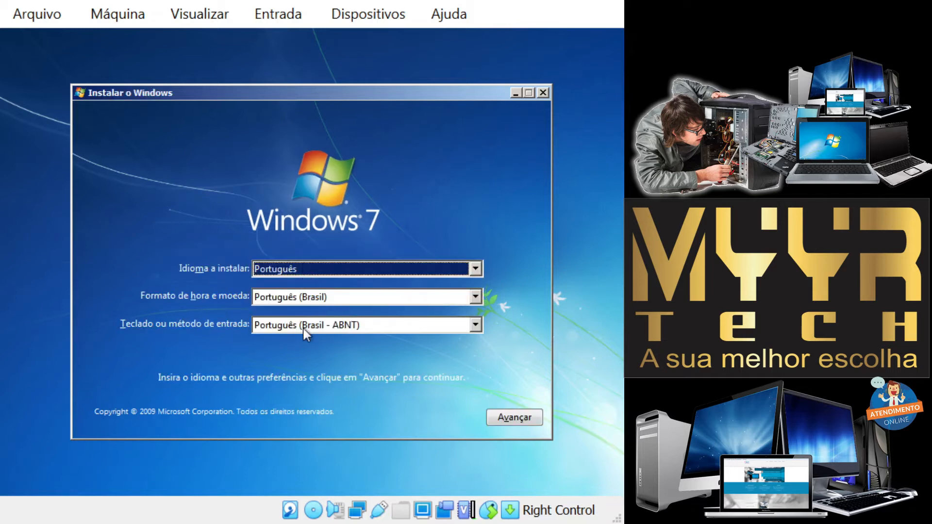
left_click(374, 327)
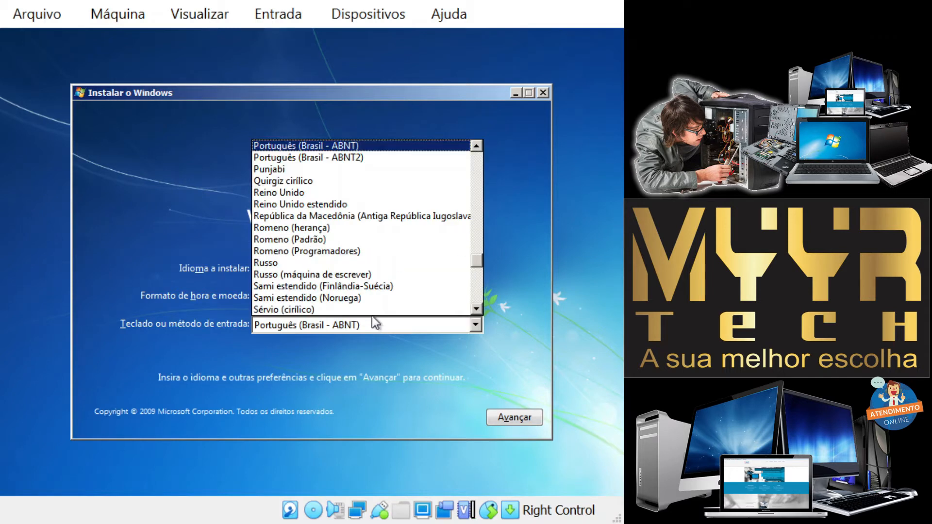
left_click(377, 158)
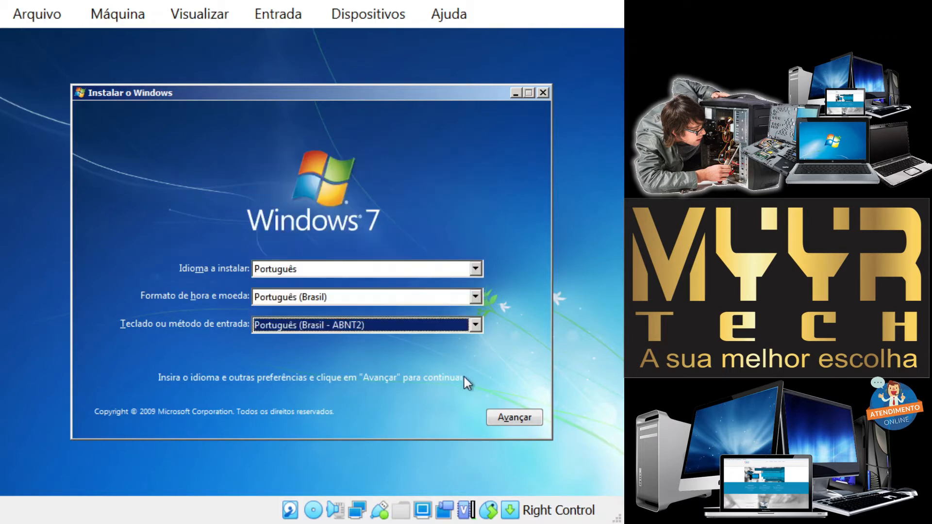
left_click(506, 419)
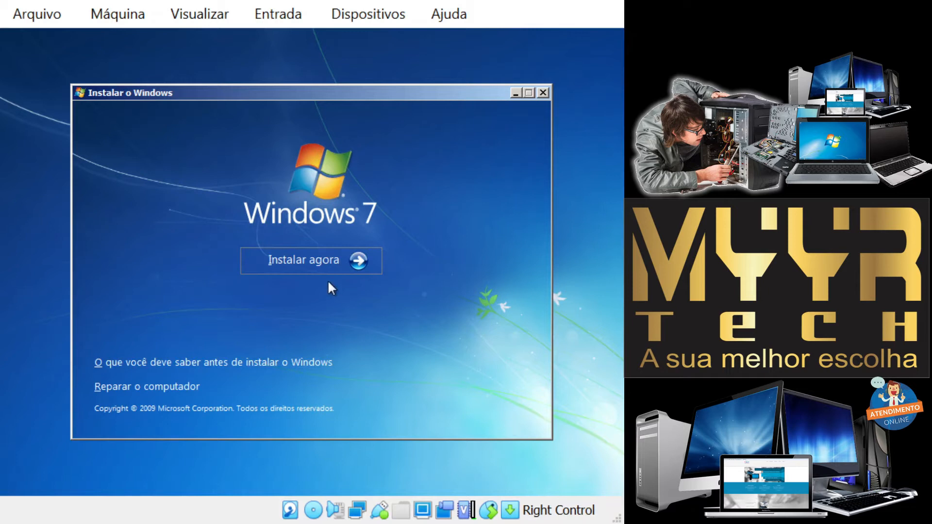
left_click(311, 261)
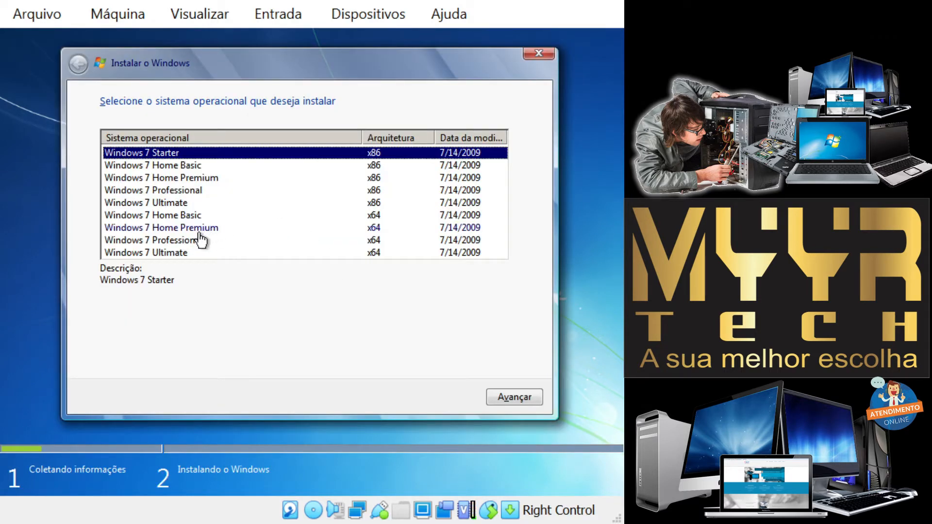
Step: Choose Windows 7 Professional x64 and accept its licence terms
left_click(186, 242)
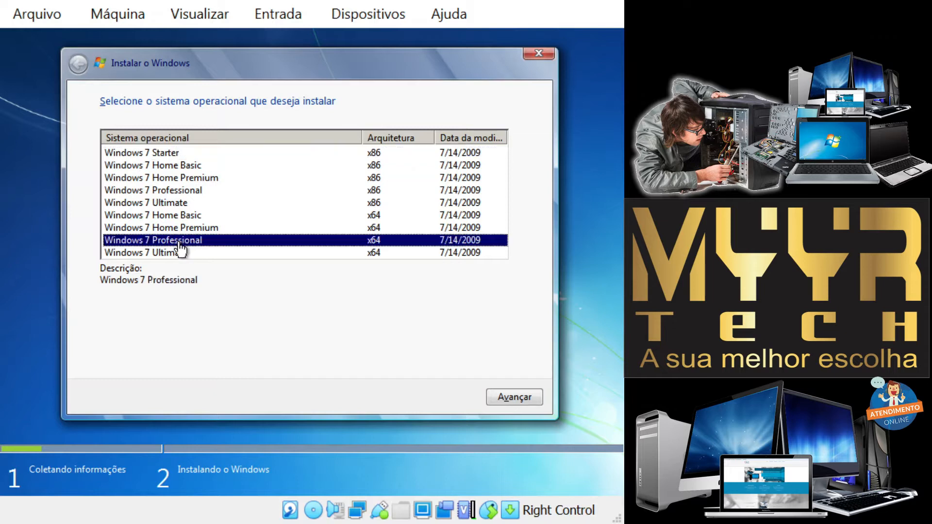
left_click(505, 401)
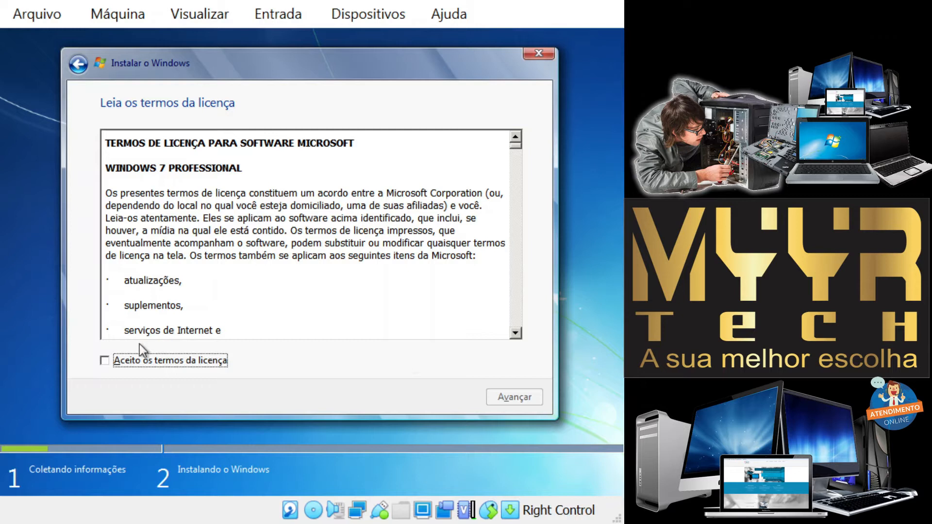
left_click(185, 367)
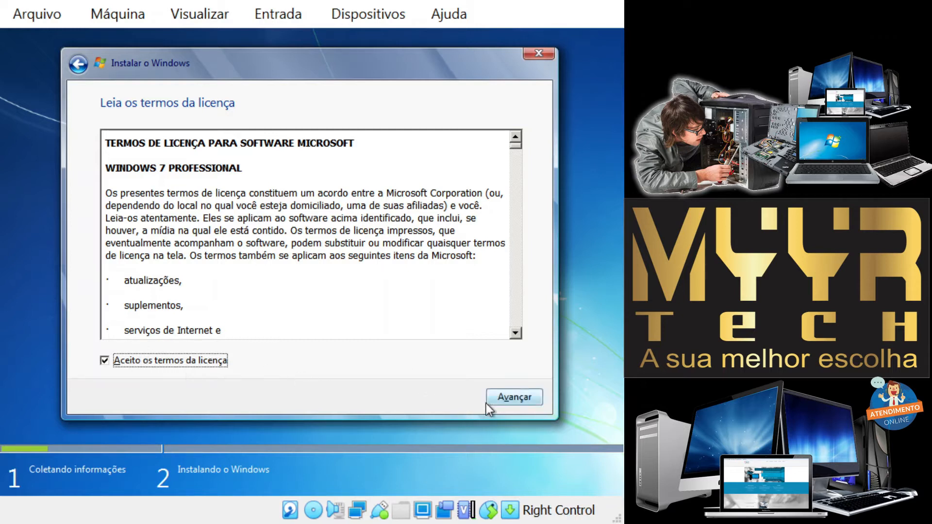
left_click(498, 396)
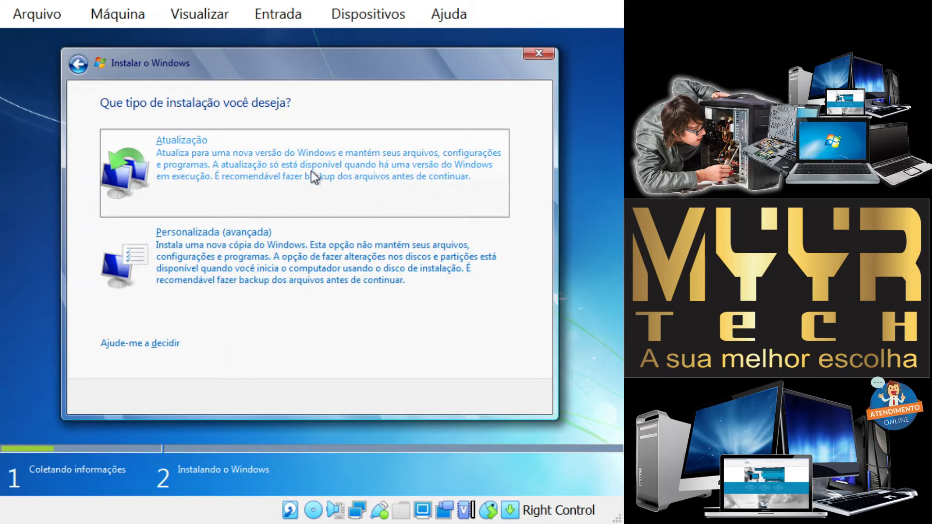
Step: Choose the Personalizada (avançada) custom installation type
left_click(218, 264)
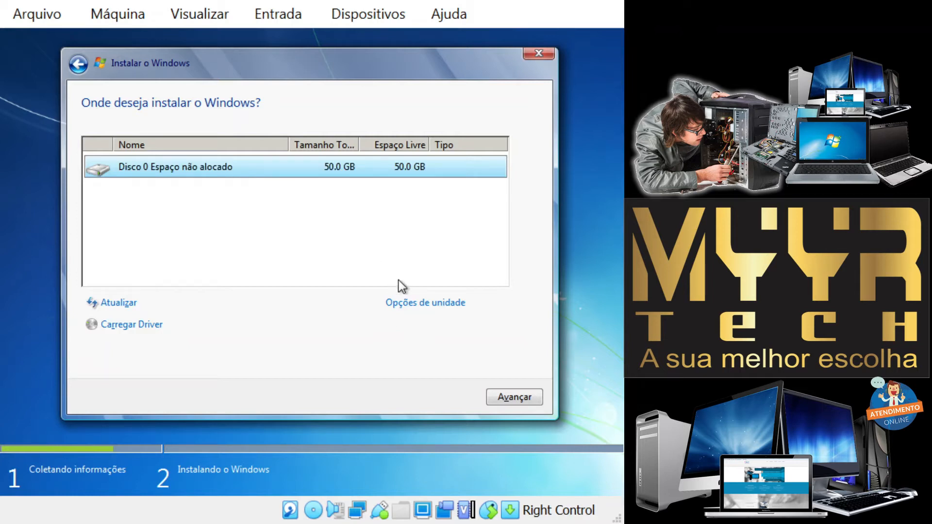
Step: Open the drive options and start a new partition, proposed at 51200 MB
left_click(414, 306)
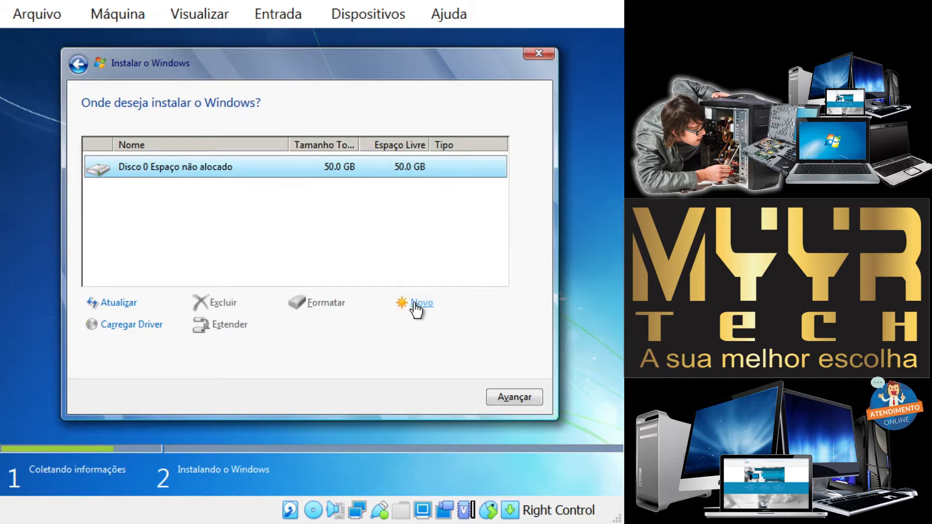
left_click(418, 305)
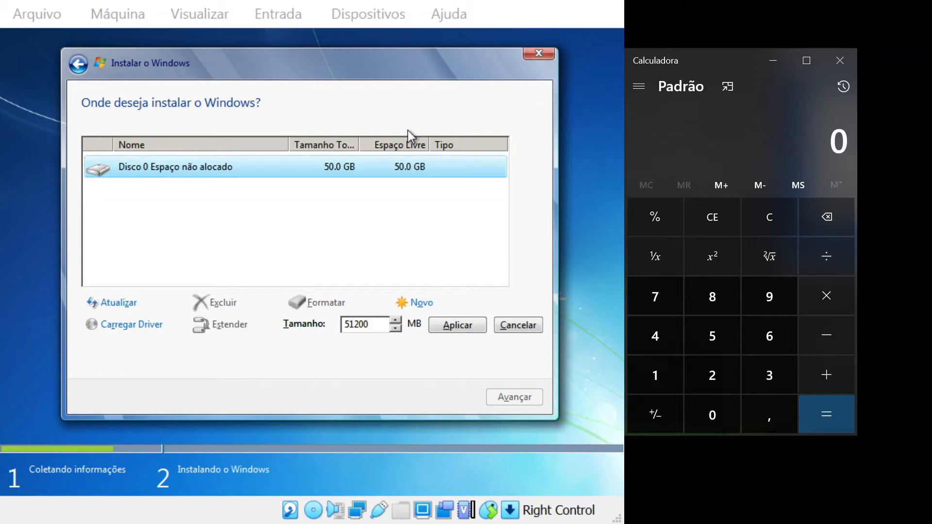
Step: Calculate 30 × 1024 = 30720 in Windows Calculator
left_click(771, 380)
left_click(714, 416)
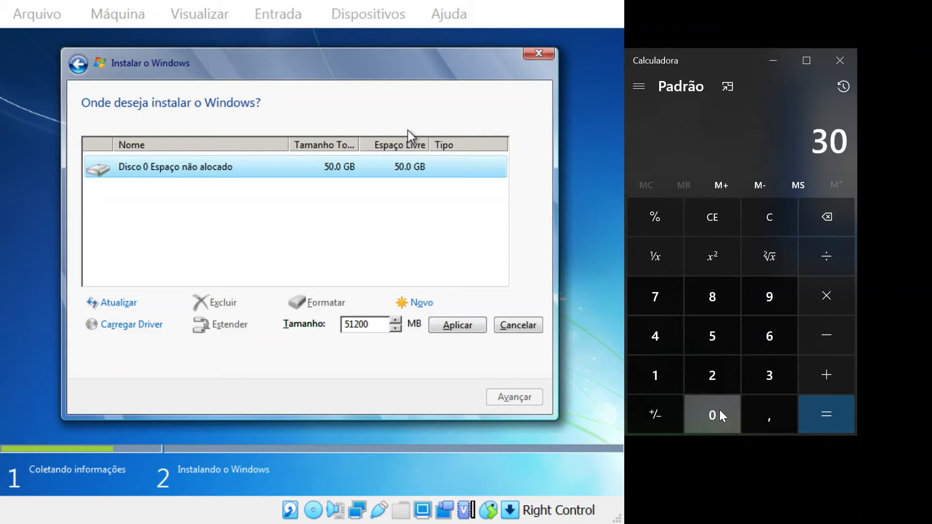
left_click(826, 295)
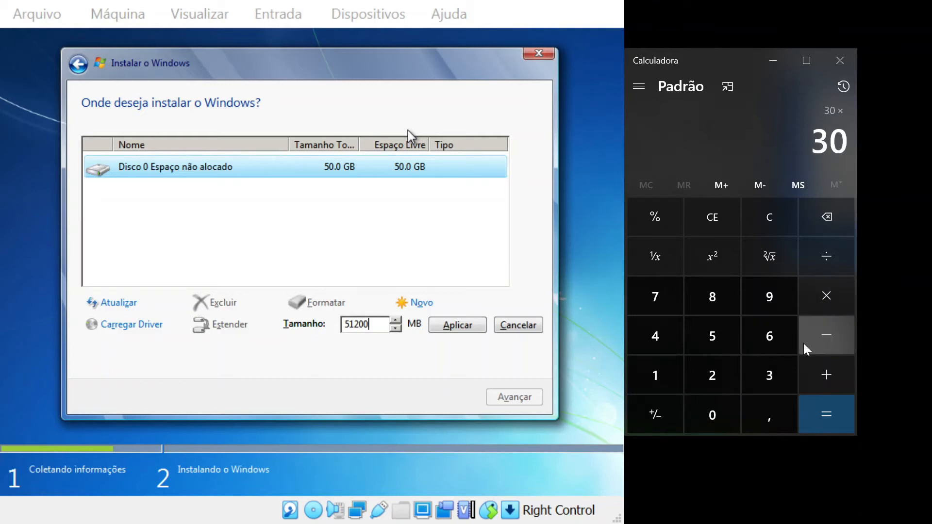
left_click(667, 373)
left_click(714, 410)
left_click(713, 375)
left_click(683, 352)
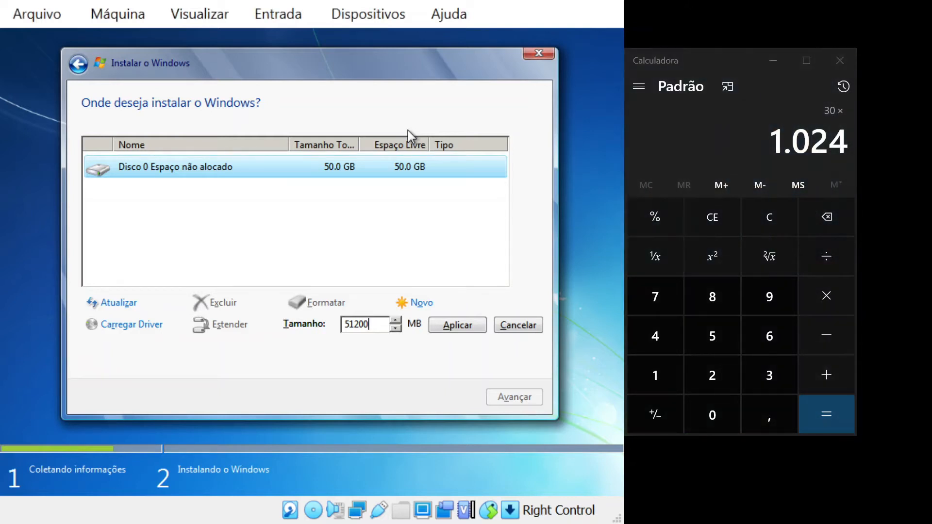
left_click(407, 130)
left_click(828, 412)
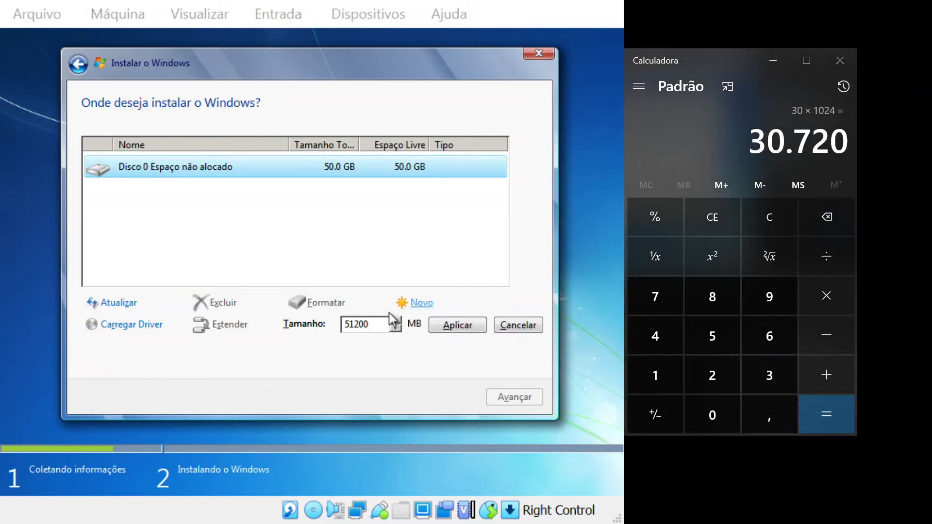
Step: Set the new partition size to 30720 MB and apply it
left_click_drag(375, 326, 327, 320)
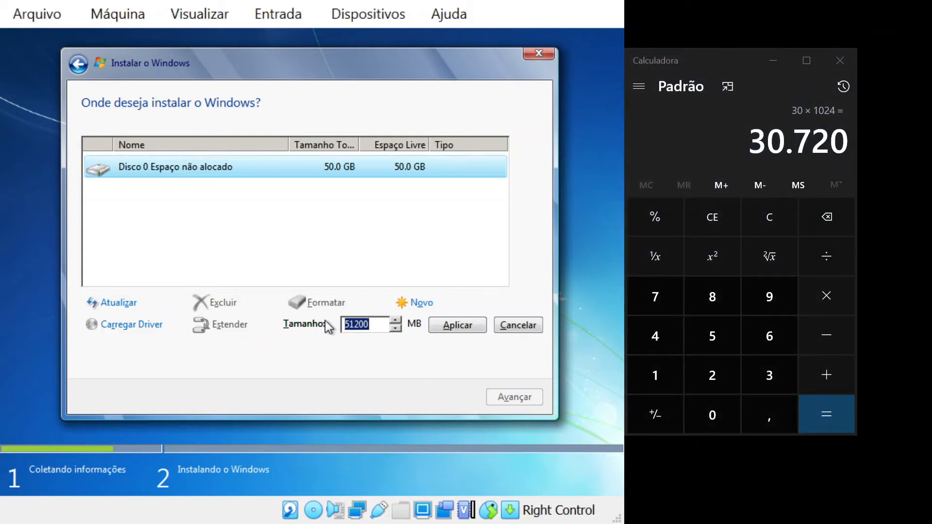
type("30720")
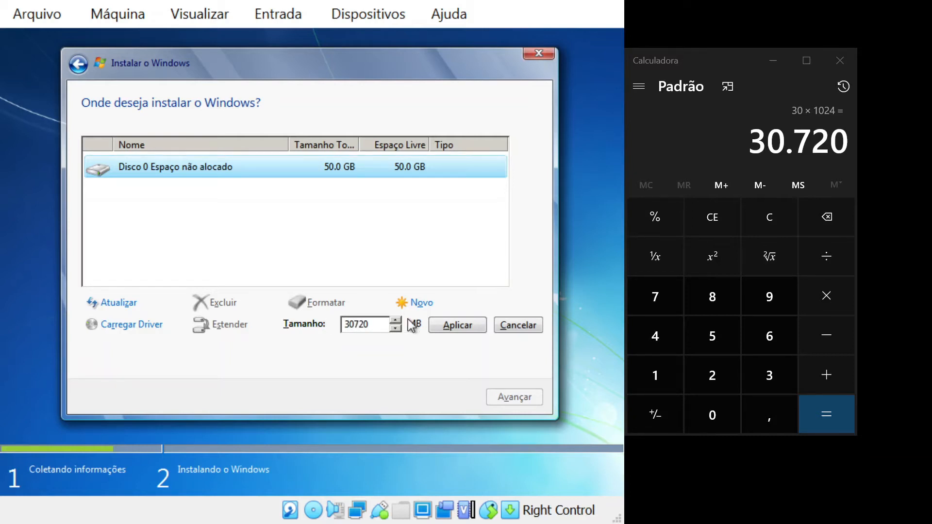
left_click(450, 331)
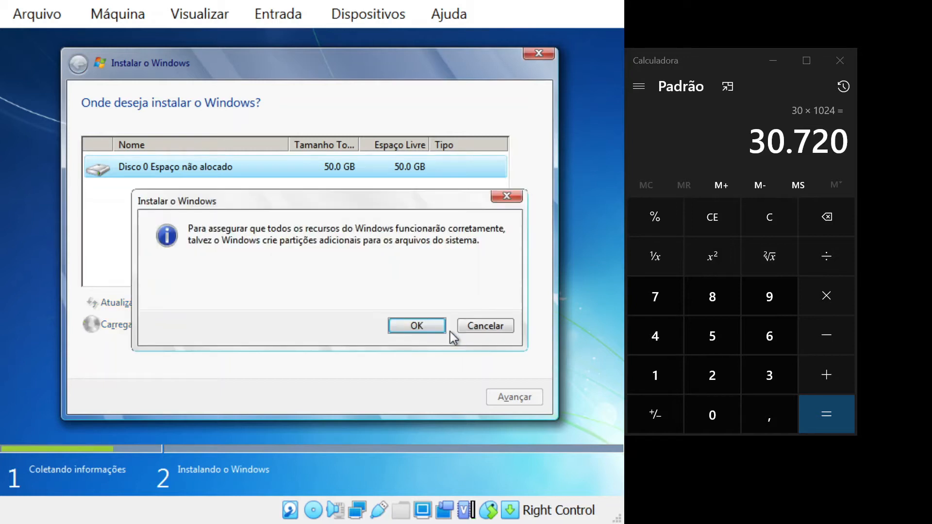
Step: Accept the system-partition notice and create a third partition from the remaining 20 GB
left_click(429, 331)
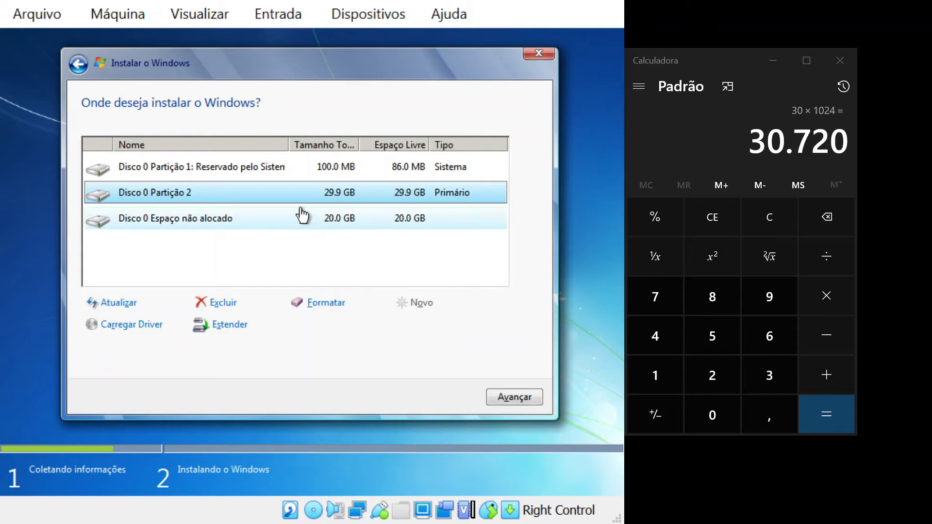
left_click(243, 222)
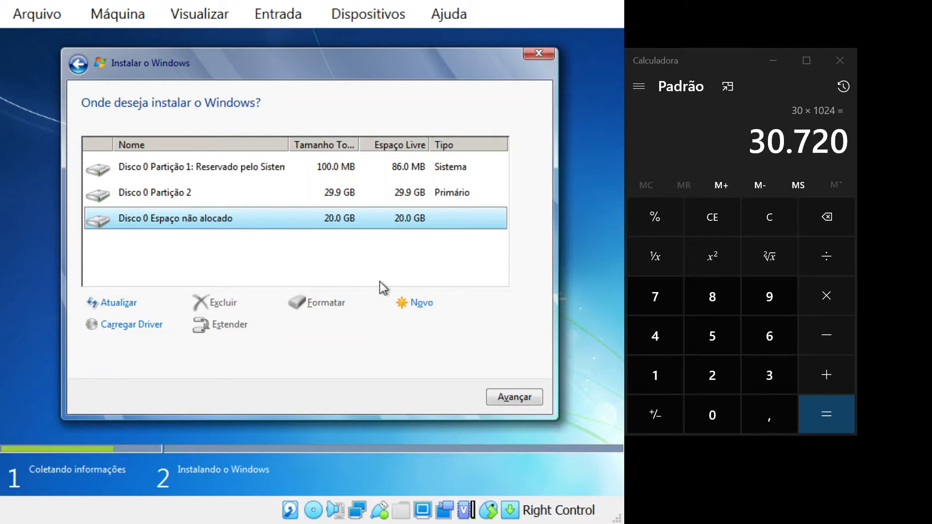
left_click(419, 304)
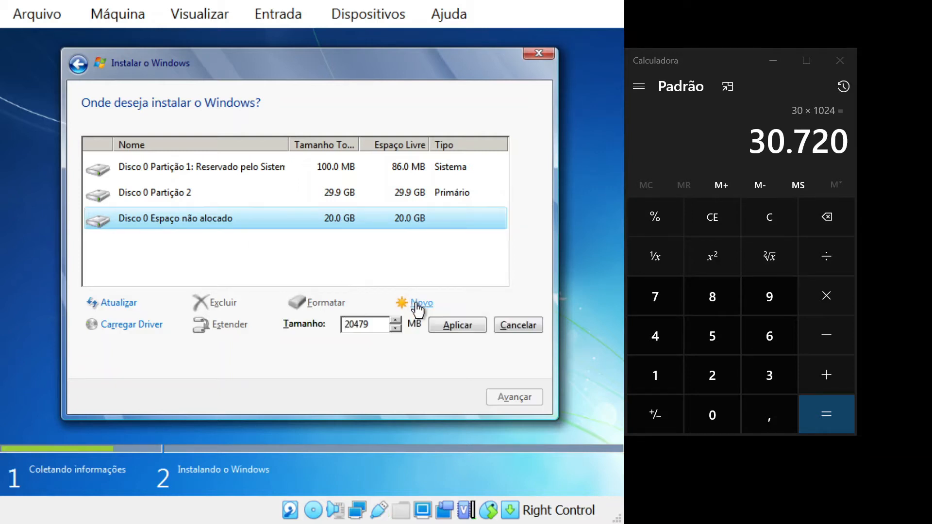
left_click(458, 325)
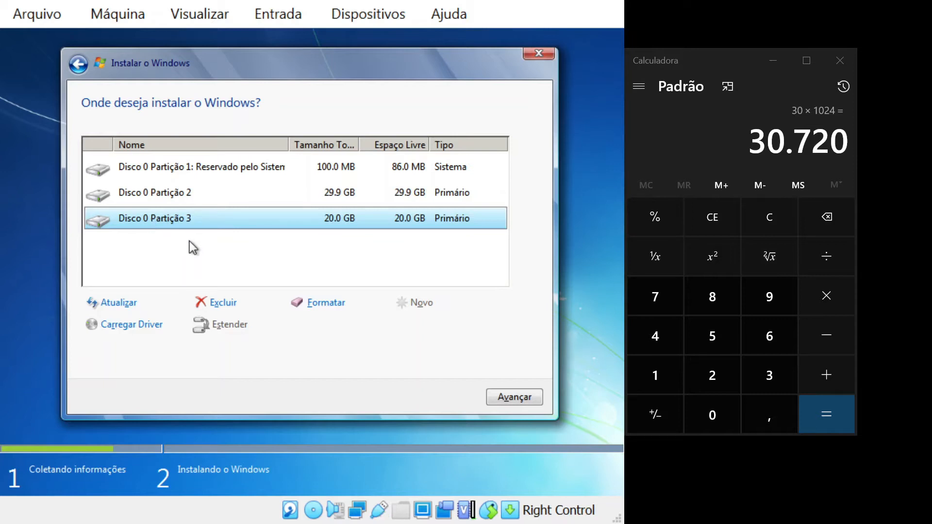
left_click(183, 201)
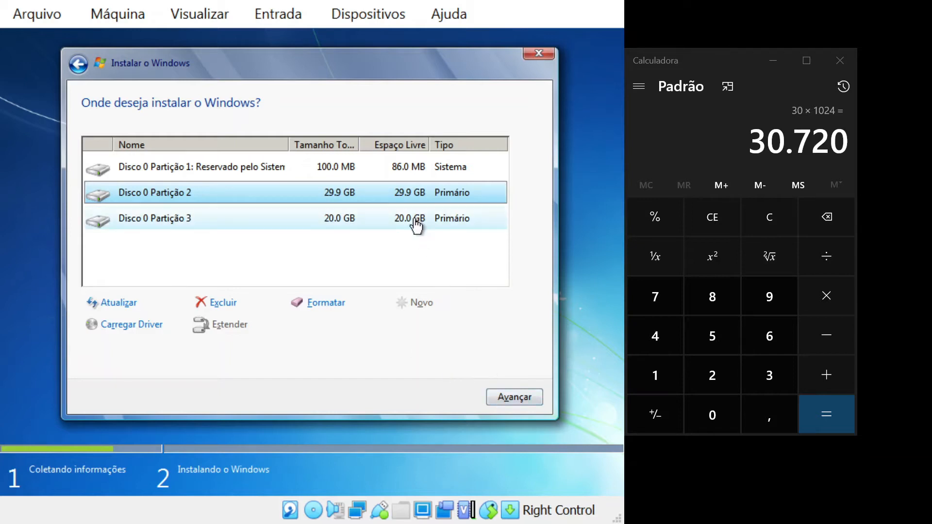
Step: Select the 29.9 GB Disco 0 Partição 2 as the Windows install target
left_click(319, 225)
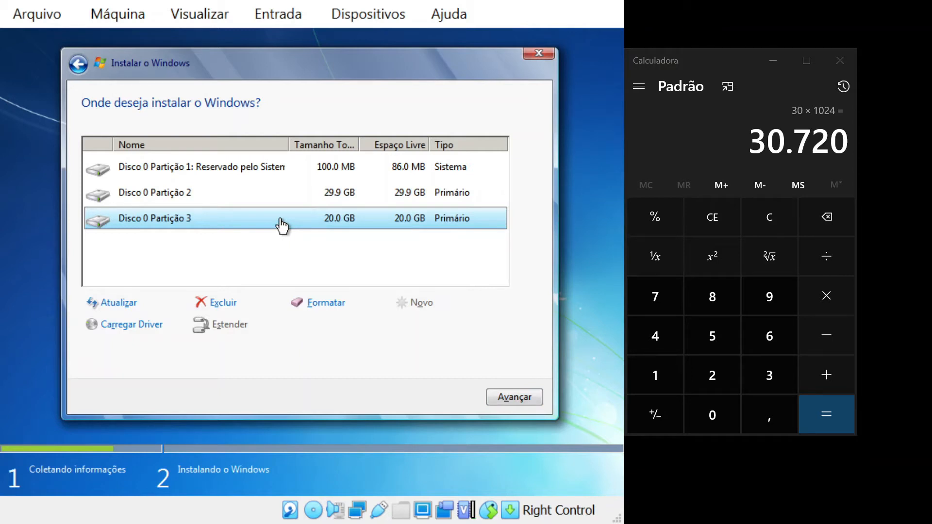
left_click(260, 203)
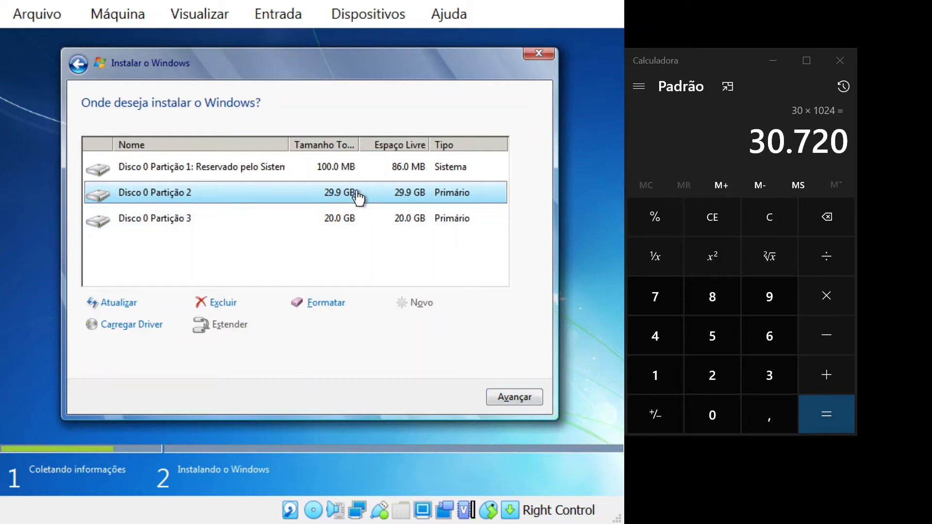
Step: Start installing Windows on Partição 2 and let it run to the account setup page
left_click(523, 398)
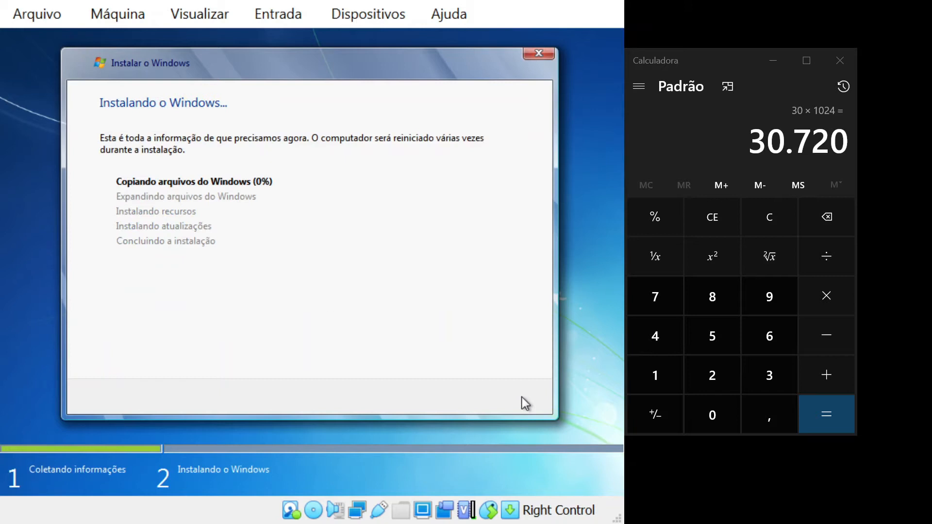
left_click(706, 66)
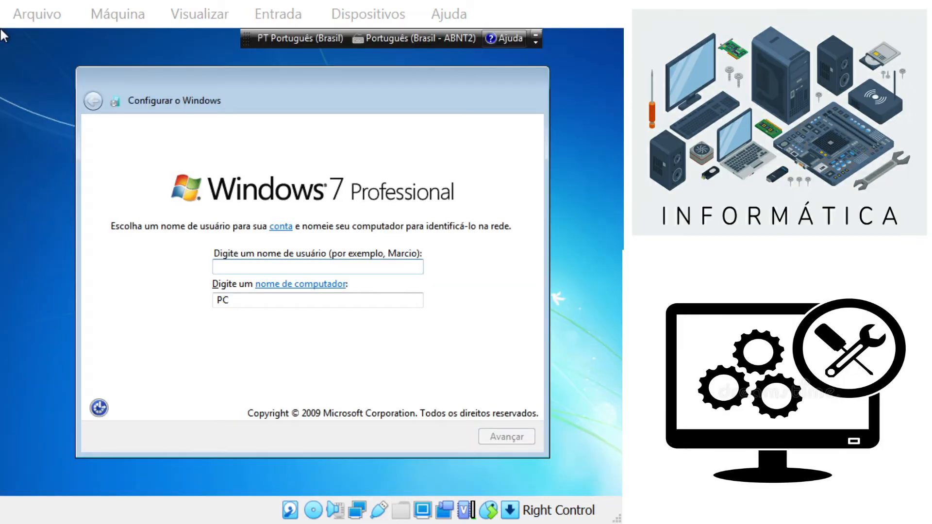
Step: Enter micro1 as the user name and pc1 as the computer name, then continue
key("alt+Tab")
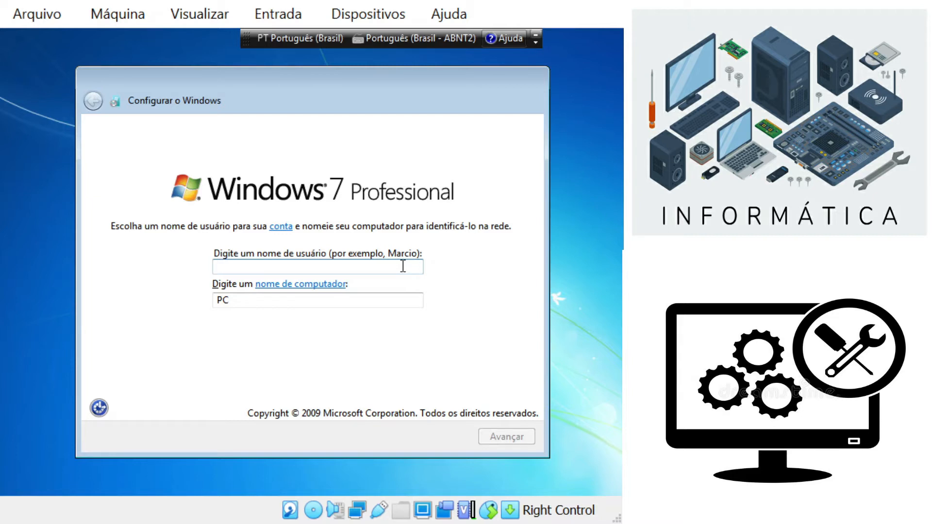
type("micro1")
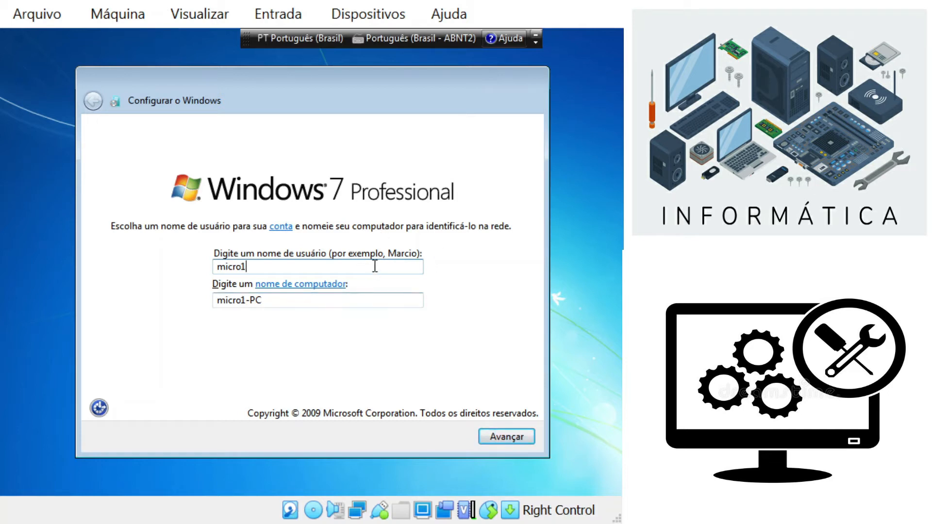
key("Tab")
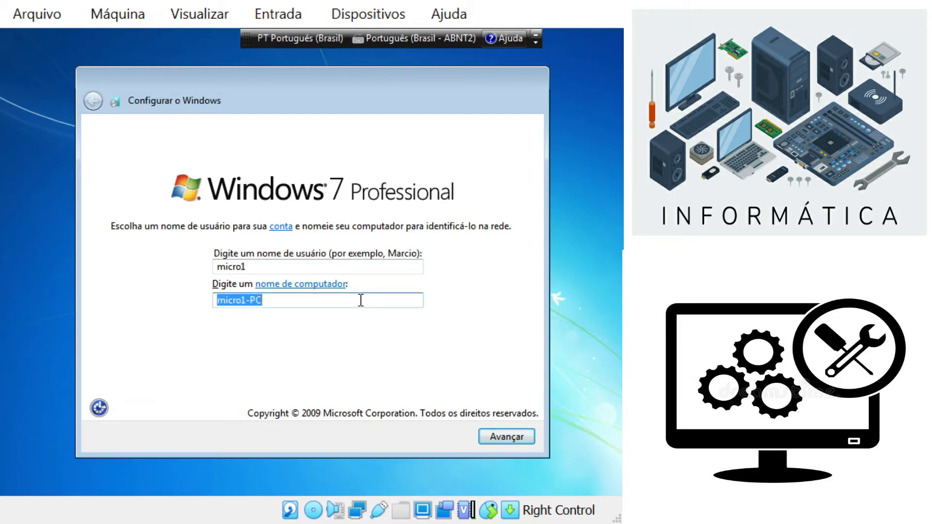
type("pc1")
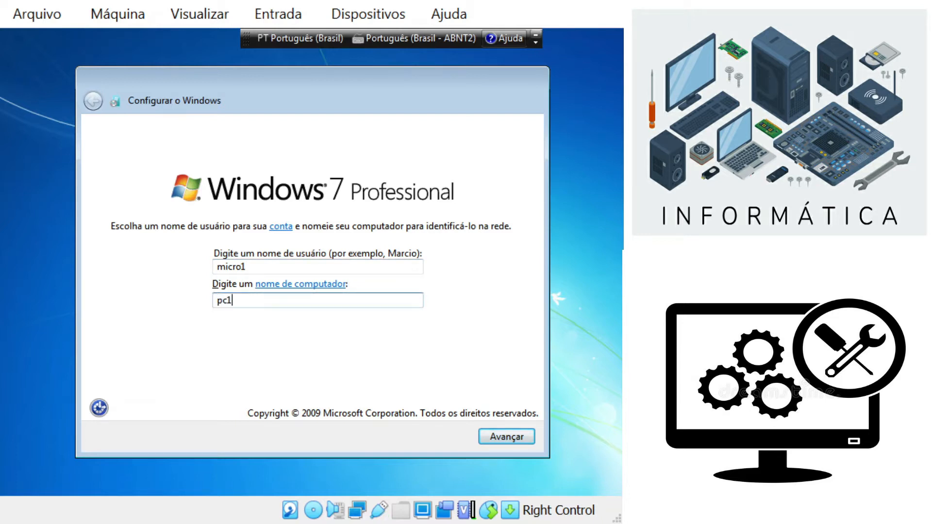
left_click(488, 438)
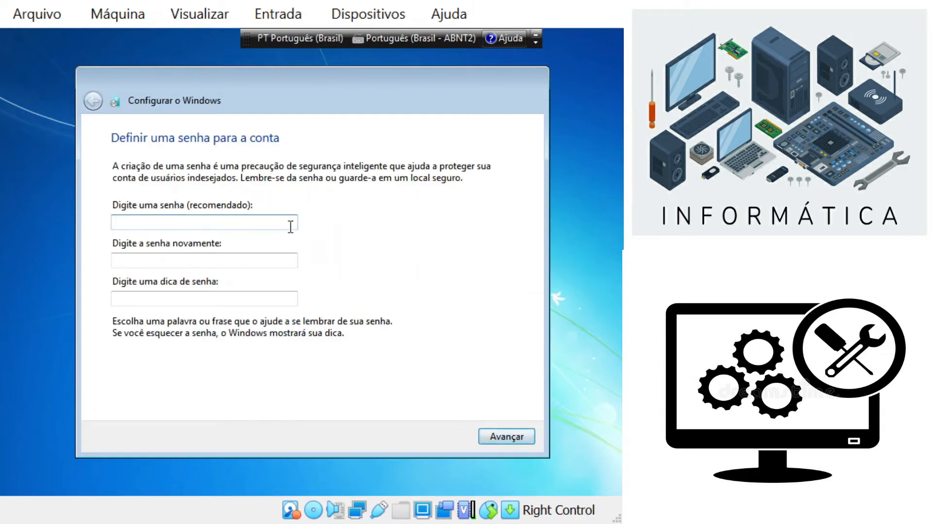
Step: Set the Windows account password, confirm it, and add a password hint
type("123")
left_click(264, 259)
type("123")
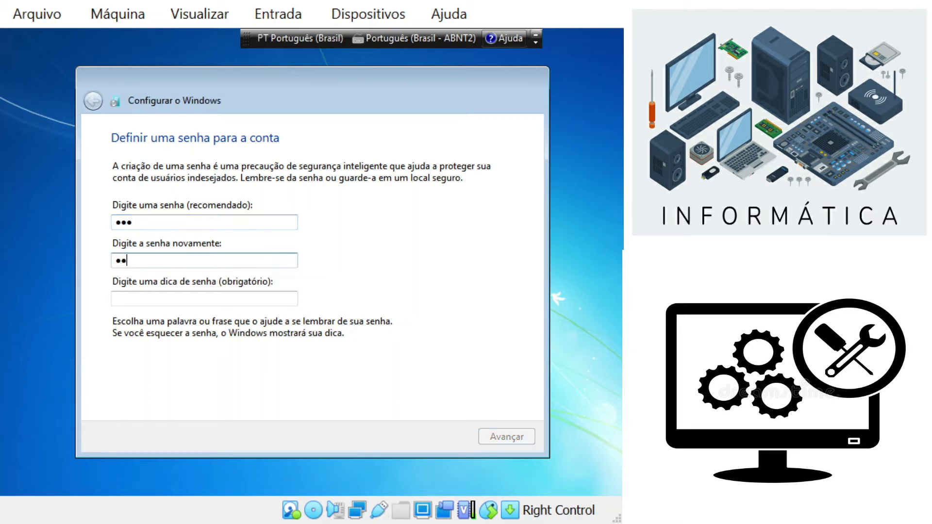
left_click(272, 299)
type("so eu sei")
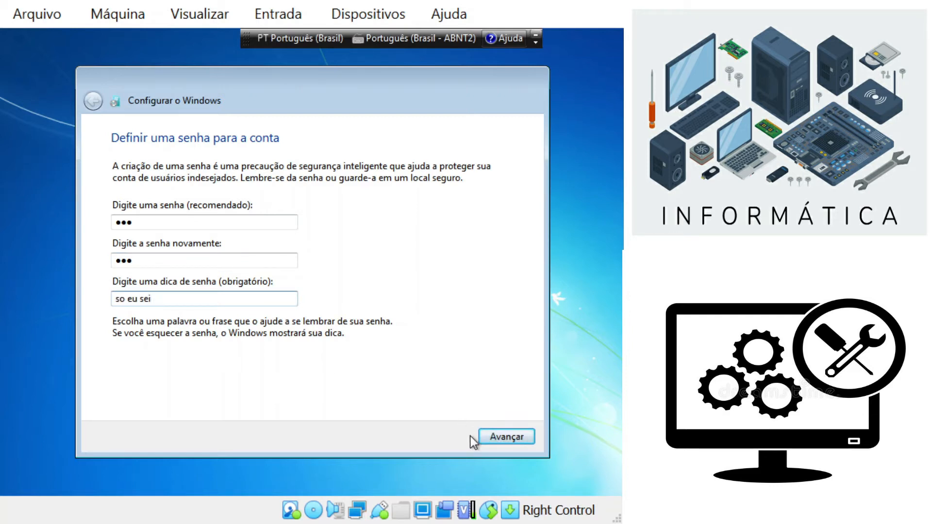
left_click(497, 438)
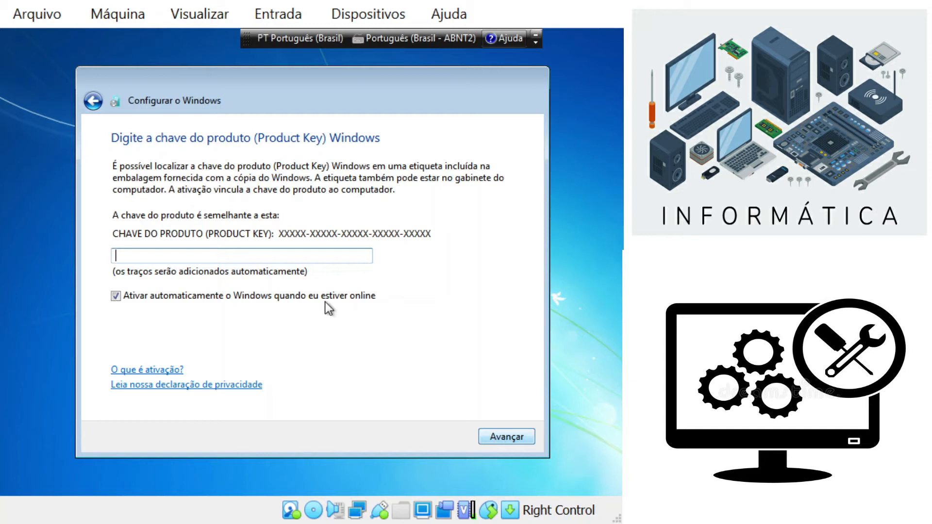
Step: Skip the product key with auto-activation off, choose Perguntar depois, keep date/time, select Rede pública
left_click(202, 296)
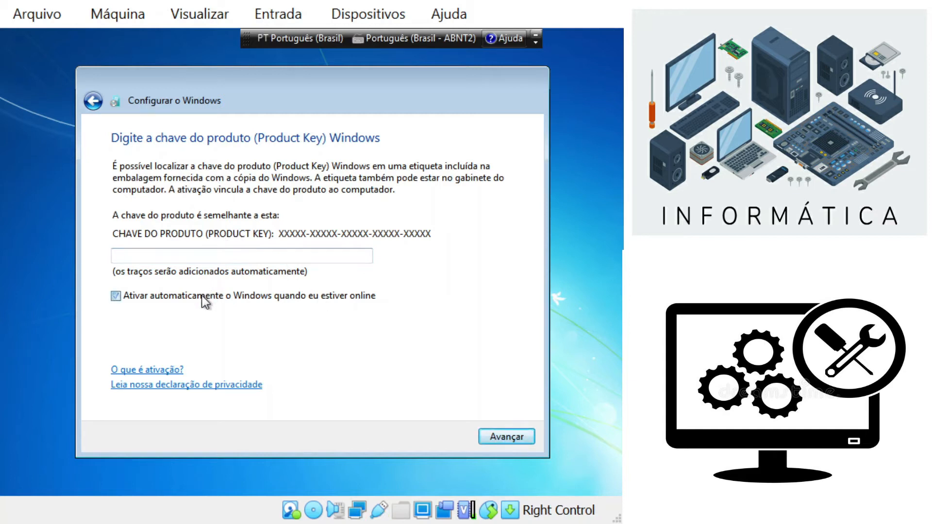
left_click(501, 436)
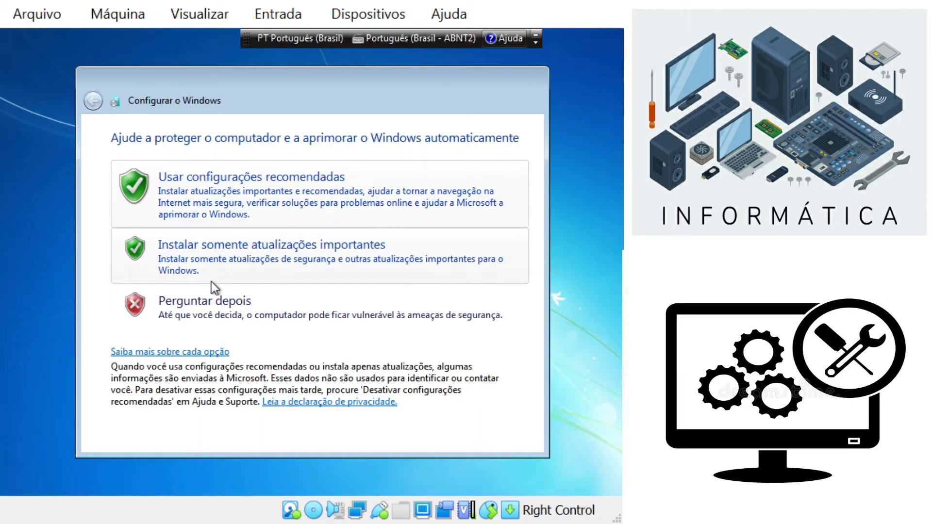
left_click(209, 309)
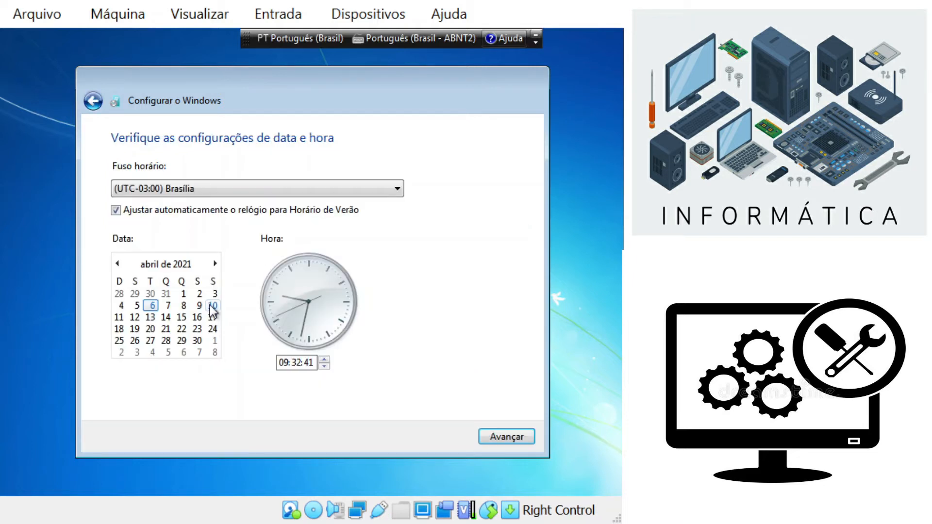
left_click(116, 211)
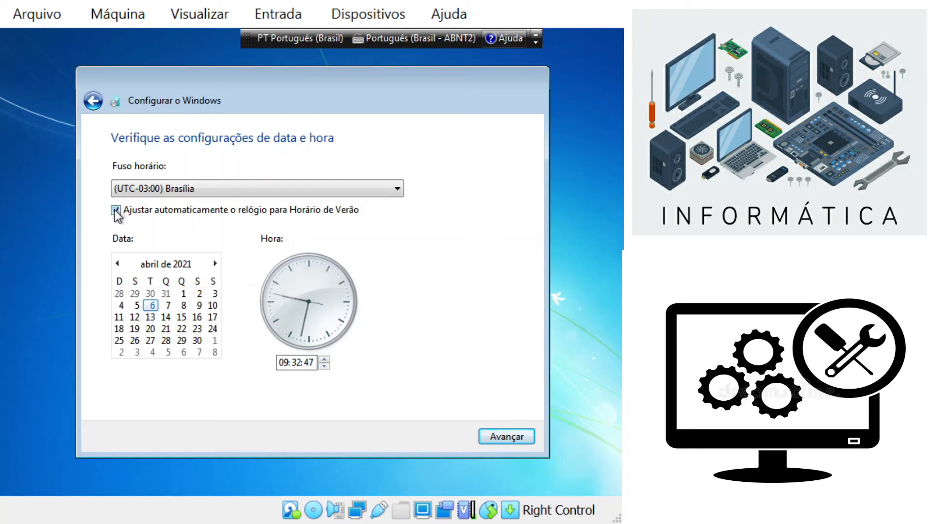
left_click(118, 212)
left_click(508, 435)
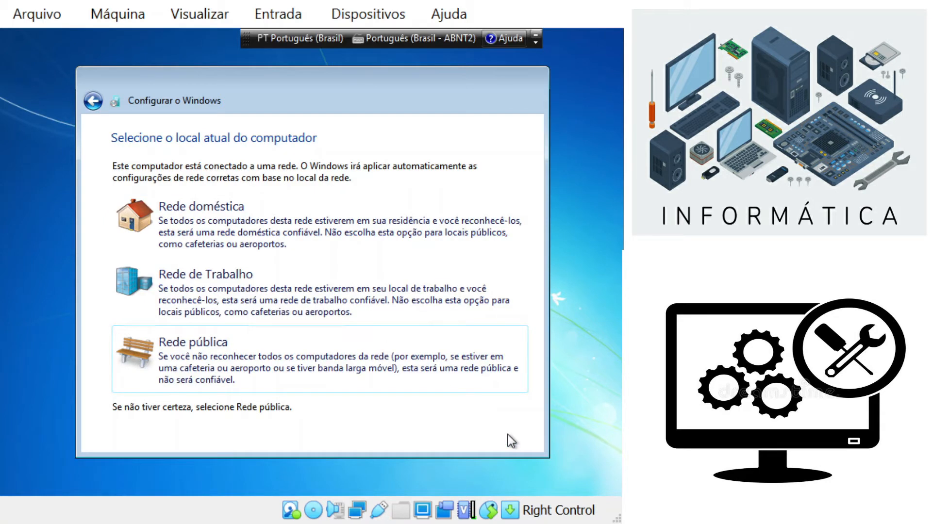
left_click(304, 359)
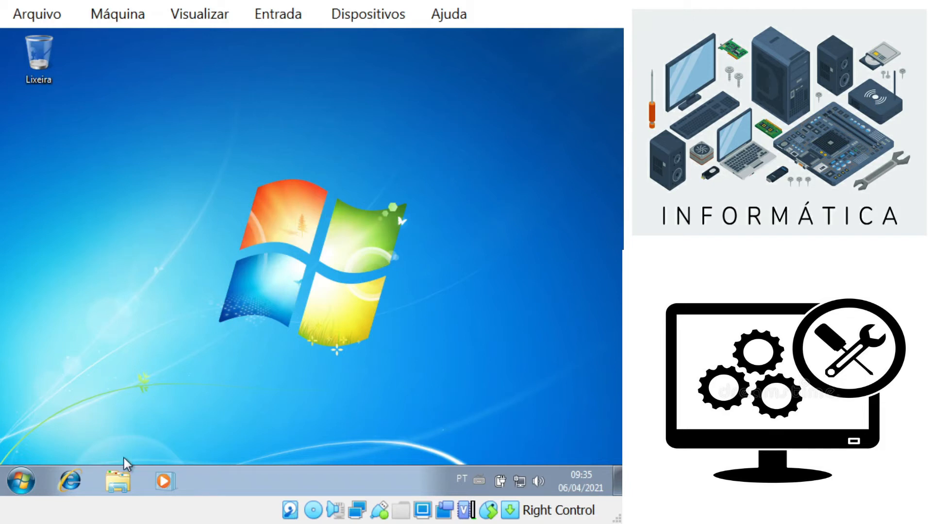
Step: Open Computador in Explorer and open the unformatted Disco Local (D:)
left_click(120, 480)
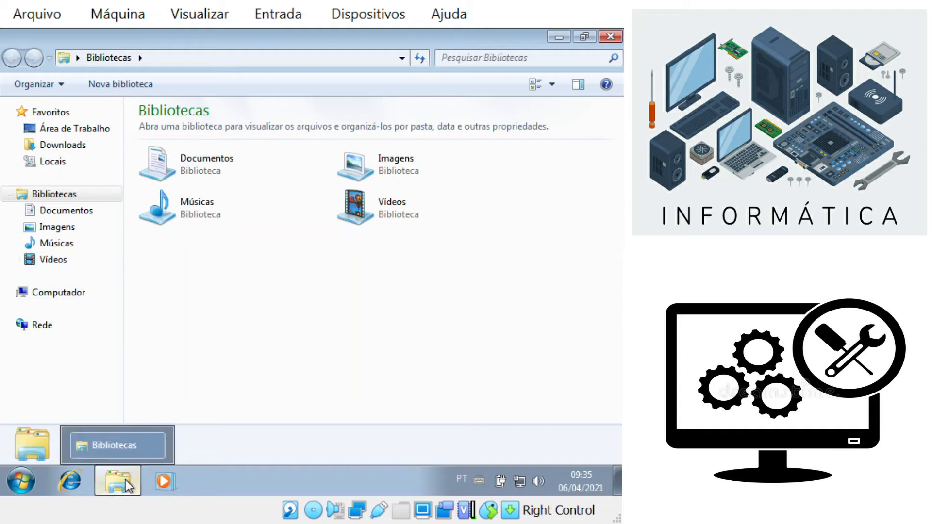
left_click(66, 305)
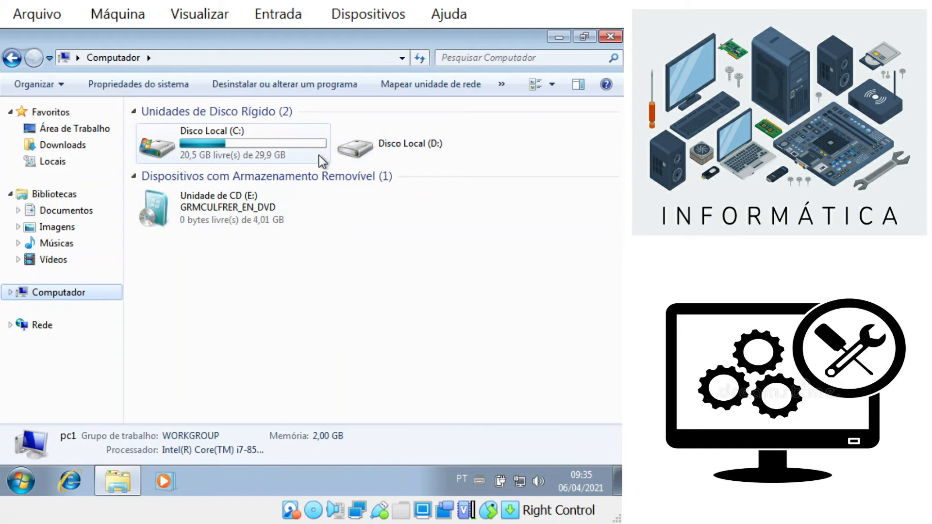
left_click(292, 152)
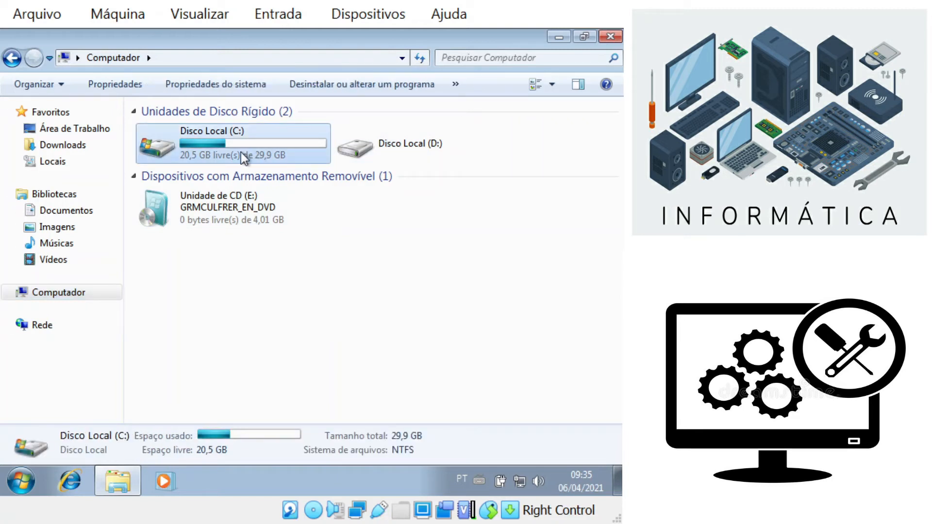
left_click(365, 149)
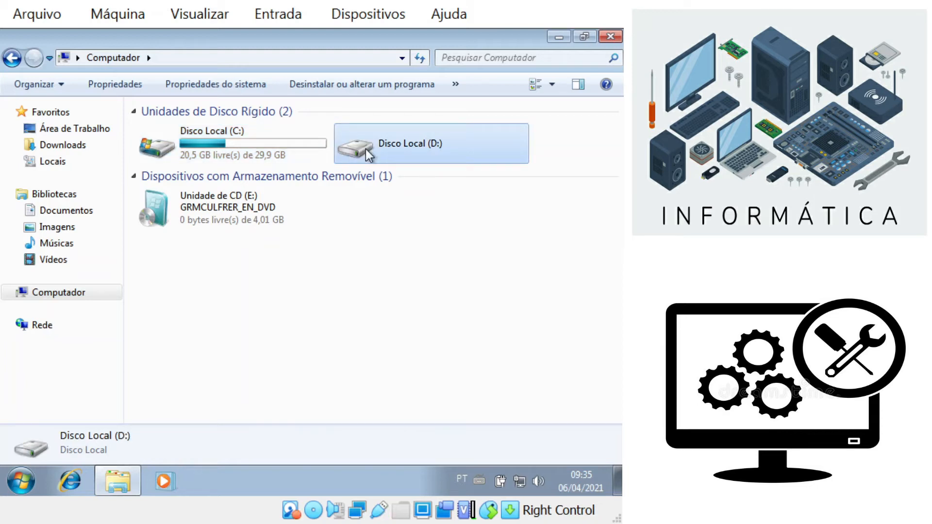
double_click(400, 149)
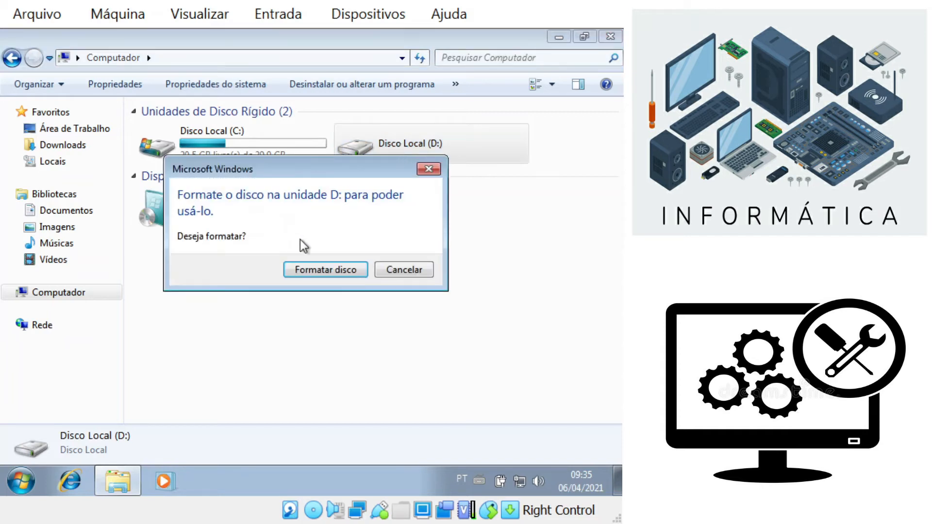
Step: Quick-format Disco Local (D:) as NTFS, then open the empty drive
left_click(323, 270)
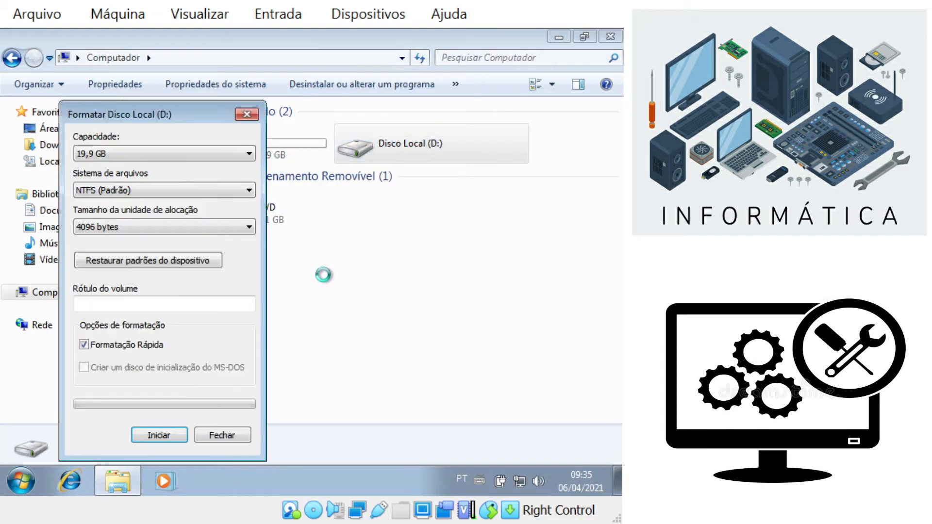
left_click(175, 440)
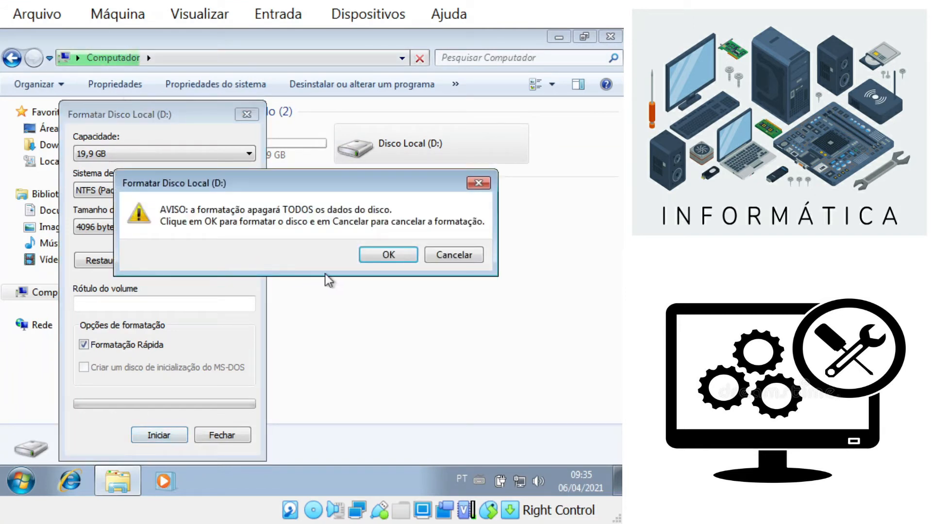
left_click(388, 255)
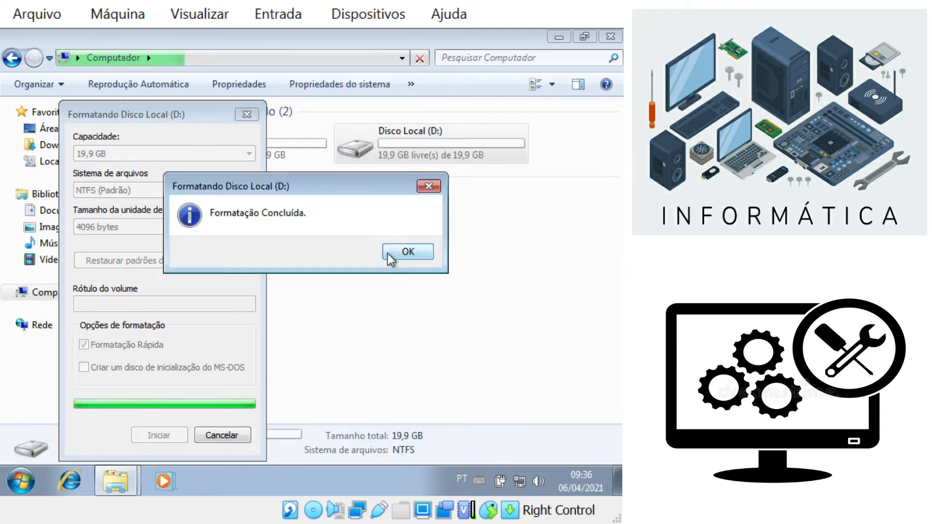
left_click(408, 251)
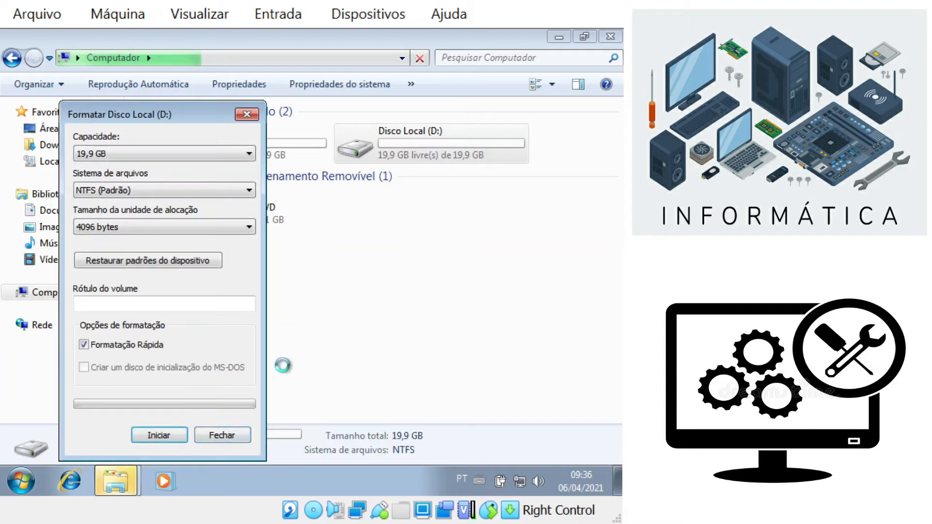
left_click(238, 444)
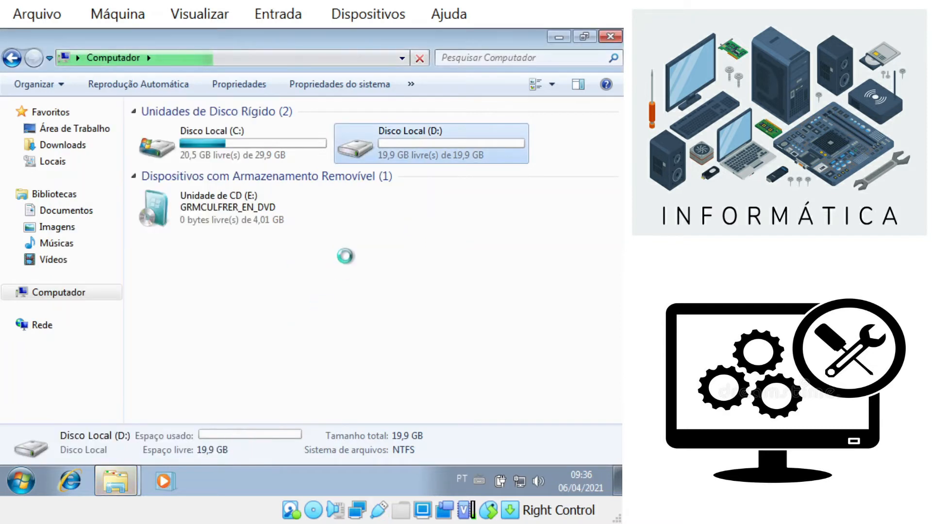
double_click(441, 136)
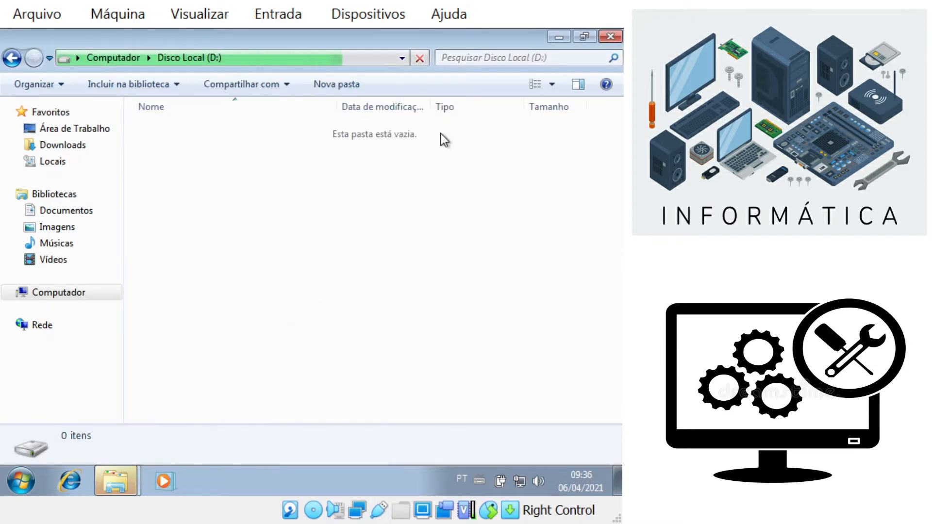
Step: Go back from D: to the Computador drive list
left_click(12, 59)
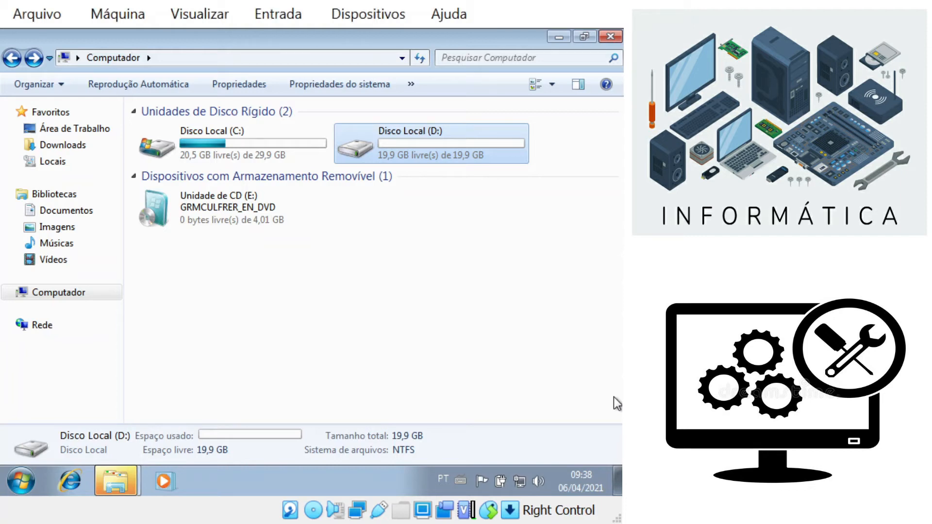
Step: Search %userprofile% in the Start menu and open the user's profile folder
left_click(25, 475)
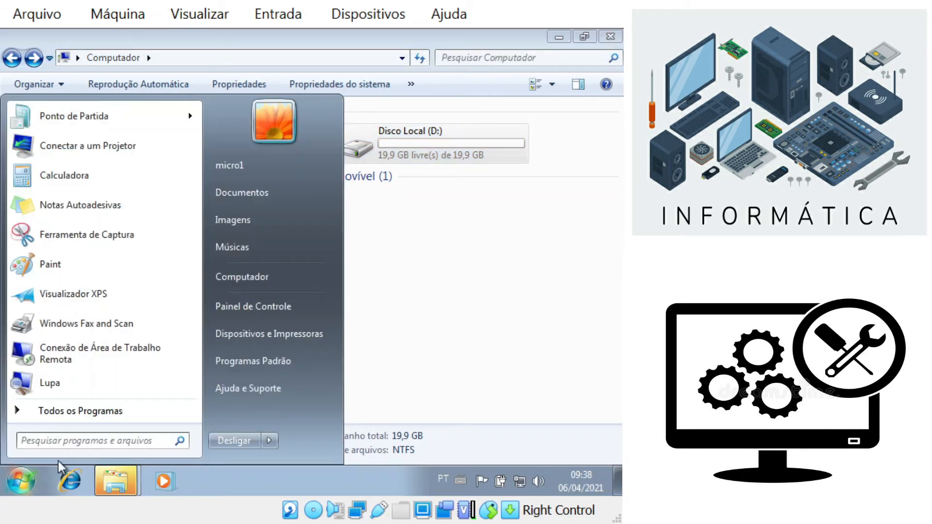
type("%")
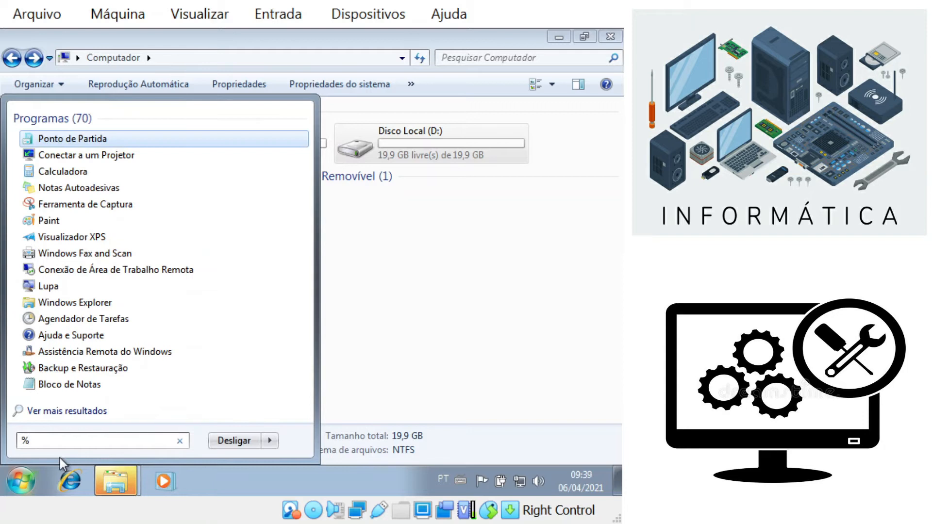
type("userprofile")
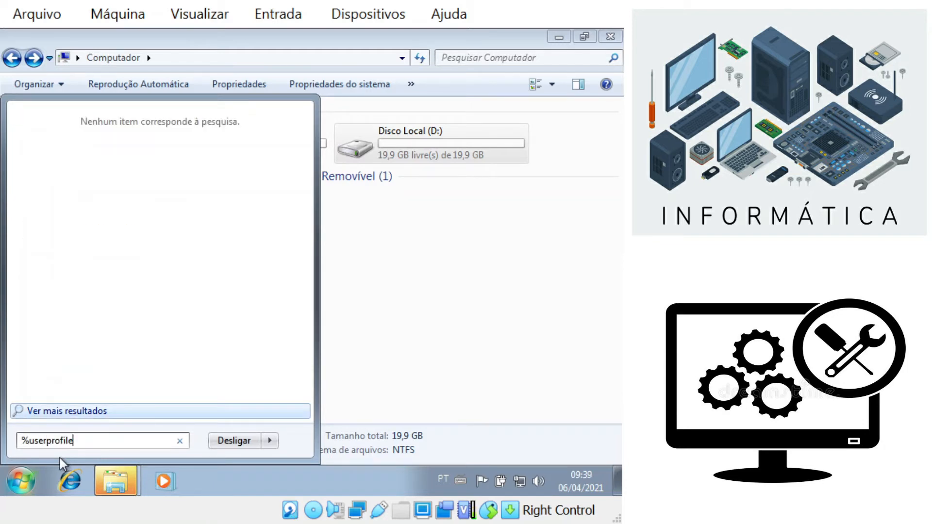
type("%")
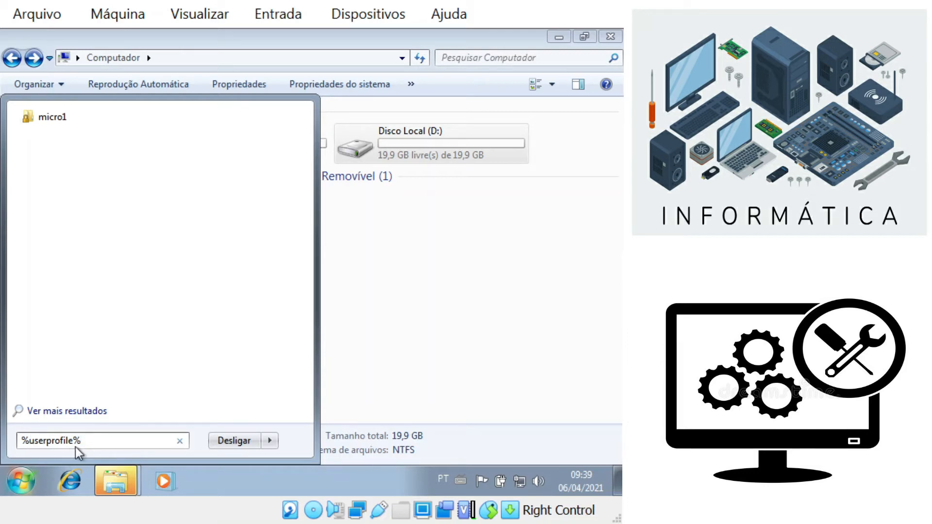
left_click(55, 118)
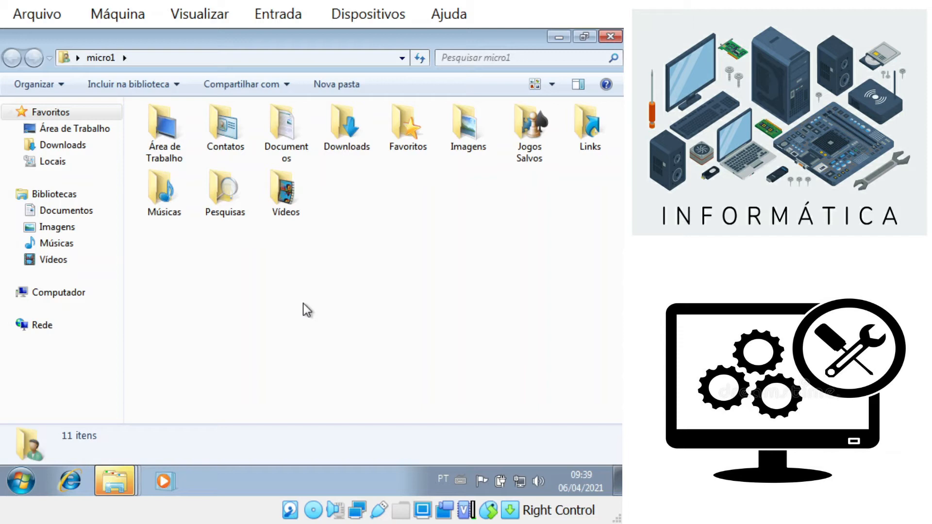
left_click(160, 140)
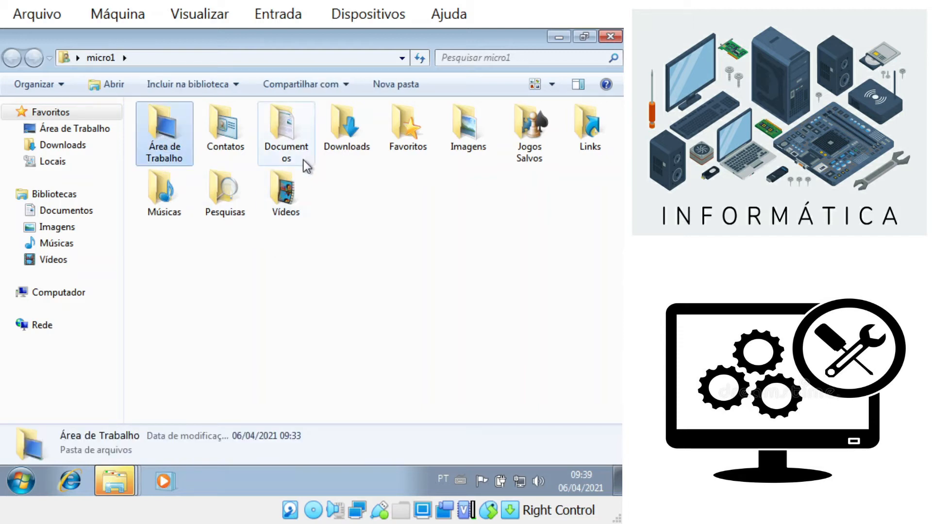
left_click(295, 150)
left_click(346, 141)
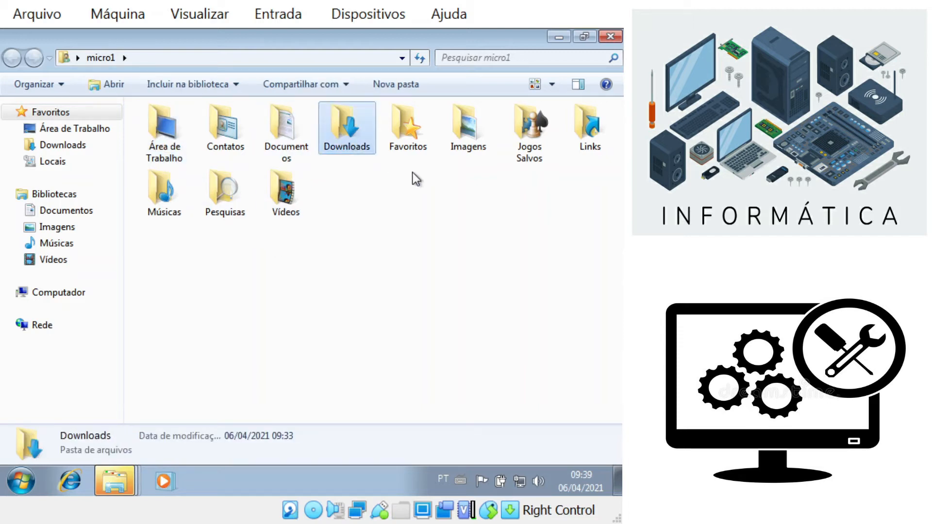
left_click(465, 139)
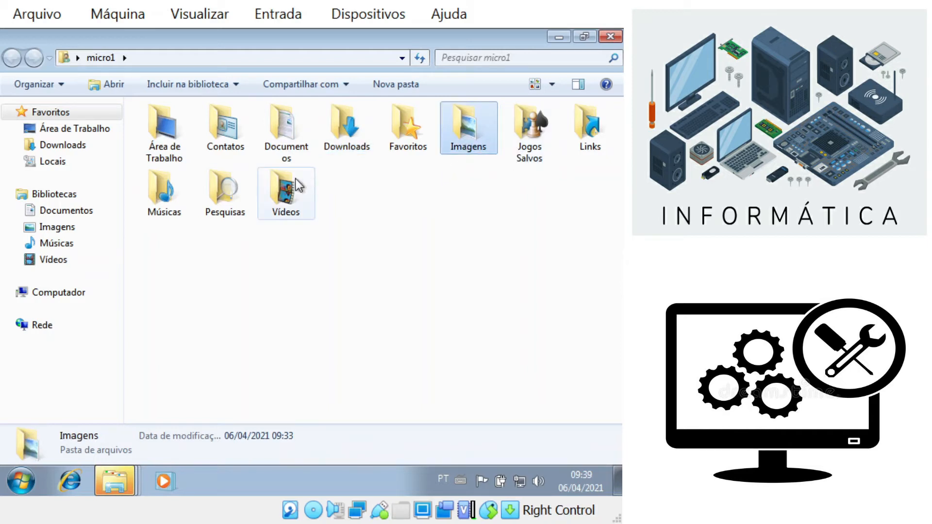
left_click(286, 192)
left_click(170, 194)
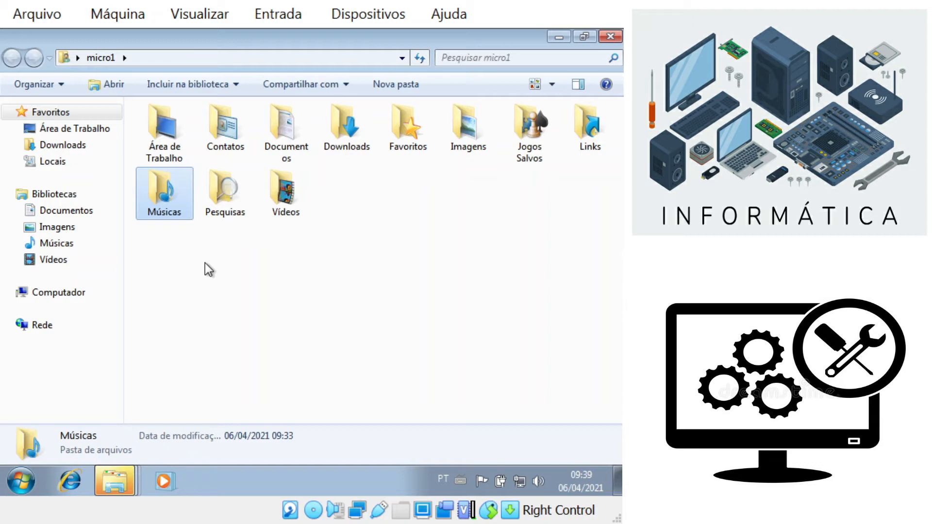
left_click(175, 153)
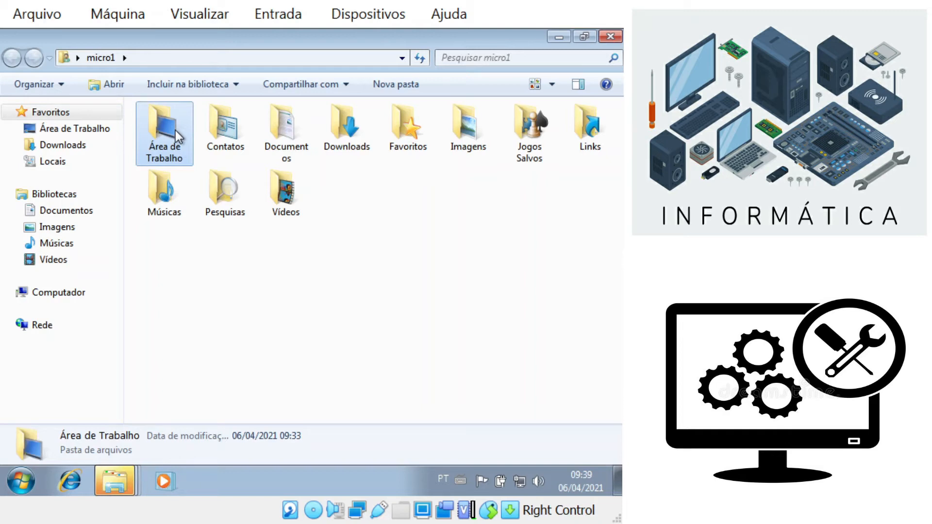
Step: In Área de Trabalho properties, start Mover on the Local tab and browse to drive D:
right_click(175, 130)
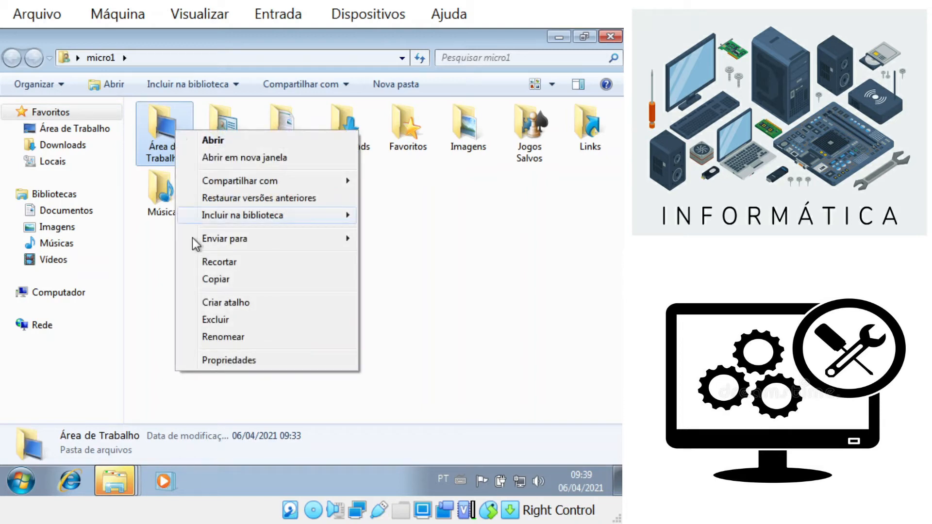
left_click(233, 370)
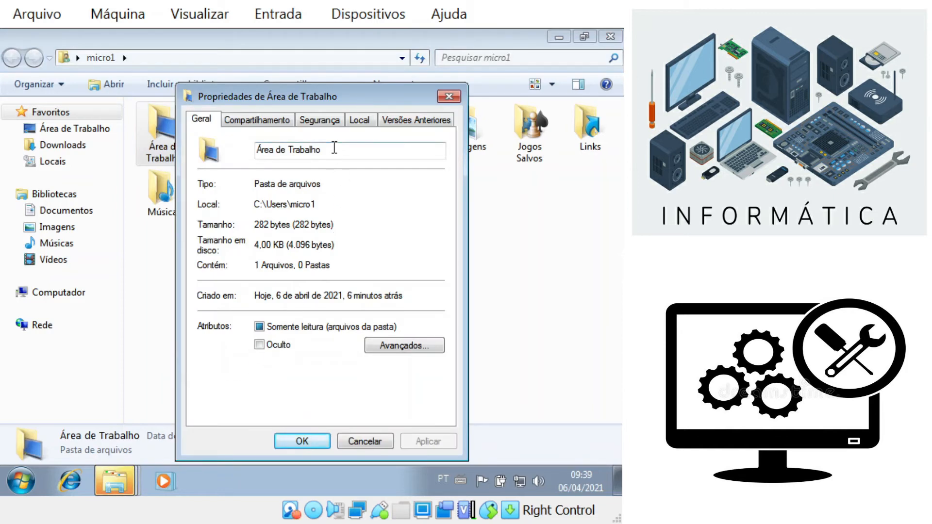
left_click(359, 124)
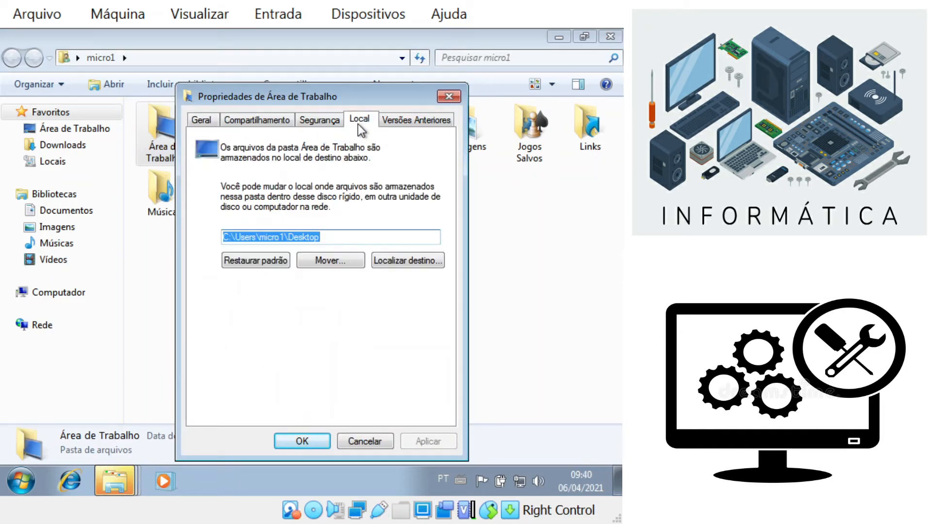
left_click(325, 260)
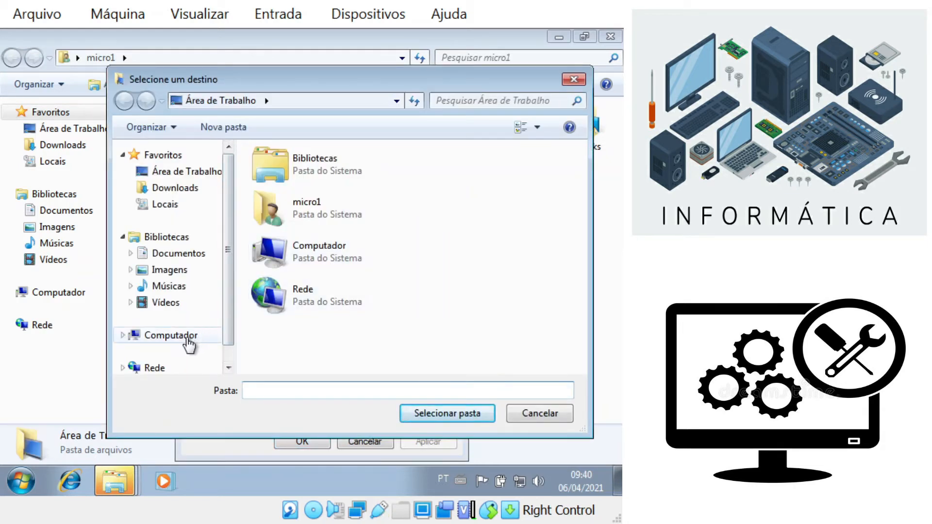
left_click(187, 339)
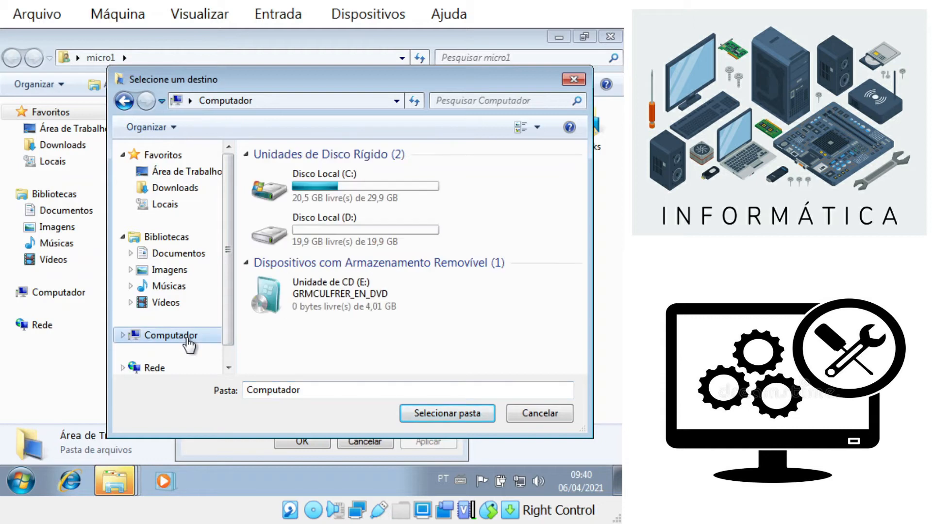
left_click(322, 233)
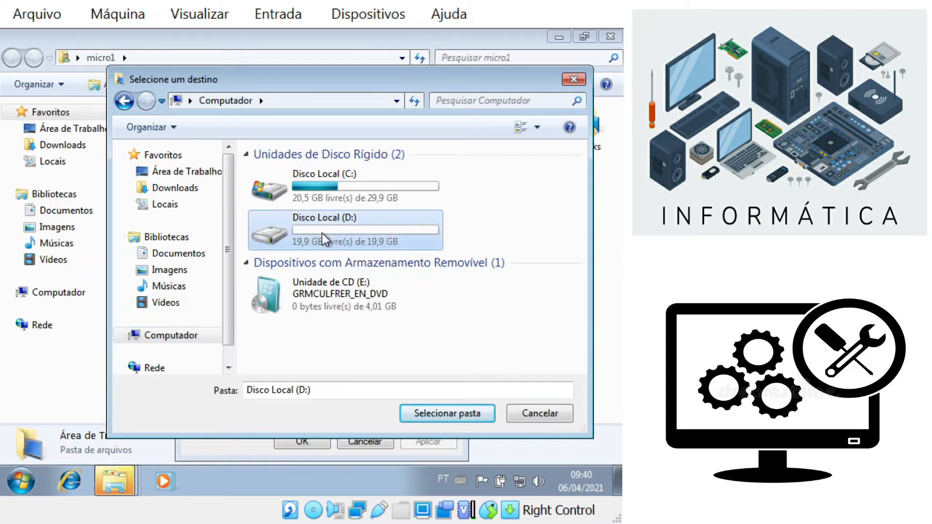
double_click(322, 233)
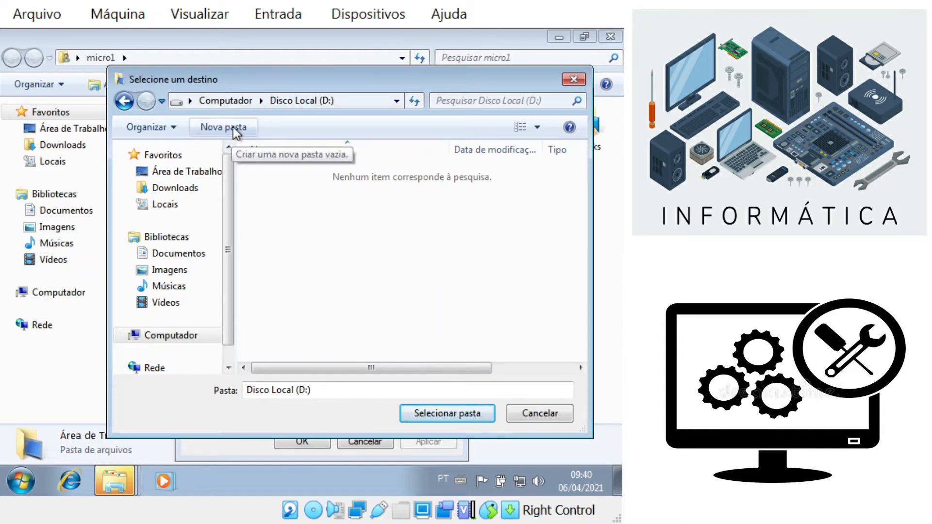
Step: Create D:\Nova pasta, move Área de Trabalho there with its files, and open D: to verify
left_click(233, 127)
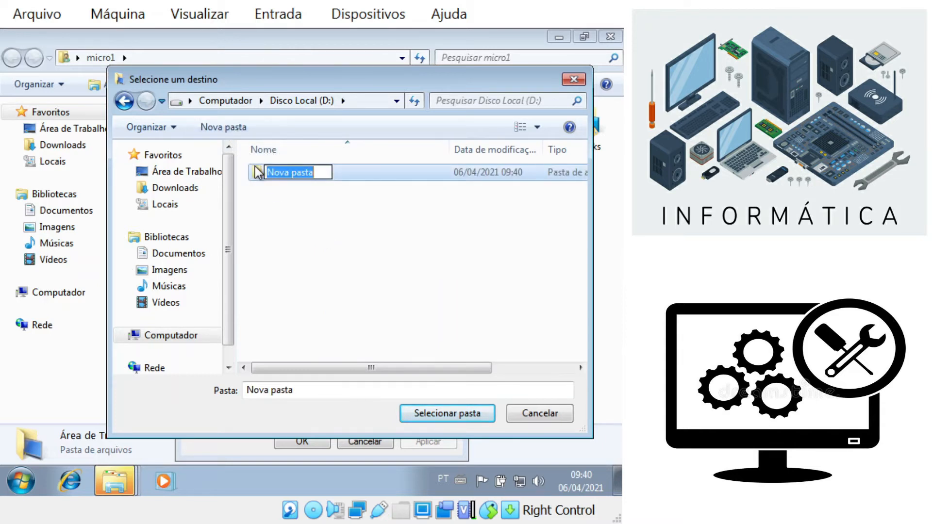
key("Return")
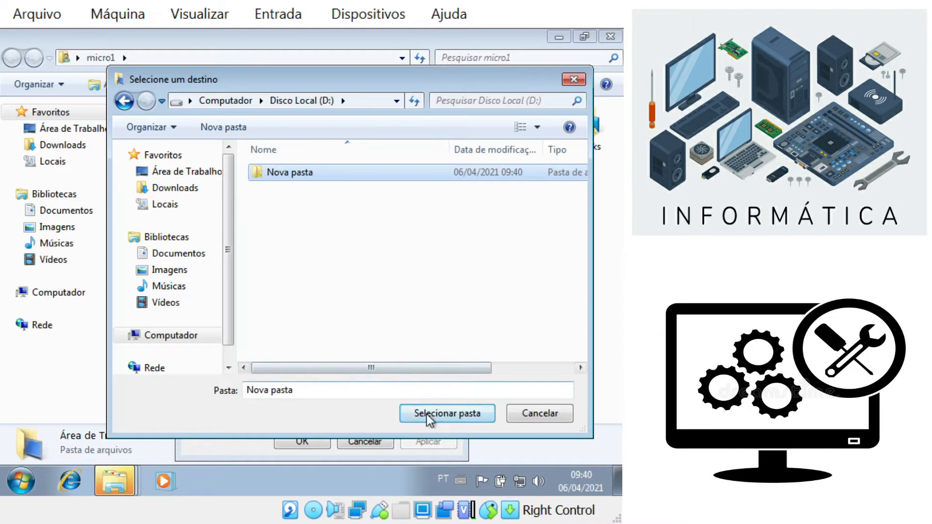
left_click(439, 416)
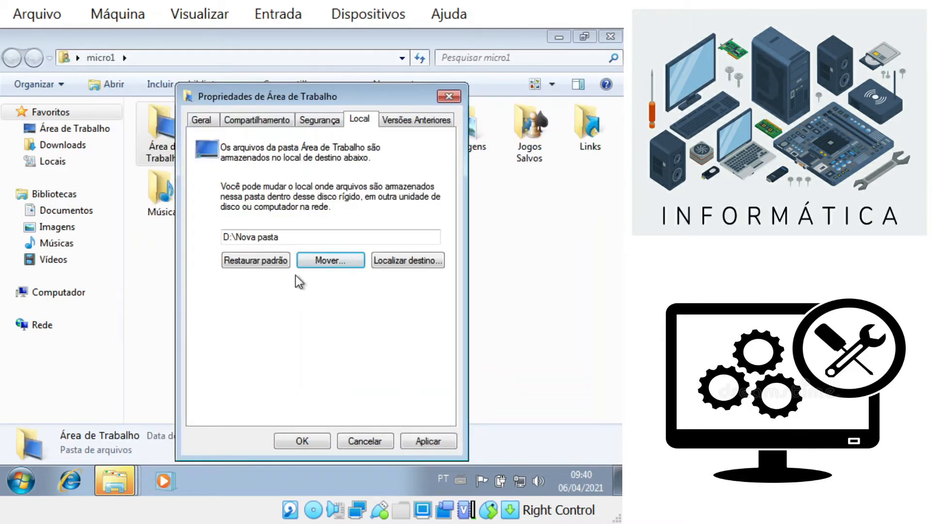
left_click(313, 441)
left_click(346, 287)
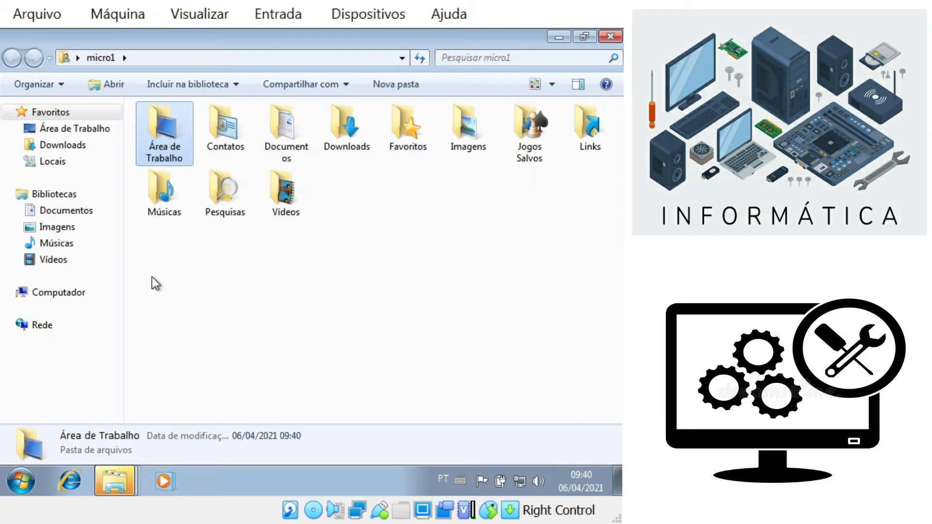
left_click(68, 293)
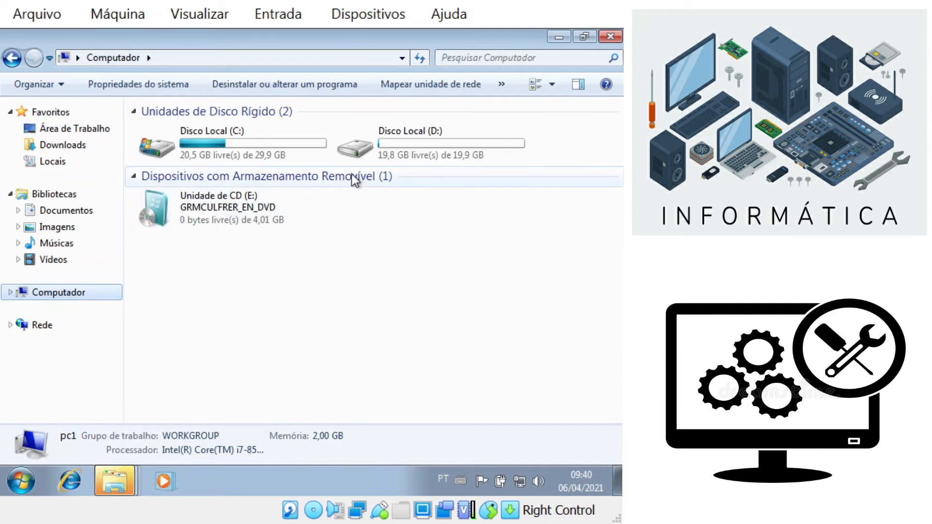
double_click(372, 150)
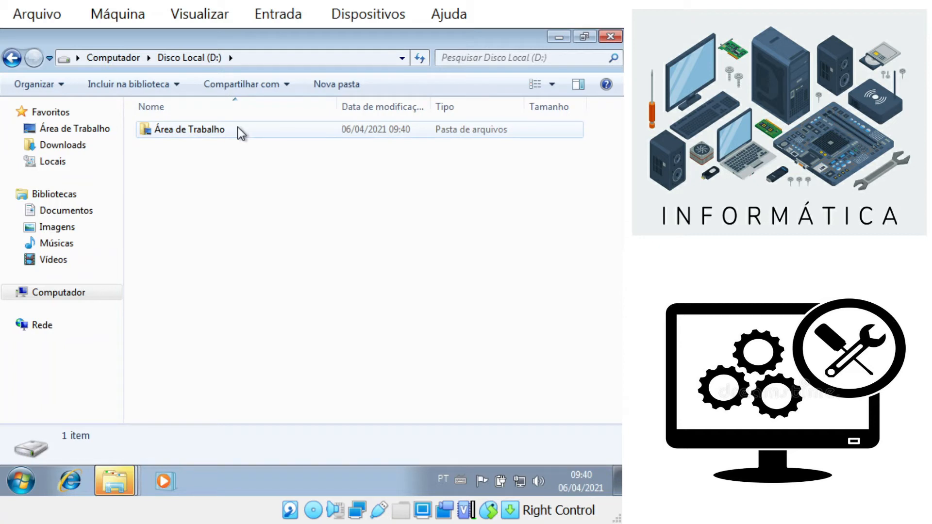
Step: Go back twice to the profile folder and select Documentos, Downloads, Imagens, Vídeos, Músicas in turn
left_click(12, 58)
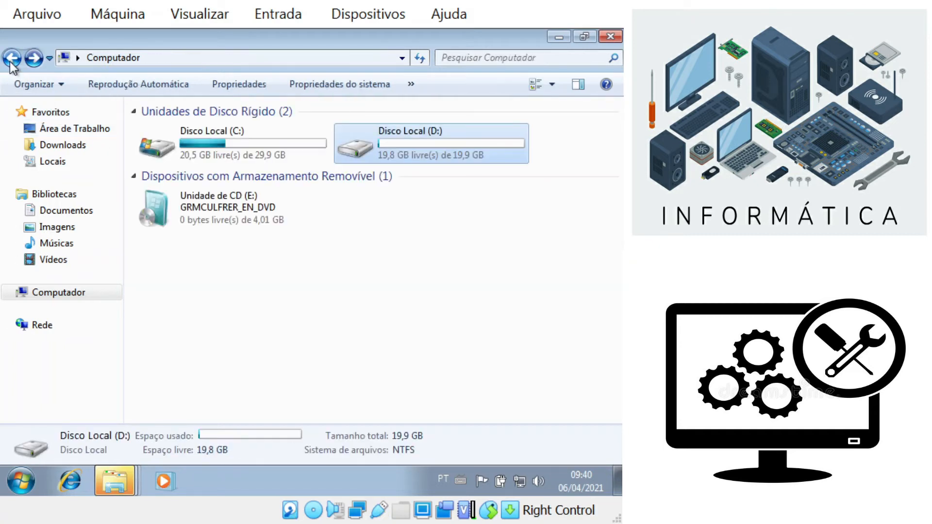
left_click(12, 59)
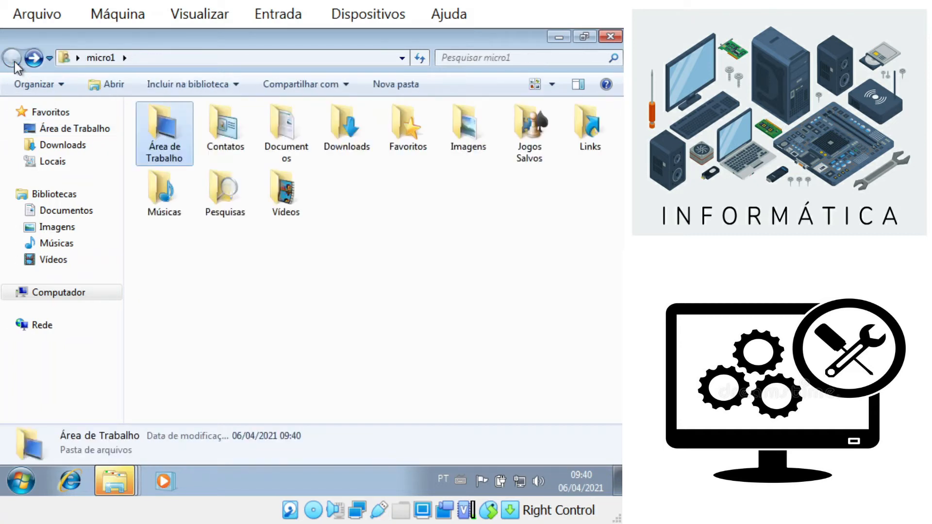
left_click(275, 137)
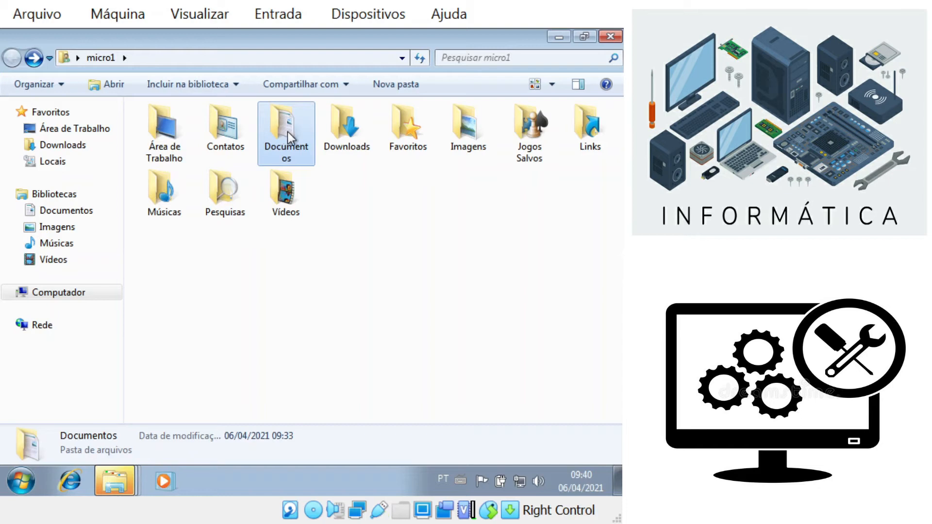
left_click(360, 132)
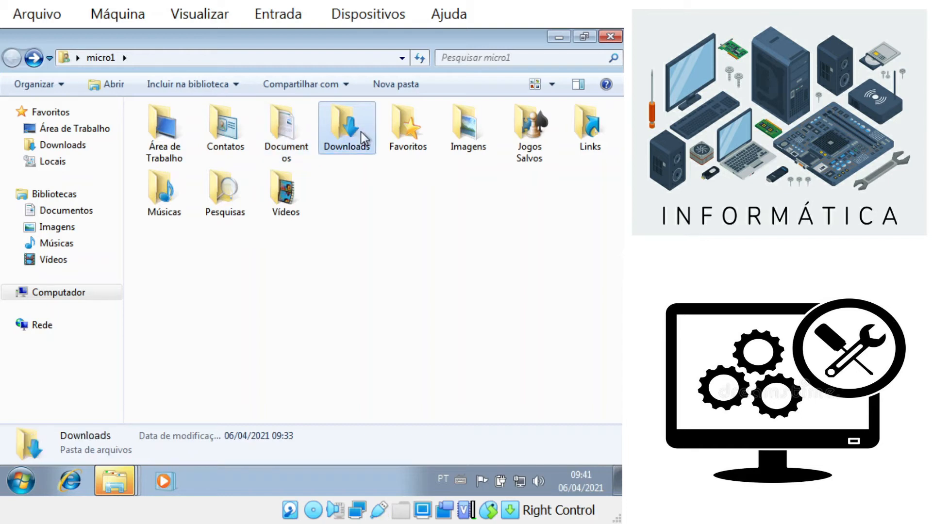
left_click(447, 132)
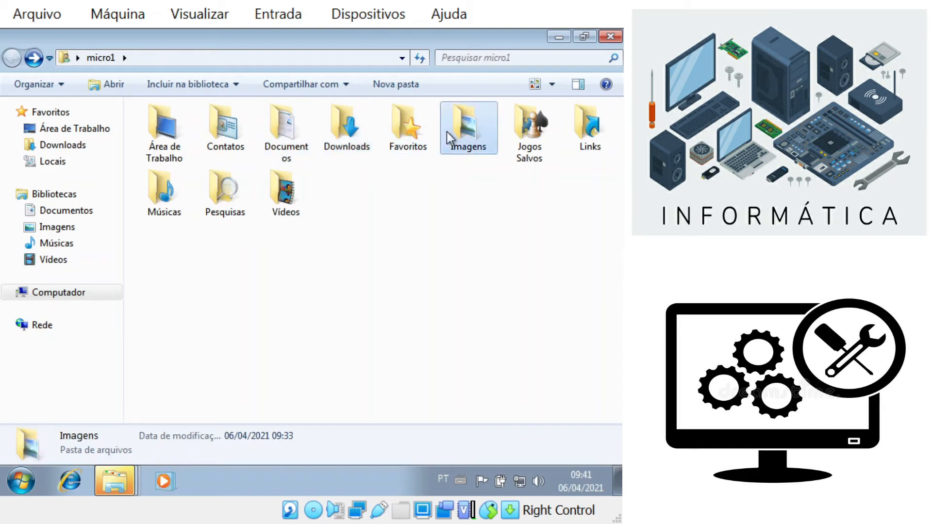
left_click(281, 192)
left_click(164, 202)
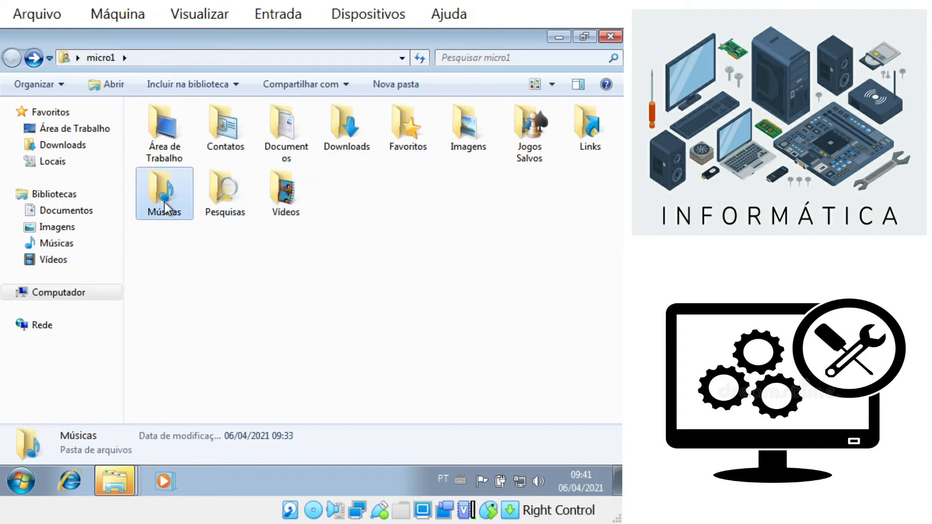
left_click(292, 153)
Step: Via Documentos Properties > Local > Mover, create D:\Nova pasta (2) and move the files there
right_click(293, 153)
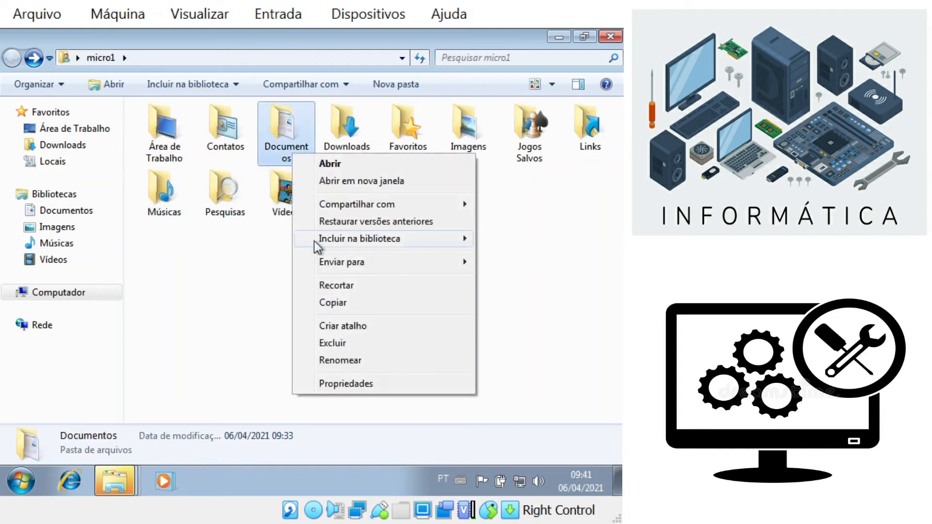
left_click(366, 385)
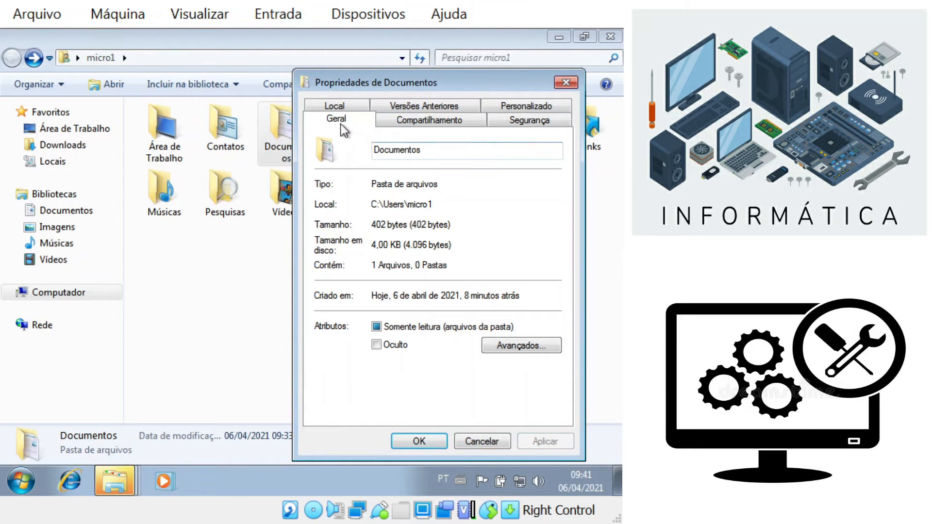
left_click(336, 103)
left_click(443, 260)
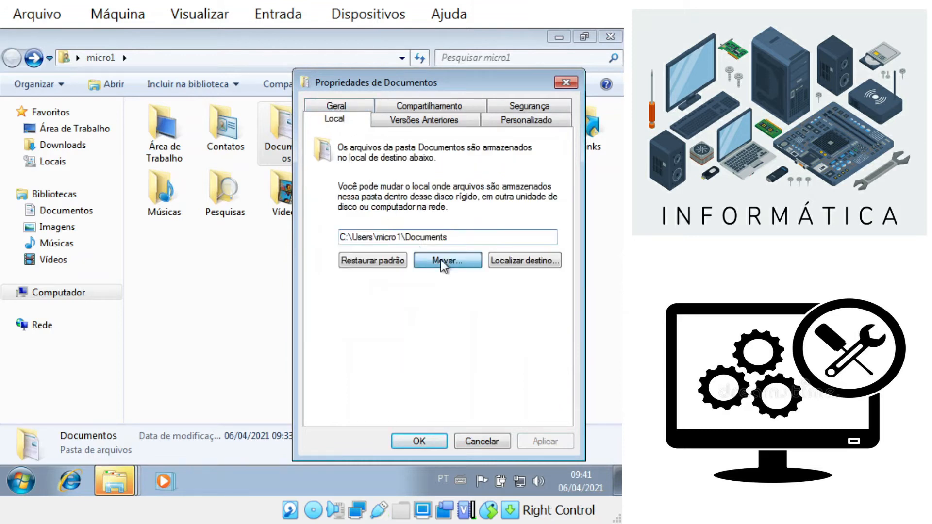
left_click(190, 336)
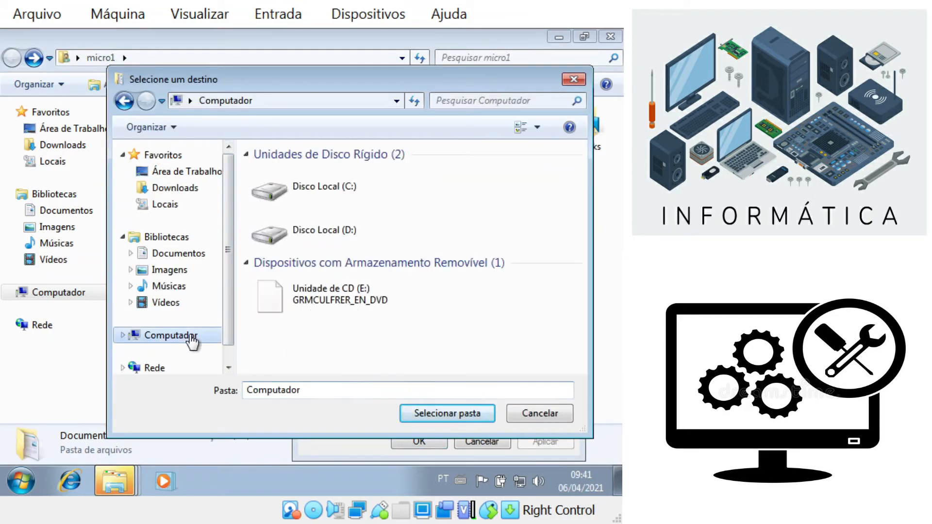
double_click(307, 248)
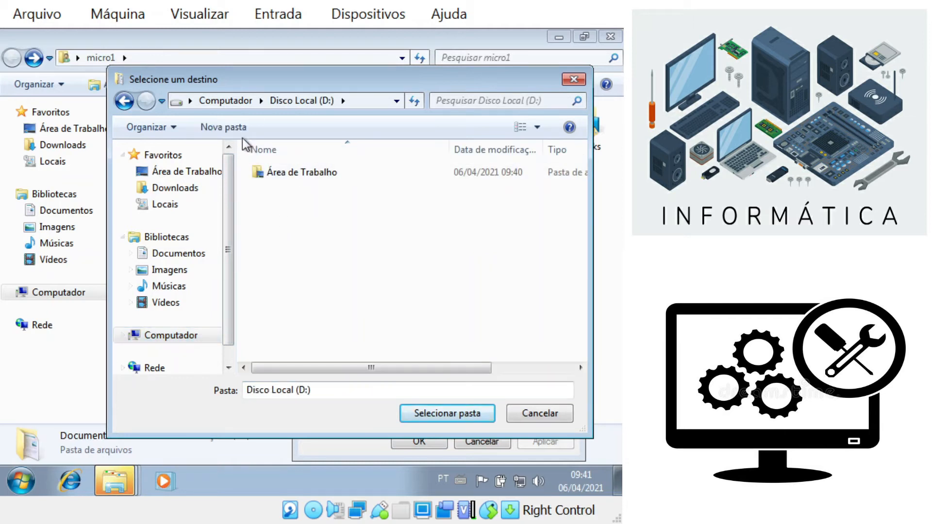
left_click(227, 127)
key("Return")
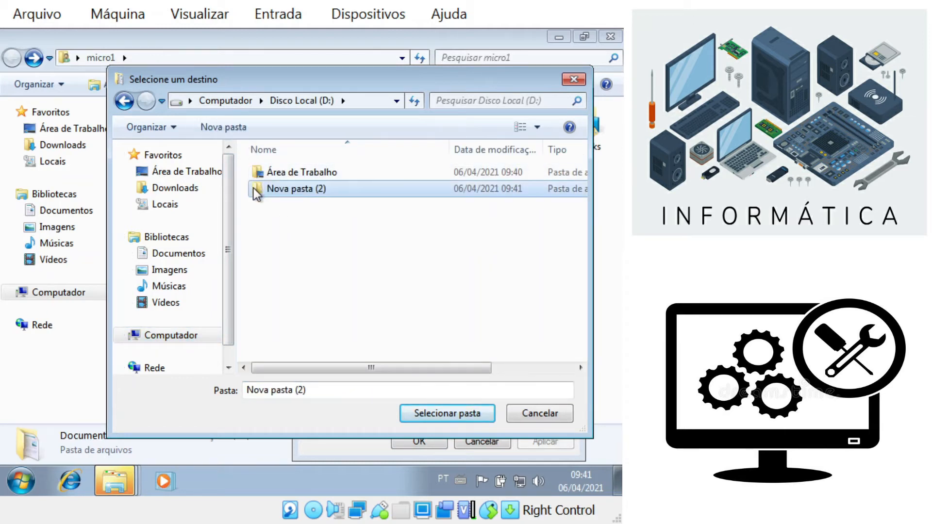
left_click(431, 414)
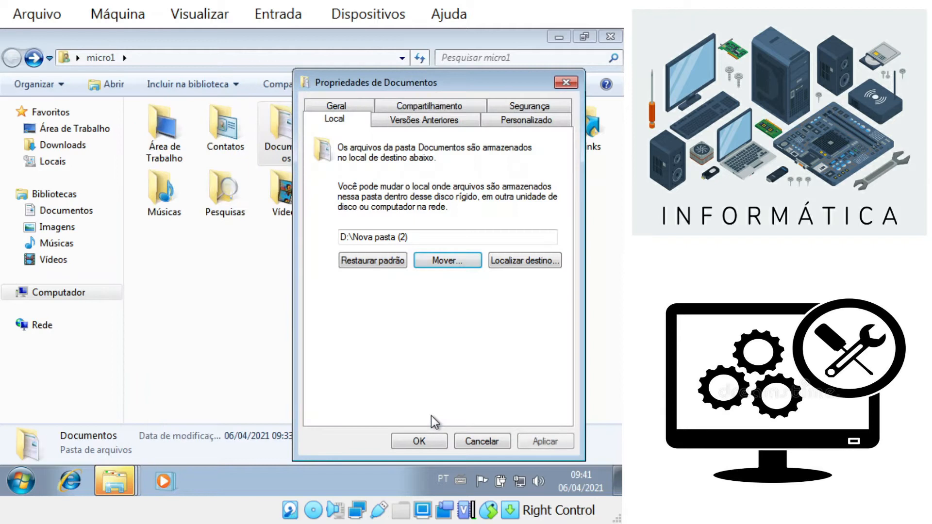
left_click(420, 442)
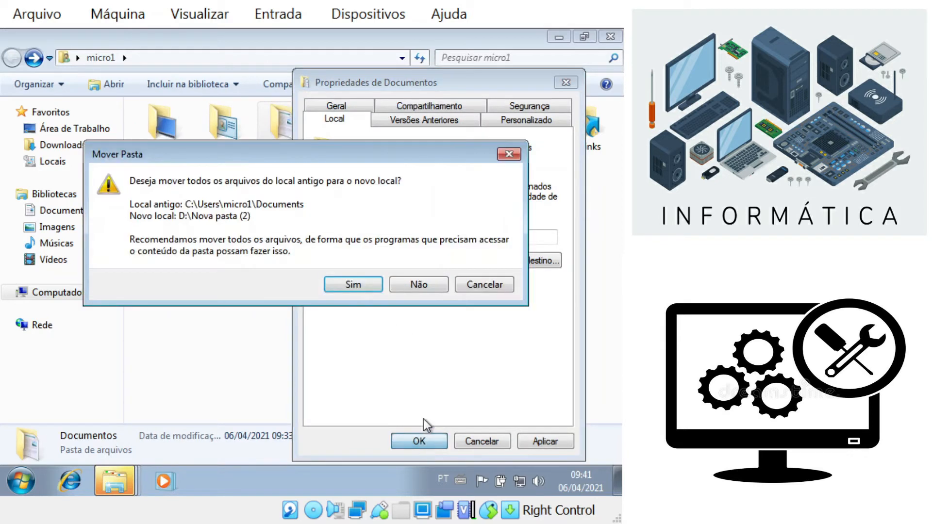
left_click(359, 293)
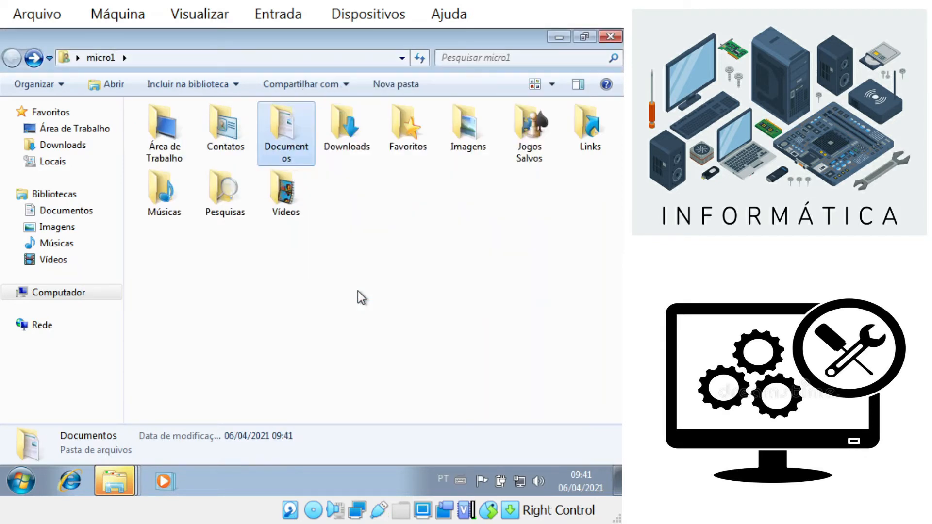
Step: Via Downloads Properties > Local > Mover, create D:\Nova pasta (3) and move the files there
right_click(358, 123)
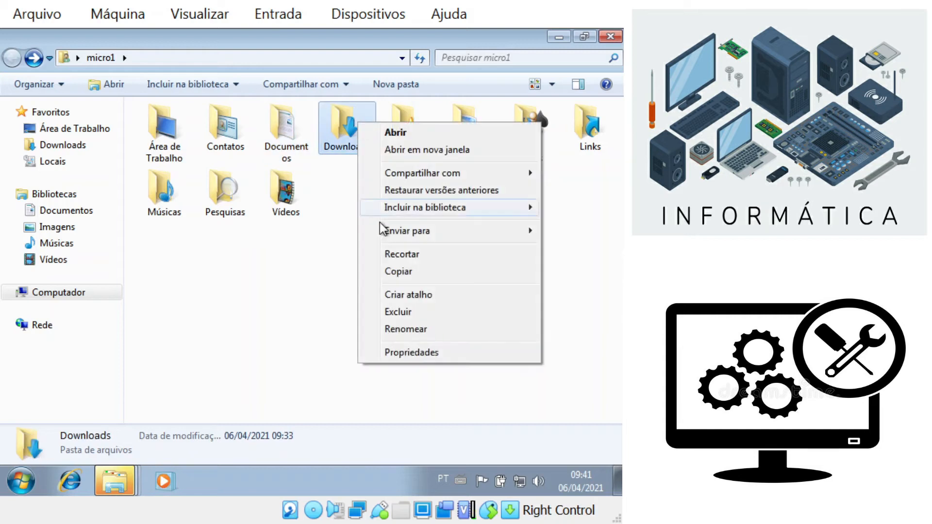
left_click(403, 352)
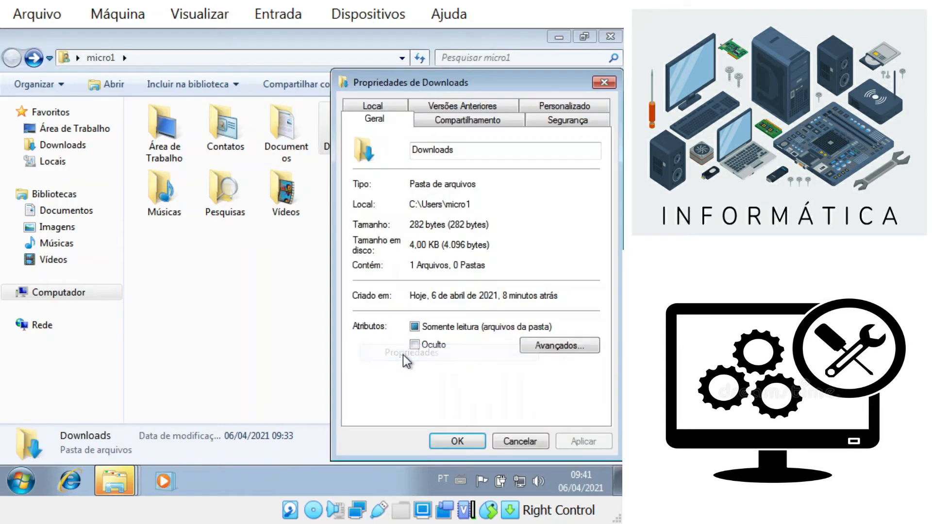
left_click(398, 107)
left_click(481, 259)
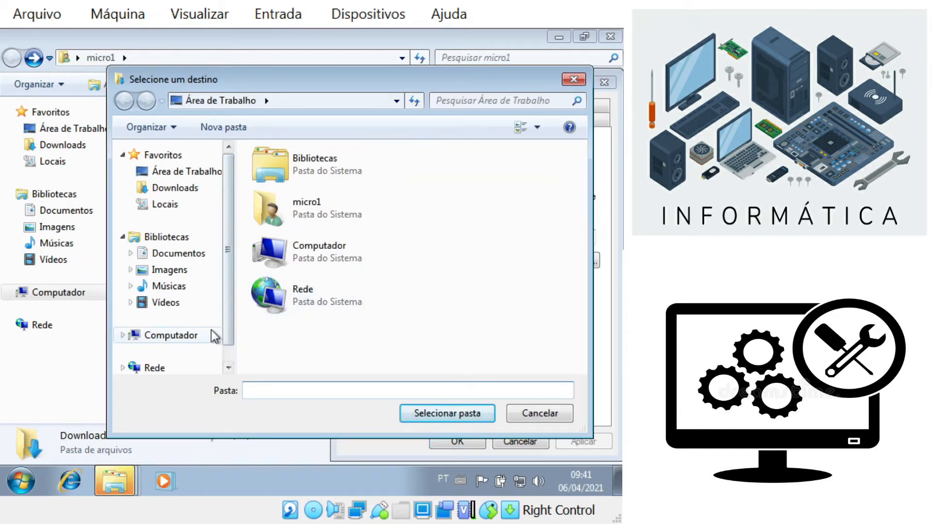
left_click(212, 330)
double_click(281, 242)
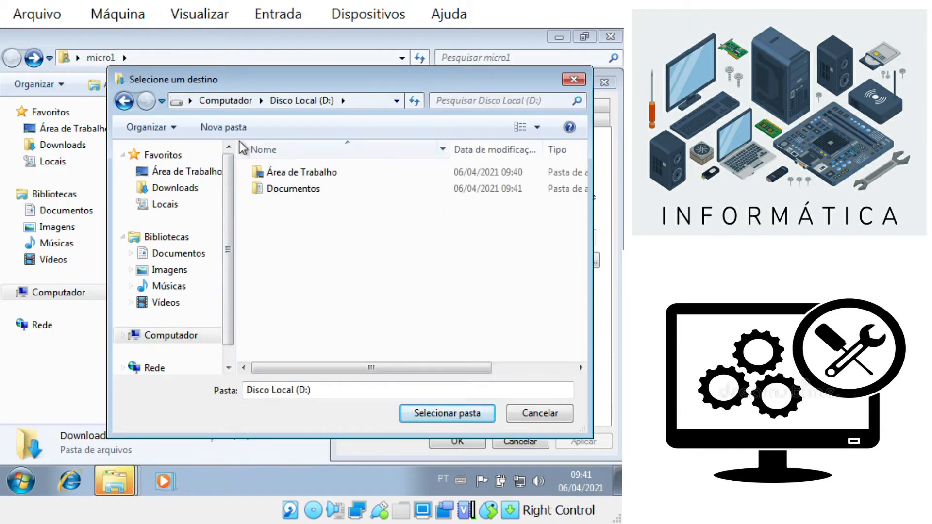
left_click(237, 128)
key("Return")
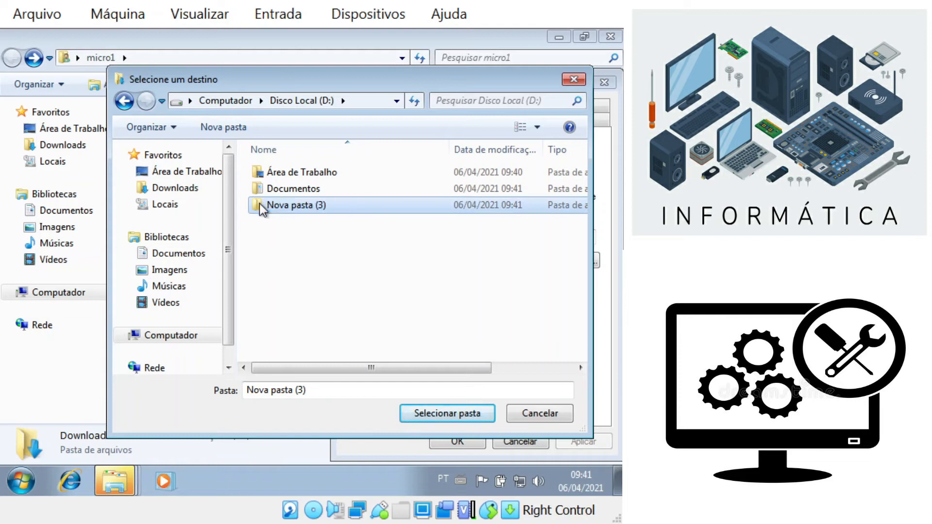
left_click(423, 414)
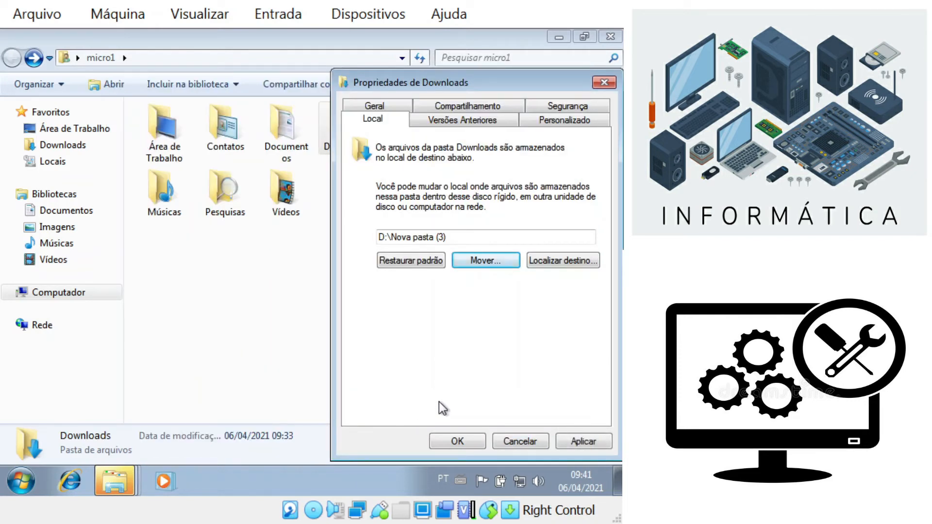
left_click(457, 442)
left_click(340, 290)
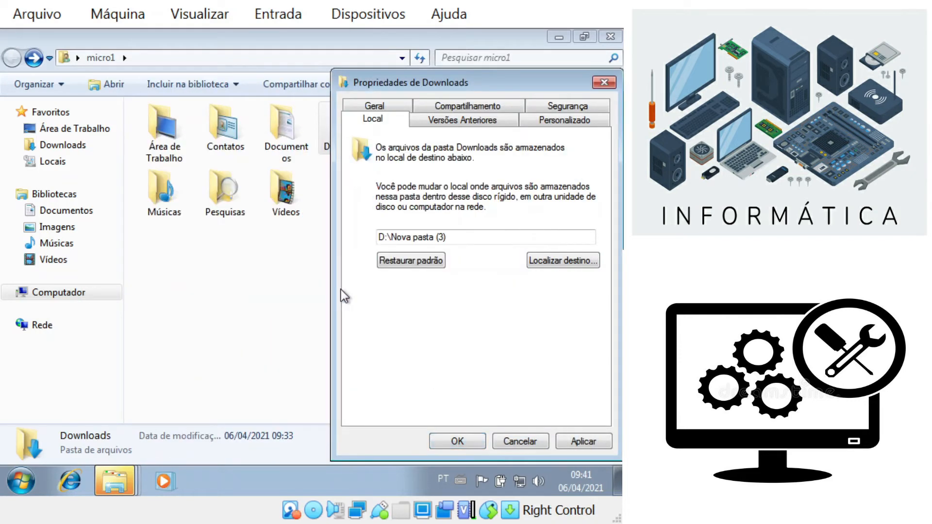
Step: Via Imagens Properties > Local > Mover, create D:\Nova pasta (4) and move the files there
right_click(474, 140)
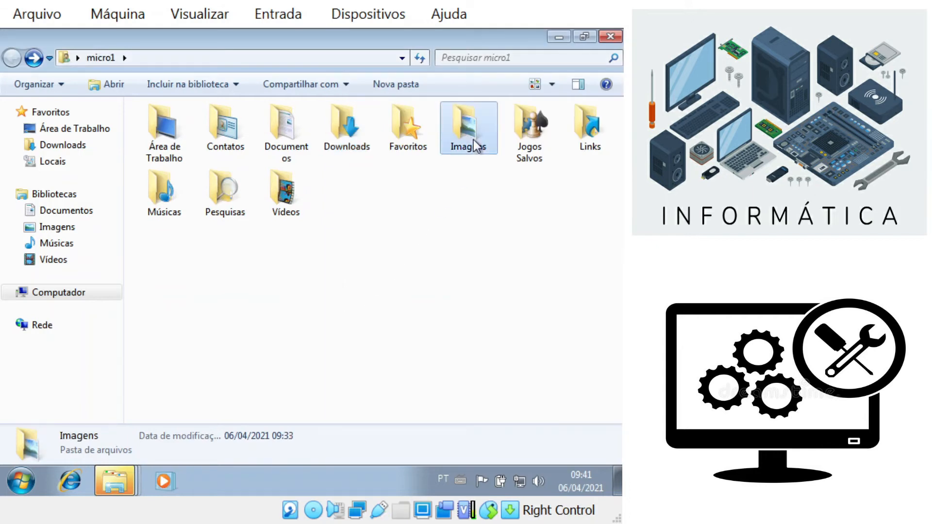
left_click(476, 372)
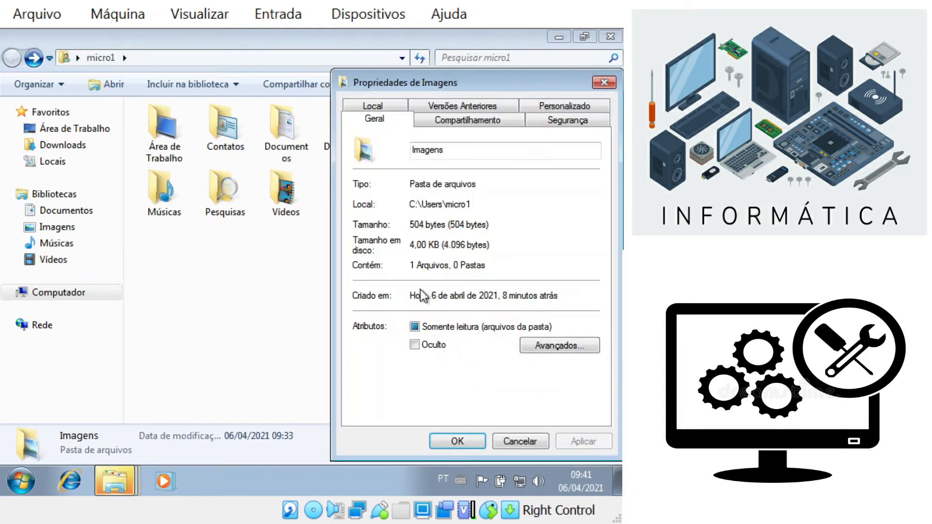
left_click(384, 107)
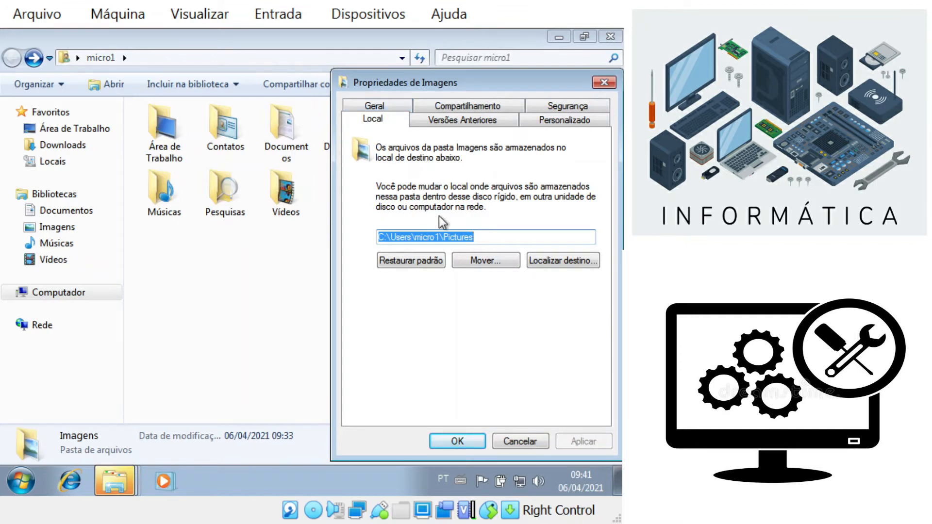
left_click(483, 260)
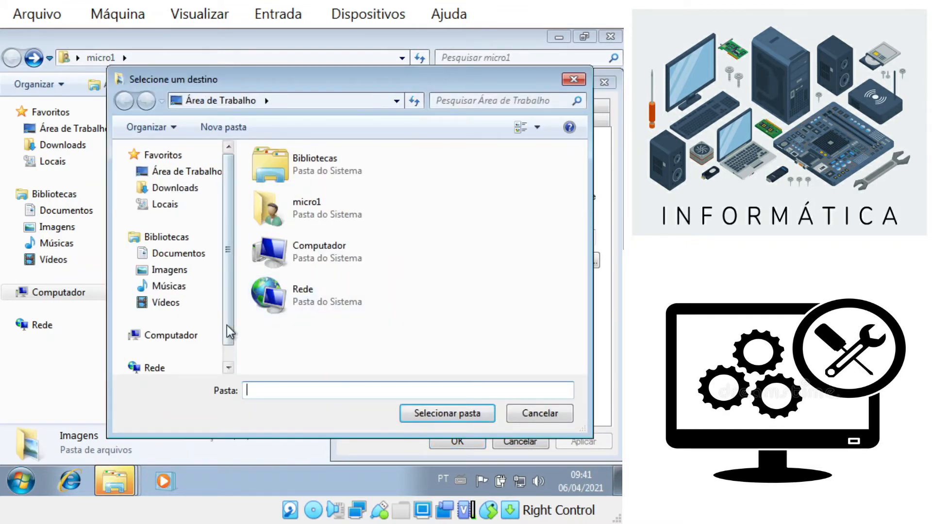
left_click(199, 337)
double_click(275, 240)
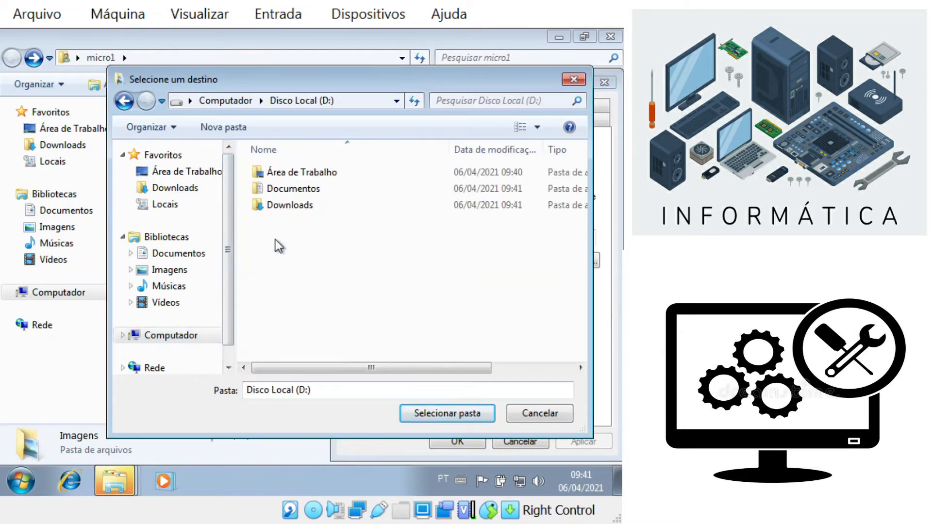
left_click(229, 127)
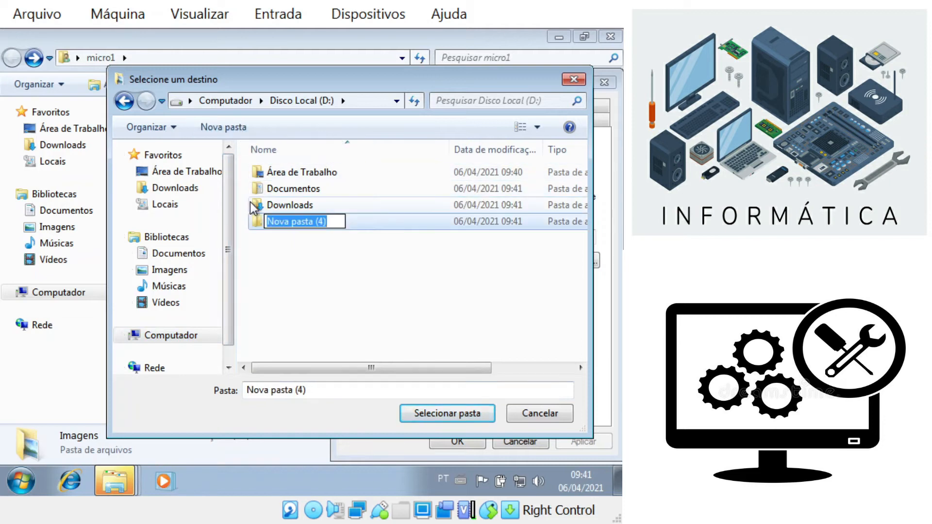
left_click(257, 224)
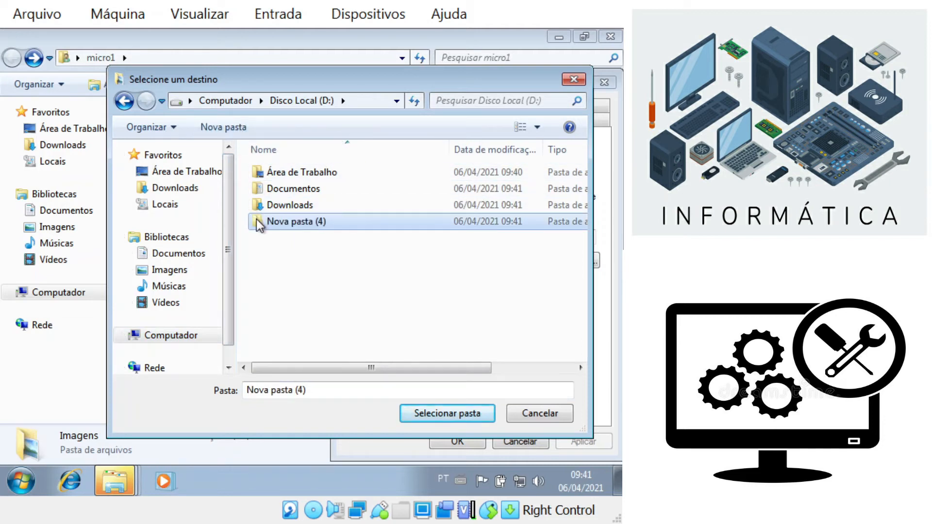
left_click(437, 413)
left_click(456, 441)
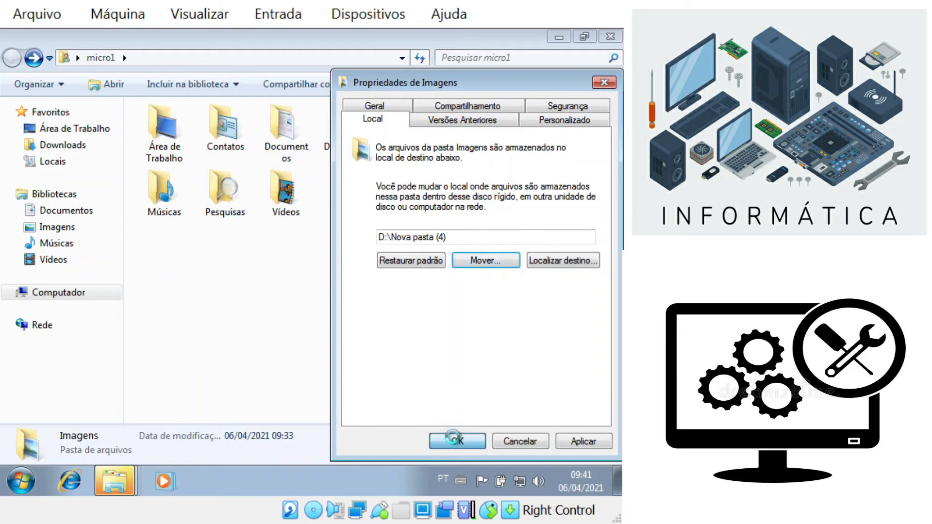
left_click(357, 284)
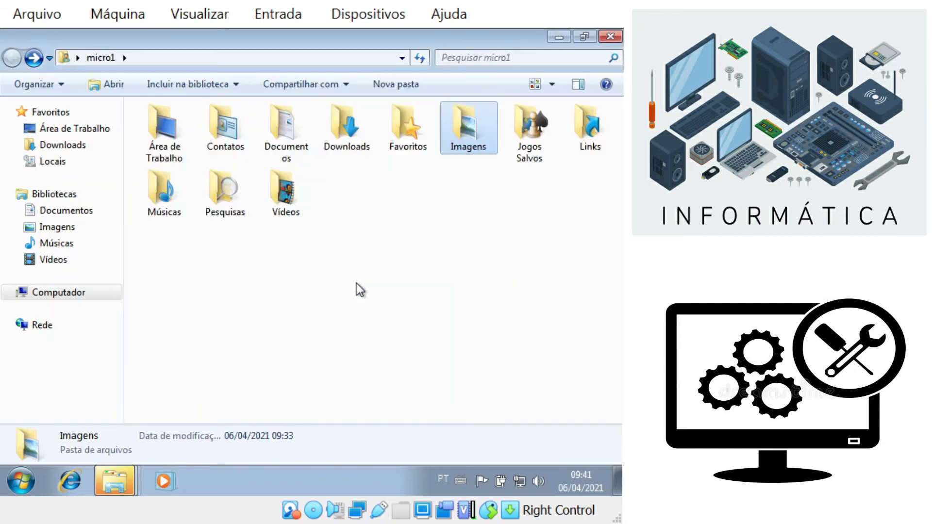
Step: Via Músicas Properties > Local > Mover, create D:\Nova pasta (5) and apply it as the location
left_click(170, 197)
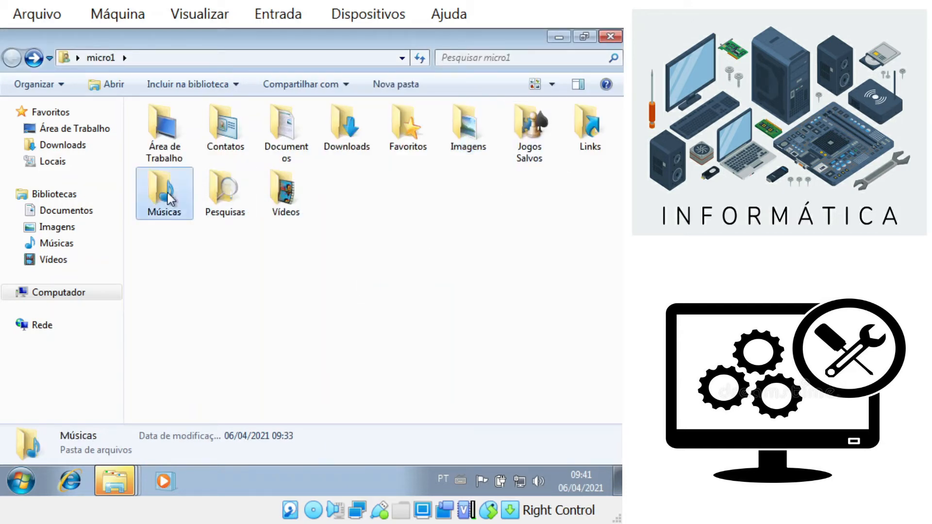
right_click(170, 197)
left_click(240, 426)
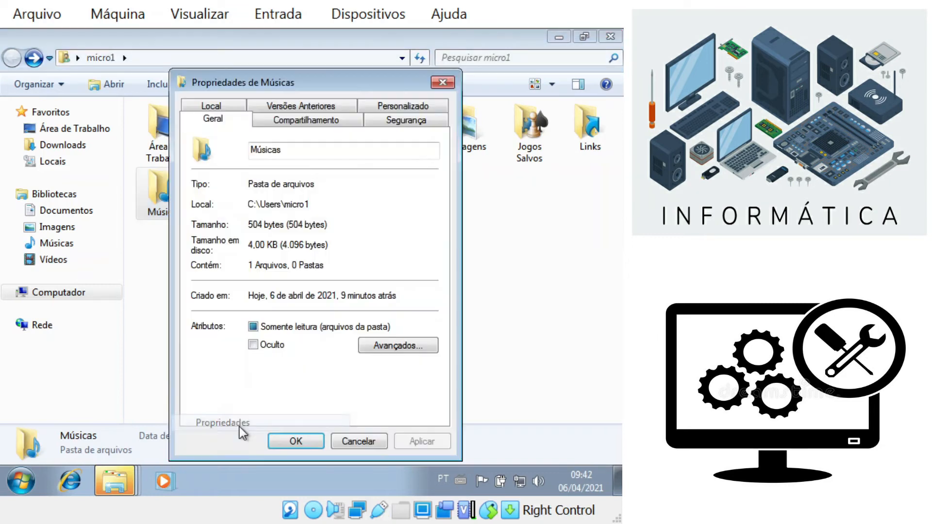
left_click(238, 109)
left_click(322, 264)
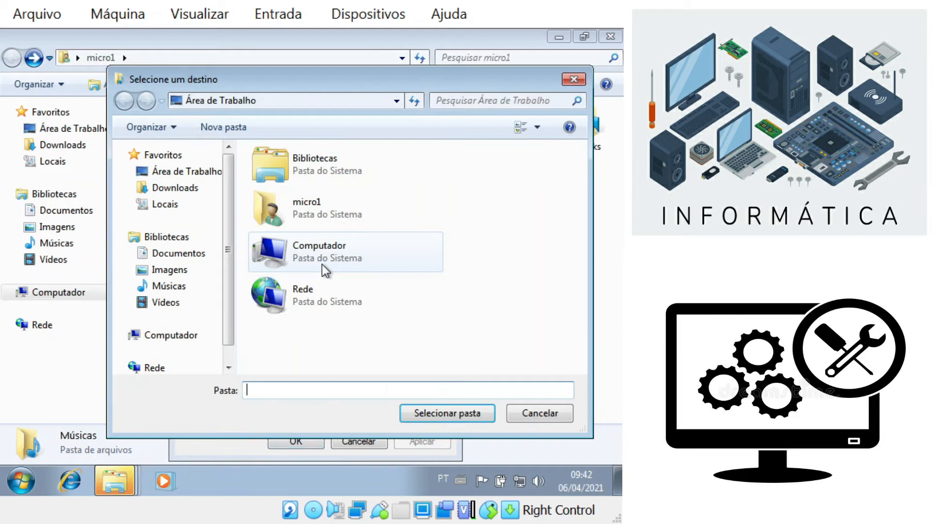
left_click(194, 335)
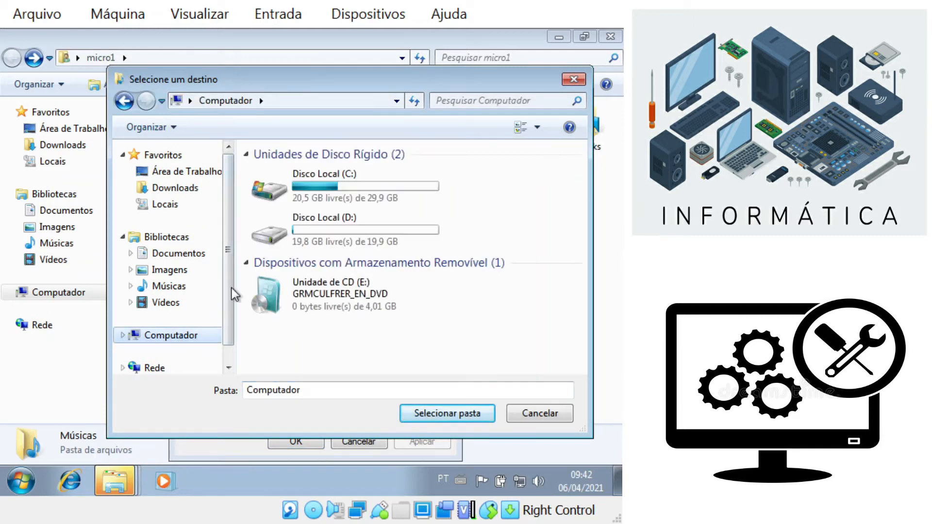
double_click(275, 244)
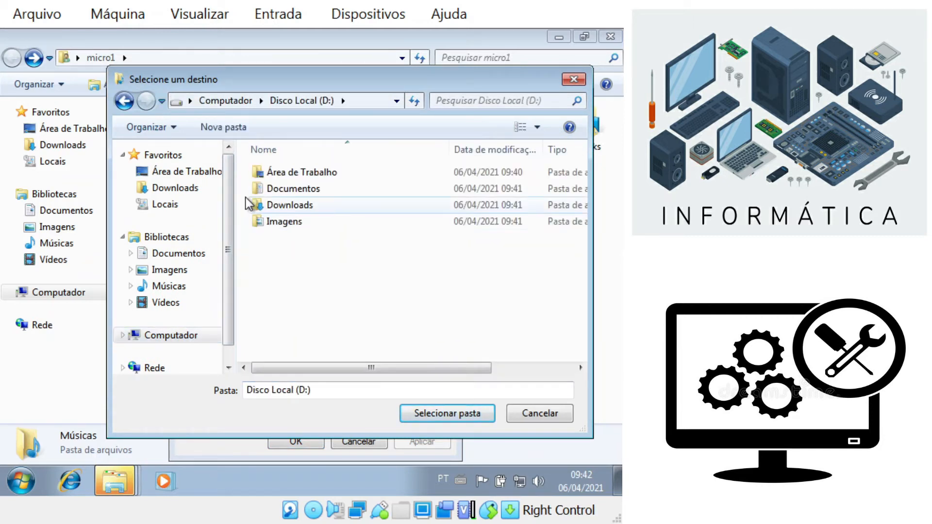
left_click(232, 127)
left_click(256, 243)
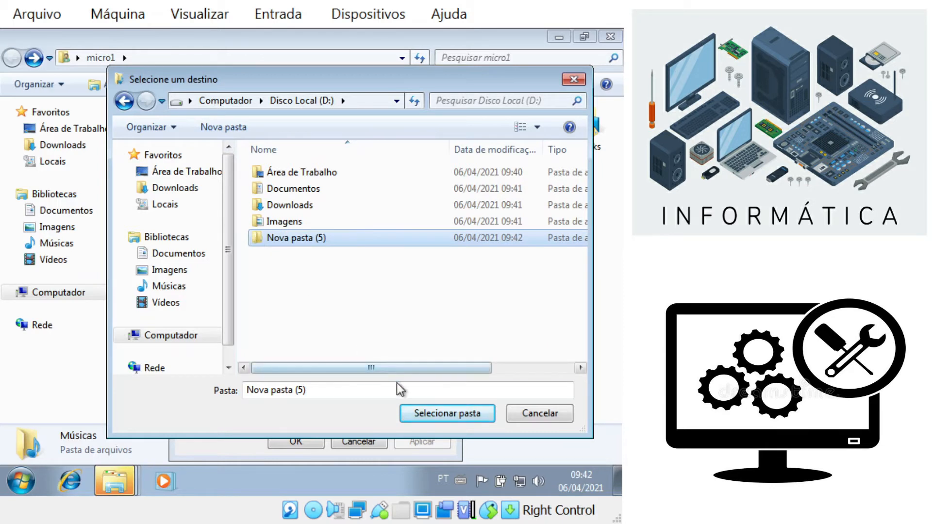
left_click(433, 412)
left_click(318, 439)
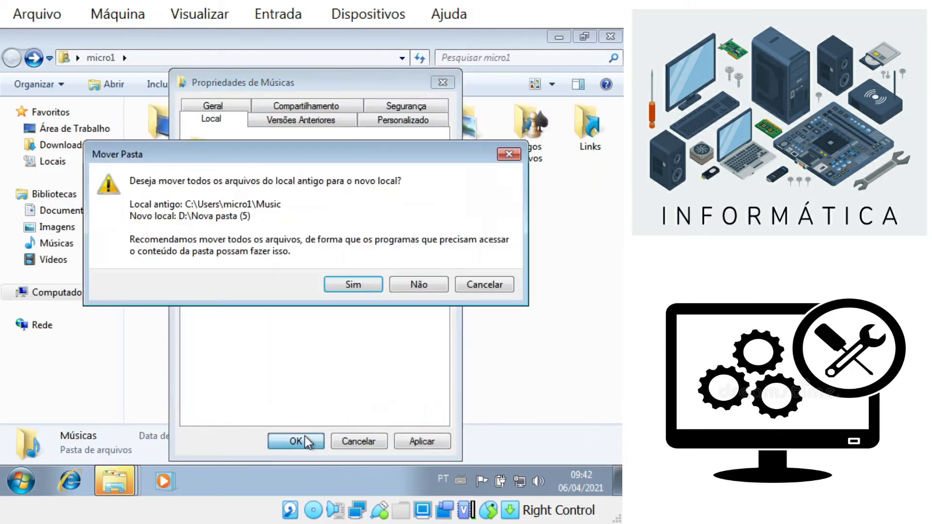
Step: Confirm the music file move and open the Vídeos folder's location properties
left_click(353, 285)
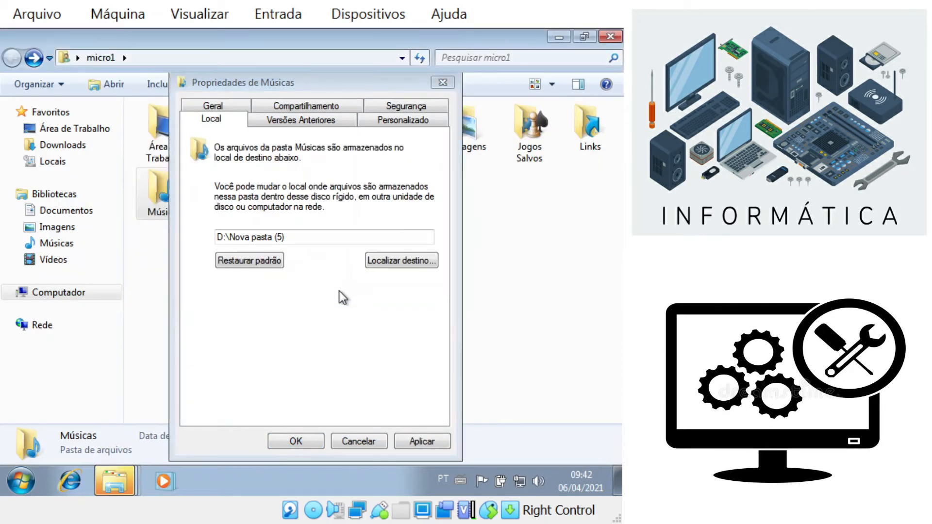
right_click(284, 197)
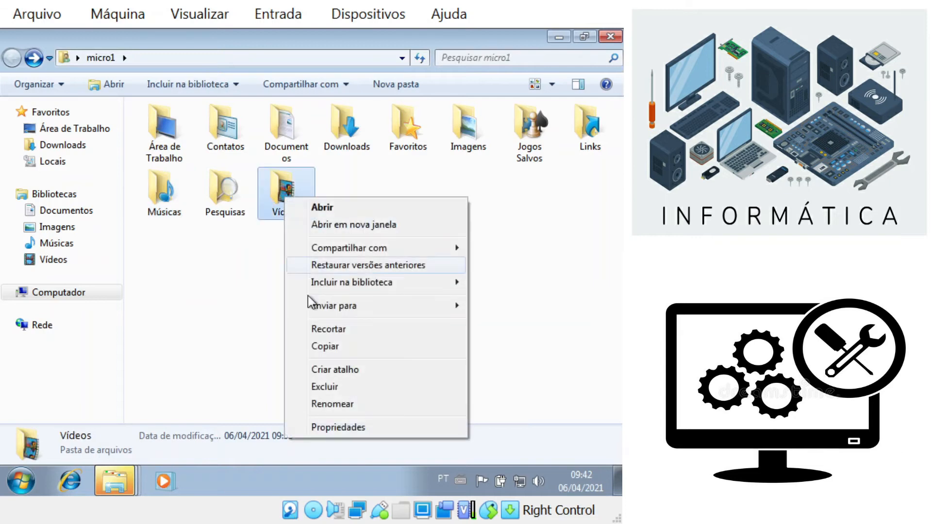
left_click(317, 426)
left_click(350, 102)
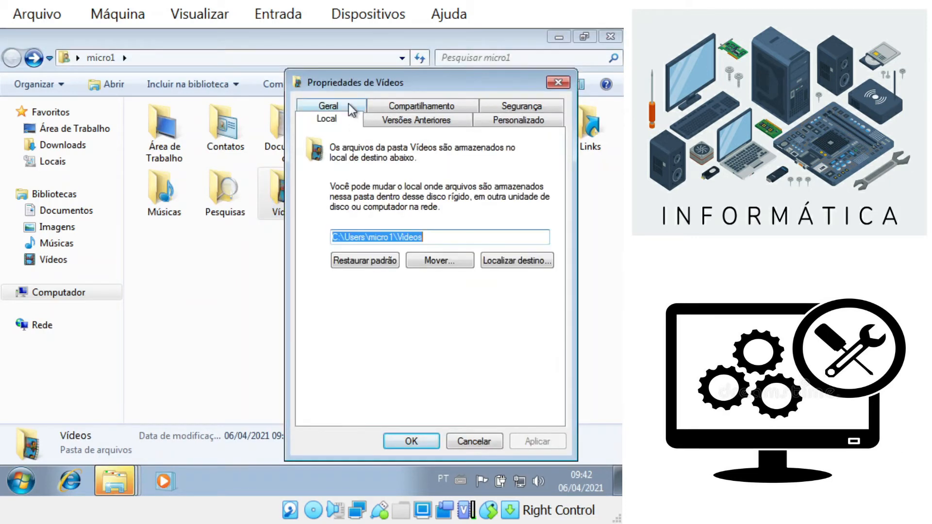
Step: Point Vídeos to a newly created D:\Nova pasta (6) and move its files there
left_click(441, 257)
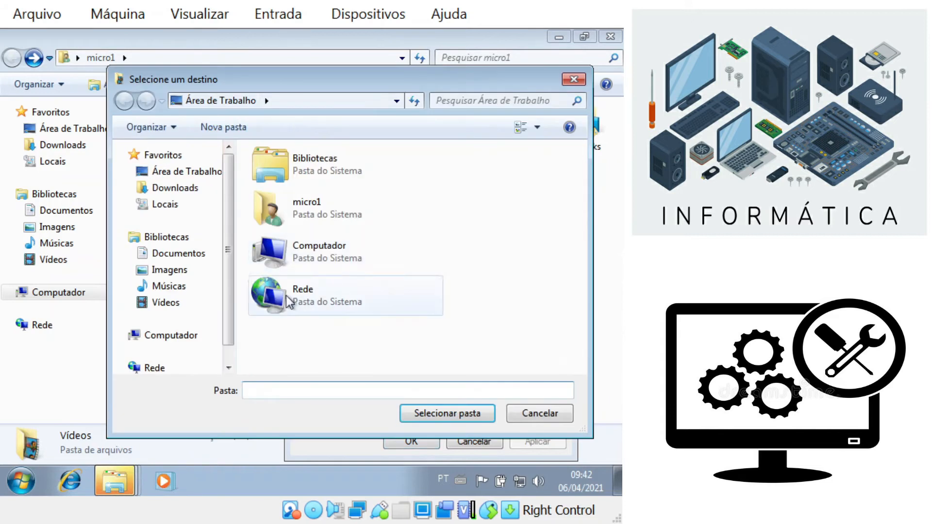
left_click(174, 335)
double_click(308, 231)
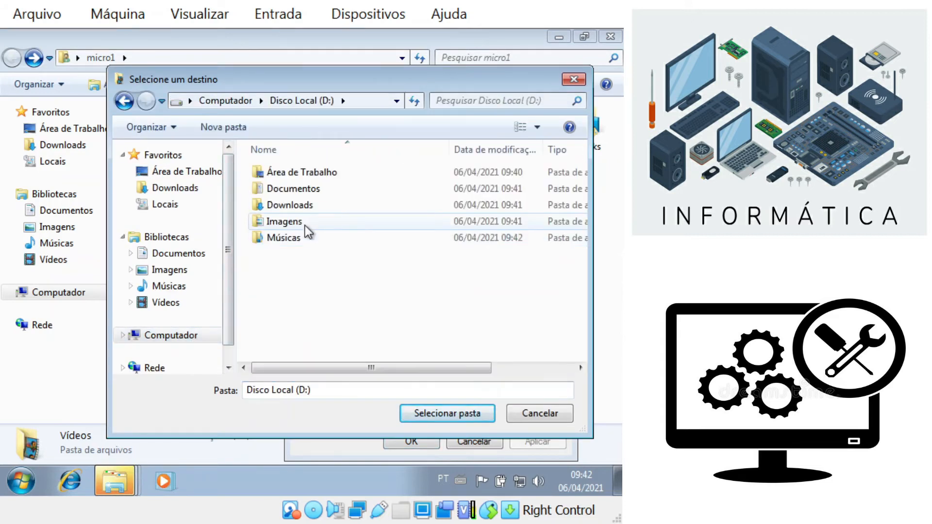
left_click(223, 127)
left_click(254, 256)
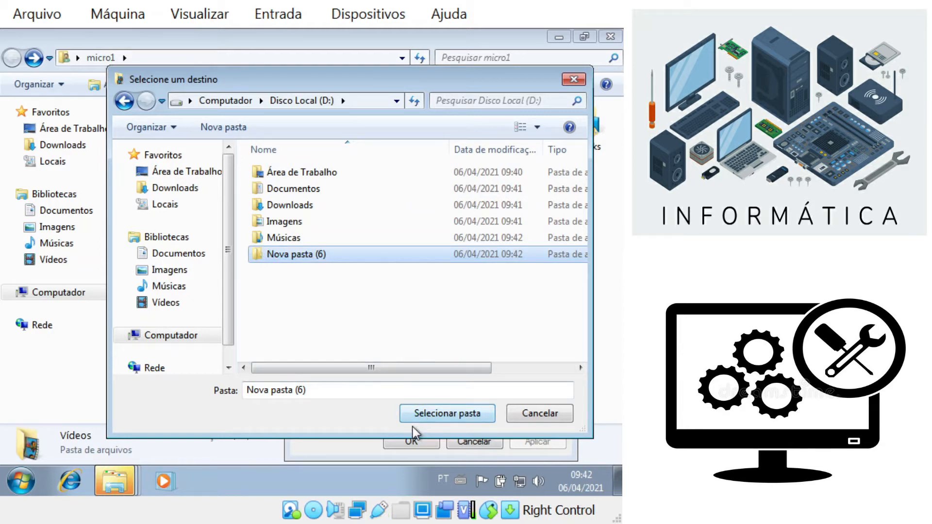
left_click(419, 415)
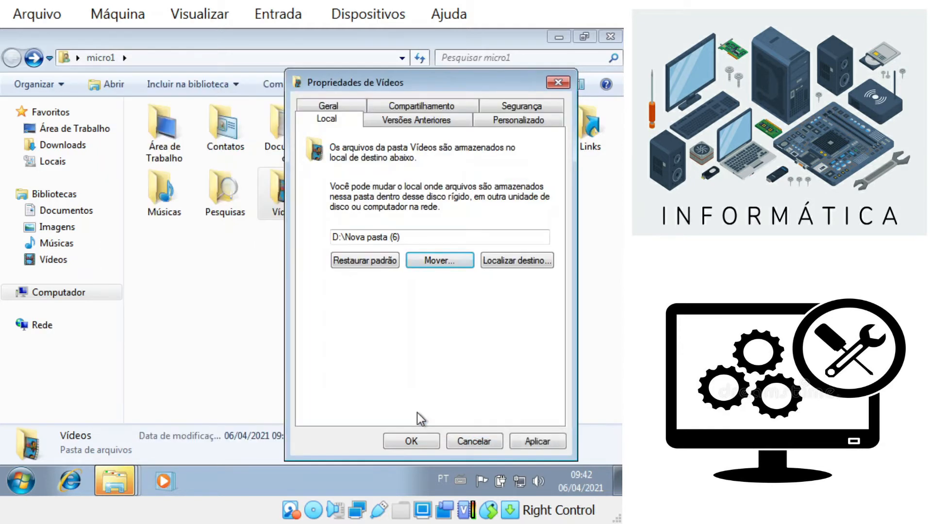
left_click(422, 438)
left_click(373, 285)
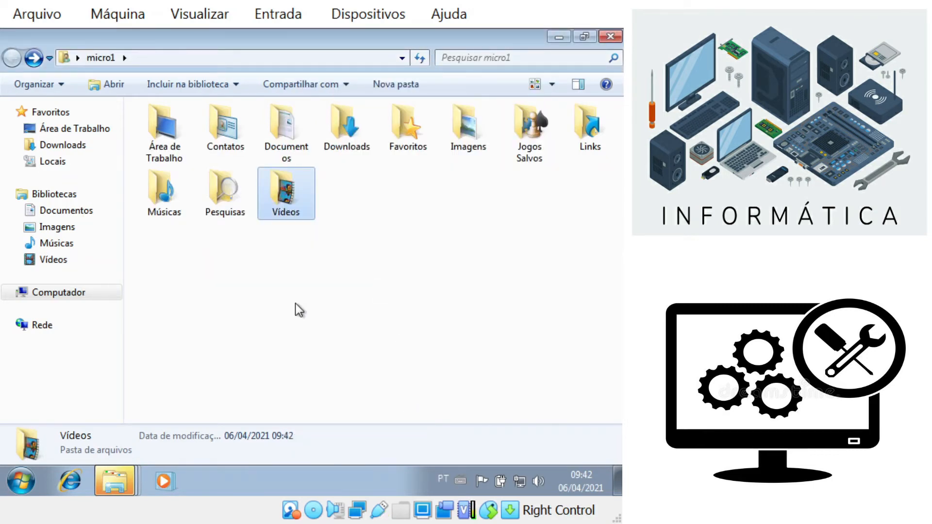
Step: Open Disco Local (D:) to check the six relocated user folders, then return to Computador
left_click(80, 294)
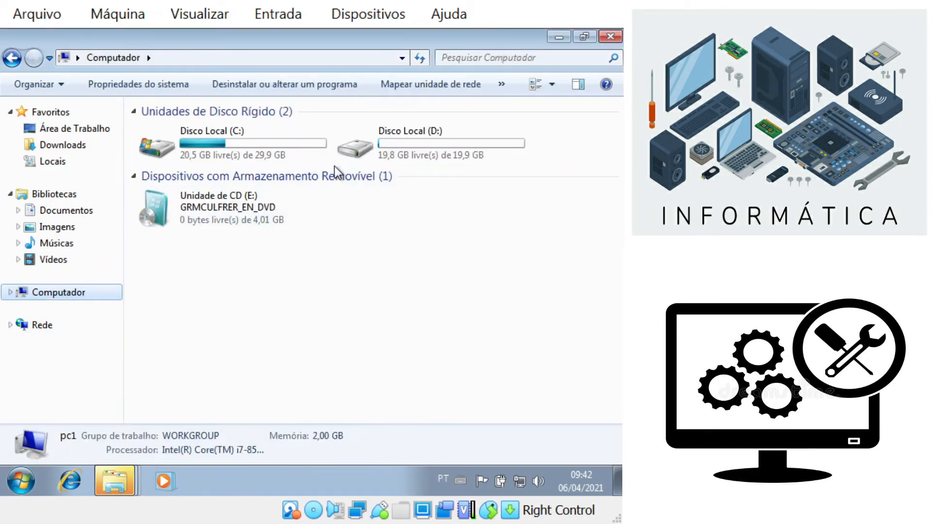
double_click(354, 151)
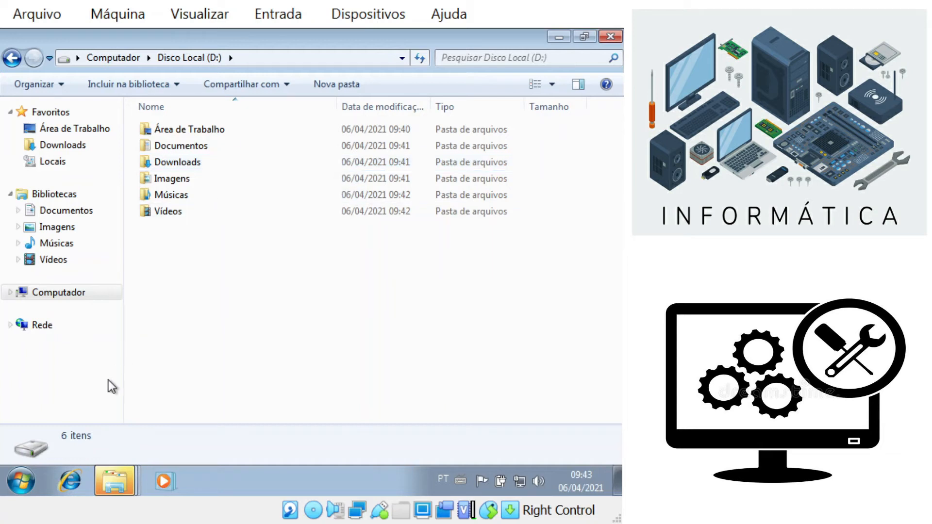
left_click(79, 295)
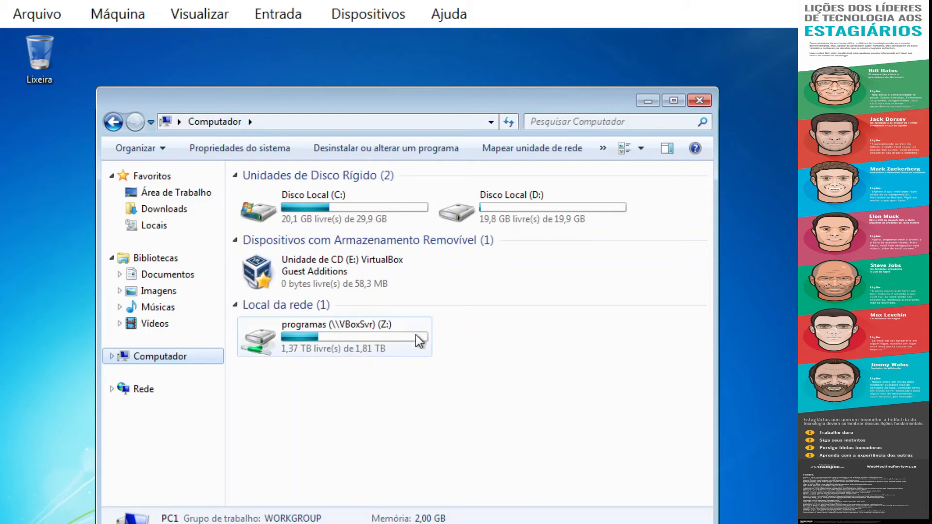
Step: Open the Z: share's utilitarios folder and scroll to the winrar-x64-411br installer
double_click(360, 323)
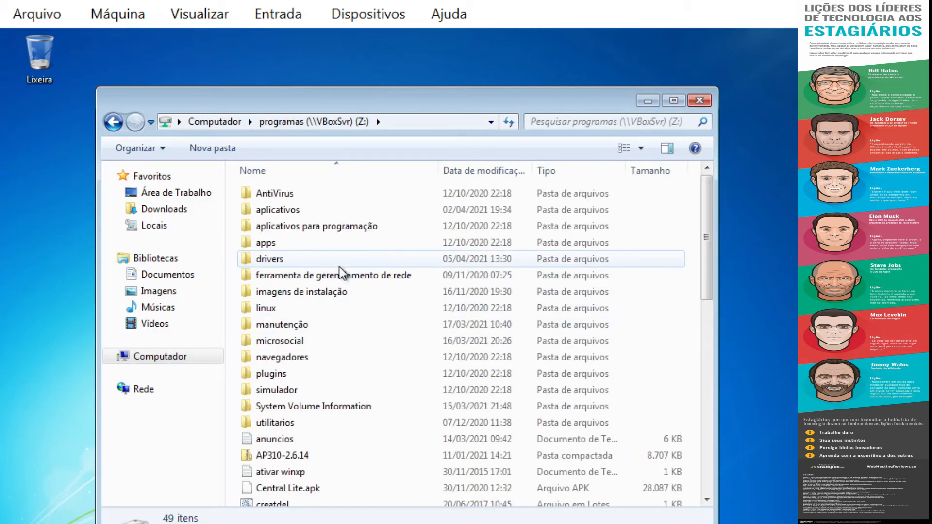
scroll(341, 273, "down", 2)
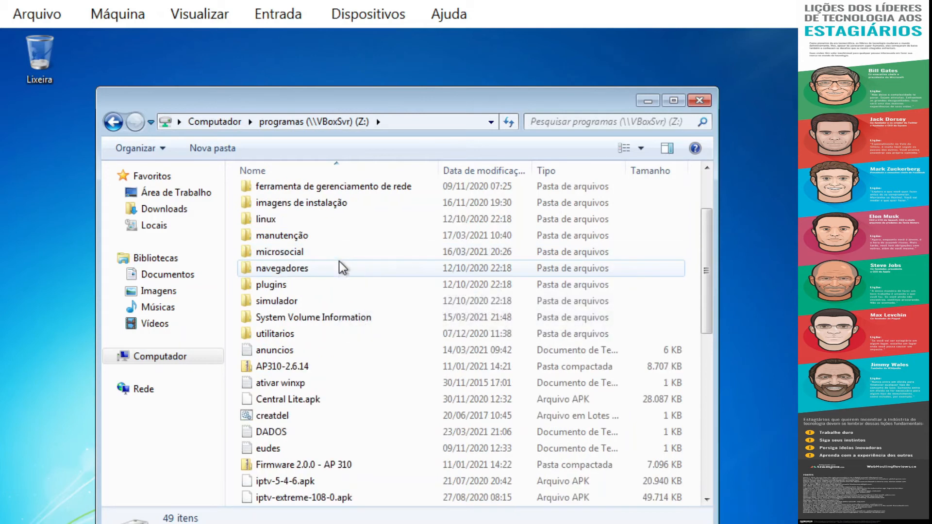
double_click(289, 333)
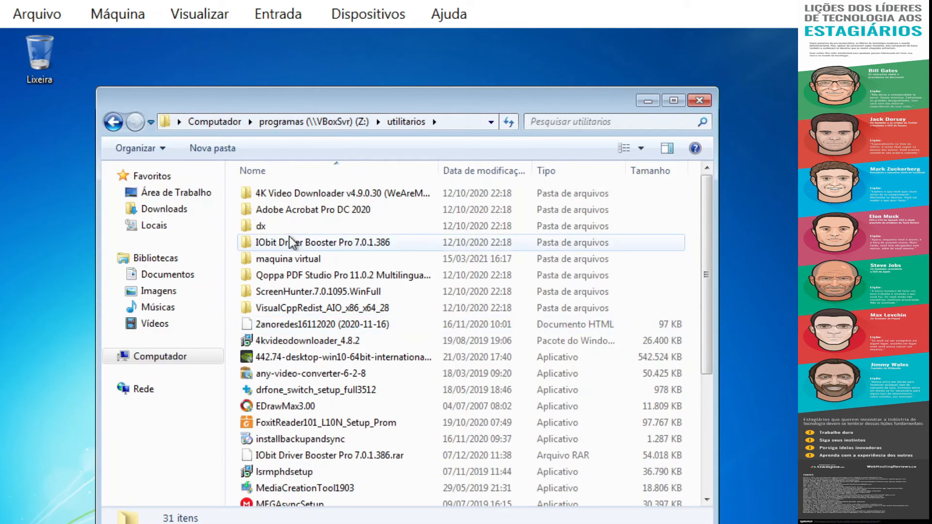
scroll(290, 237, "down", 4)
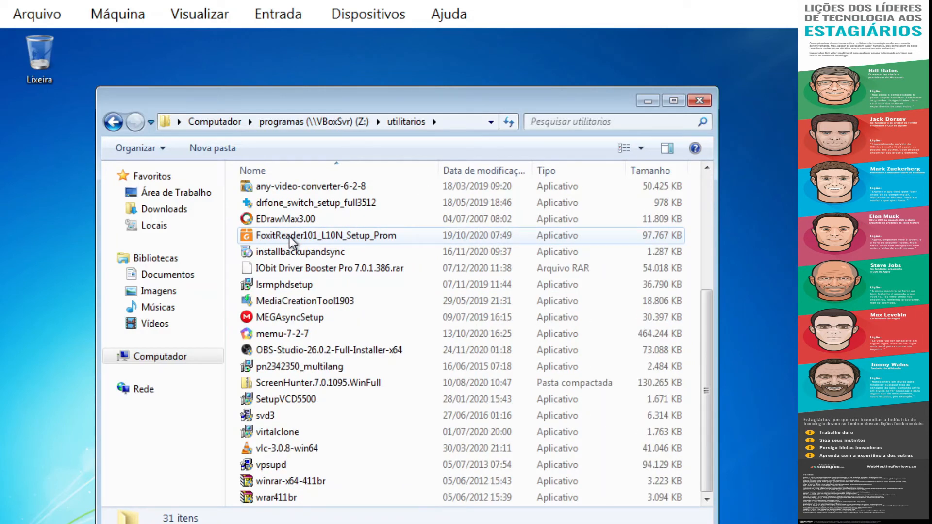
Step: Dismiss the path-not-found error and copy winrar-x64-411br onto the desktop
double_click(303, 484)
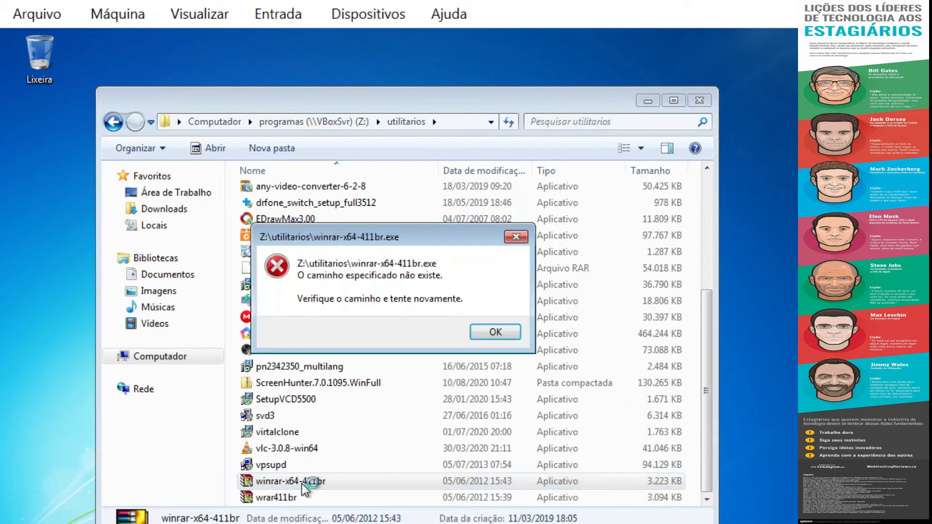
left_click(495, 332)
left_click_drag(492, 110, 648, 96)
left_click_drag(417, 477, 132, 362)
Step: Install WinRAR 4.11 from the desktop copy with default file associations
double_click(126, 297)
left_click(453, 352)
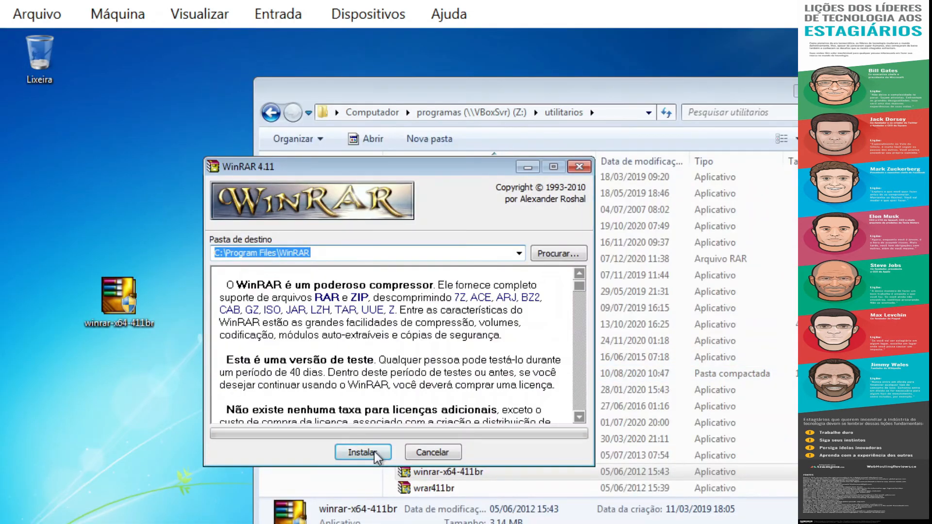
left_click(375, 454)
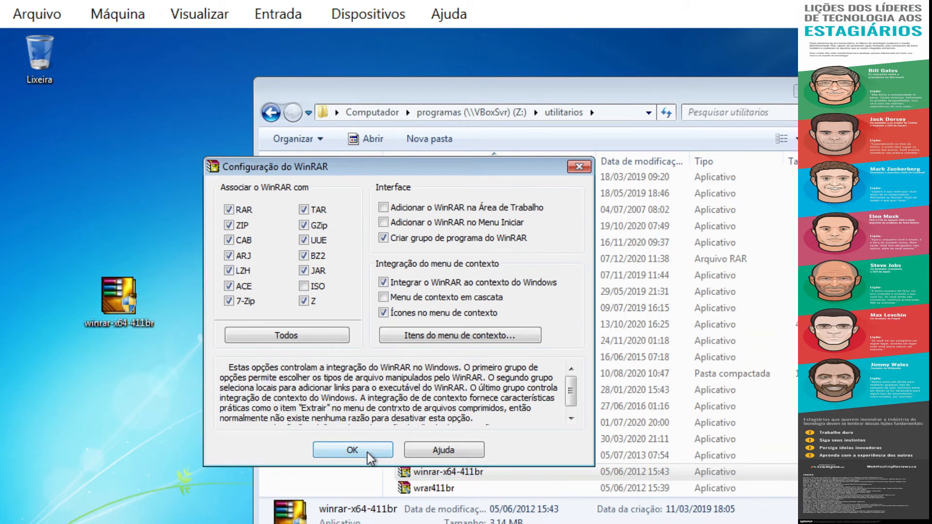
left_click(367, 454)
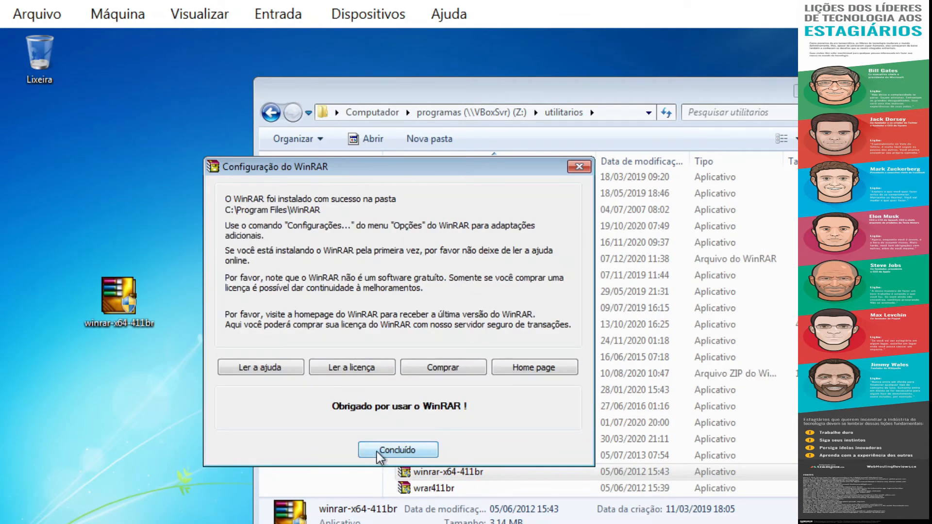
left_click(379, 451)
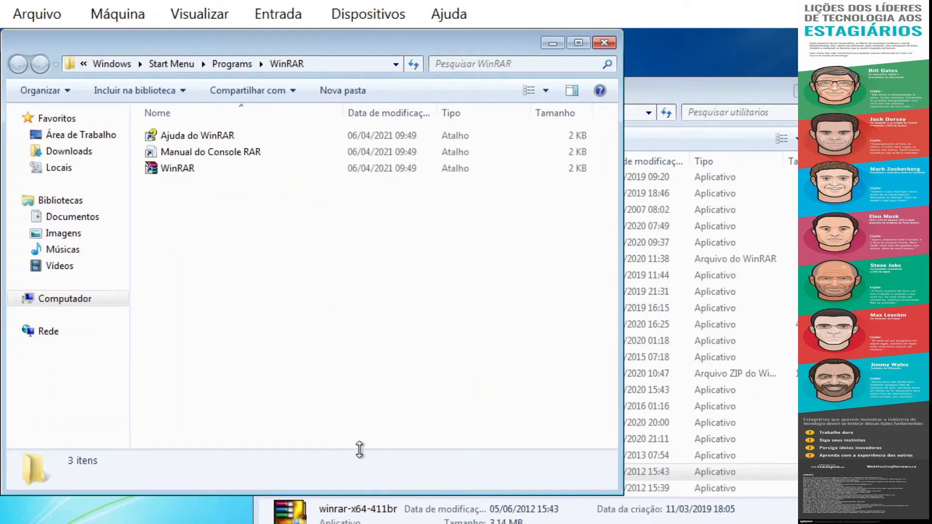
left_click(604, 45)
left_click(91, 285)
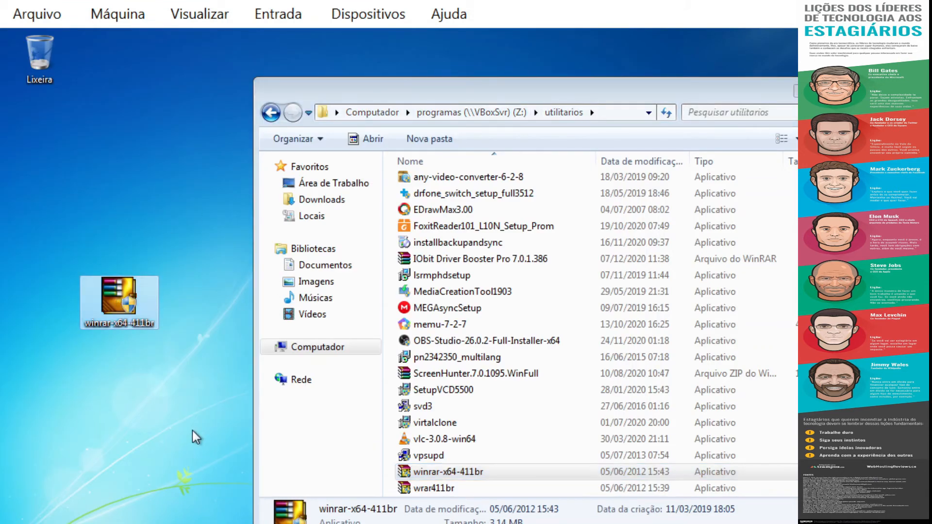
Step: Permanently delete the desktop WinRAR installer and copy vlc-3.0.8-win64 to the desktop
key("shift+Delete")
key("Return")
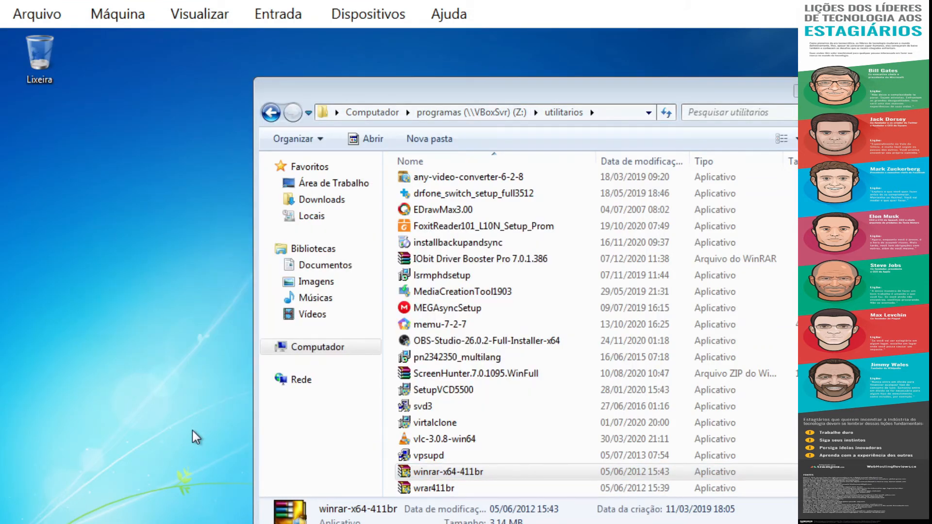
left_click(433, 440)
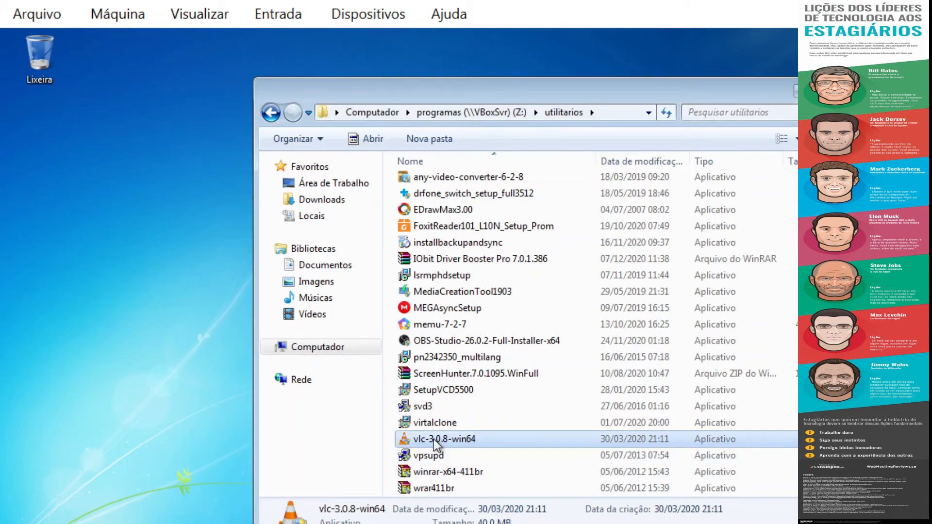
left_click_drag(433, 439, 124, 342)
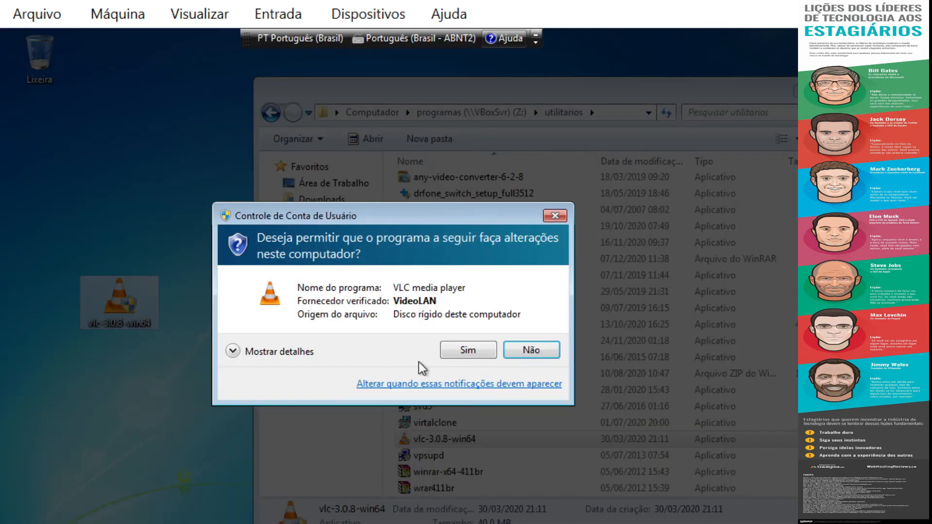
Step: Start a first VLC setup attempt, then cancel and quit that installer
left_click(463, 349)
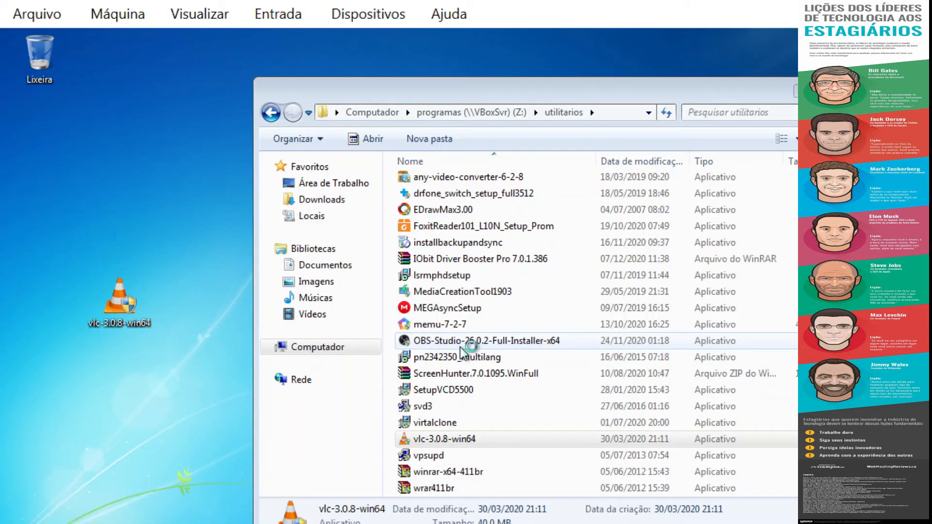
left_click(396, 352)
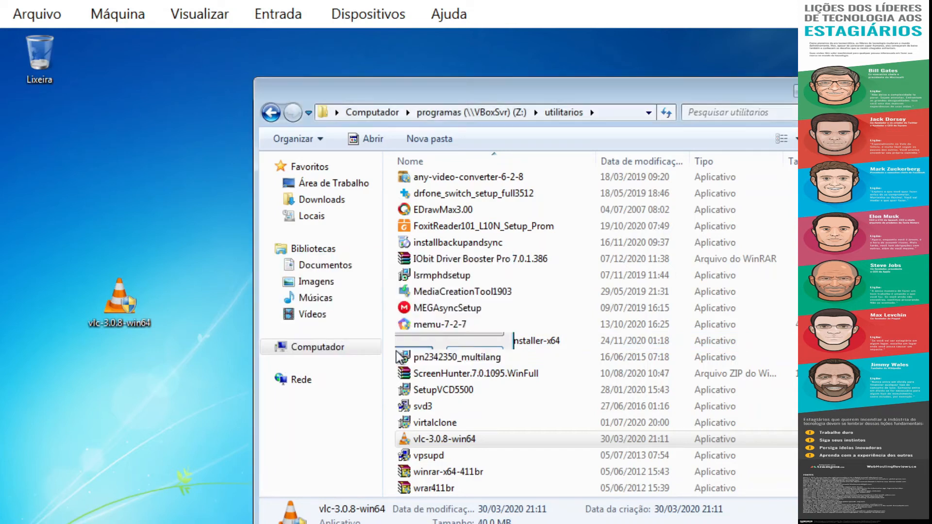
left_click(486, 443)
left_click(487, 443)
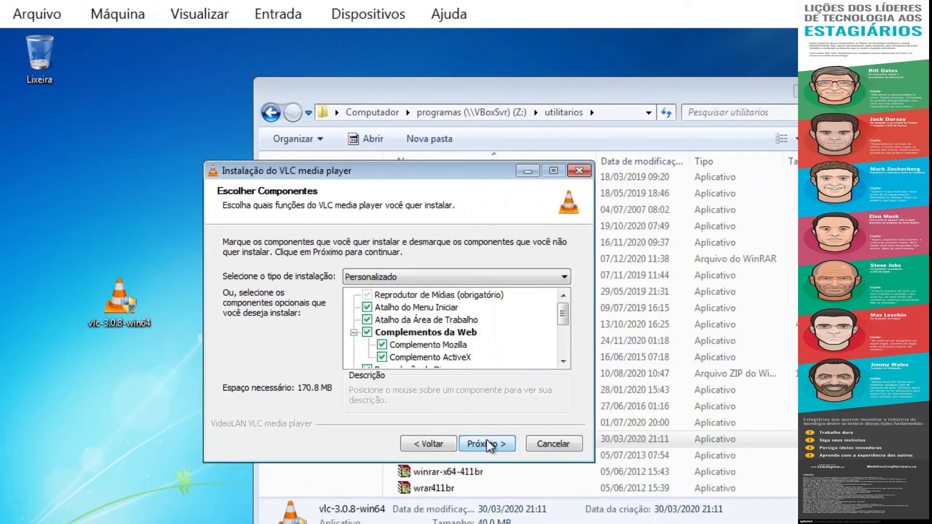
left_click(435, 444)
left_click(435, 443)
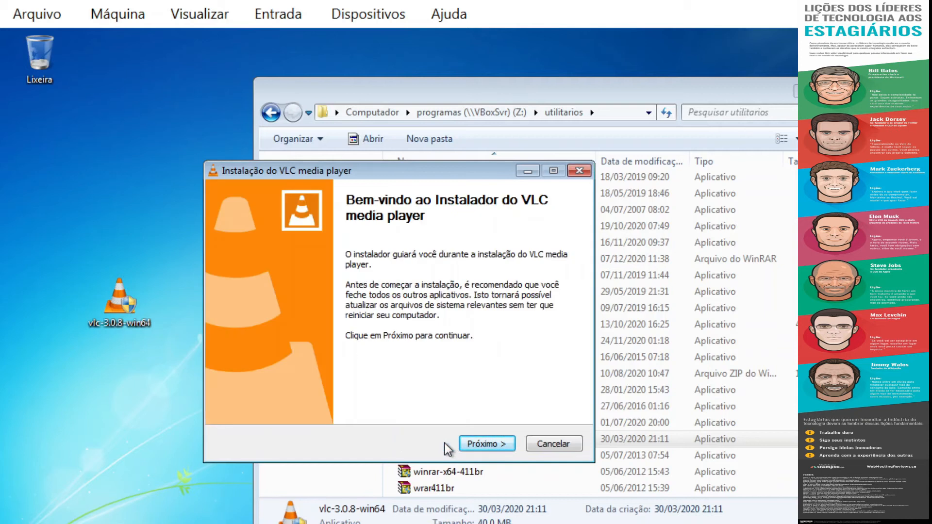
left_click(552, 446)
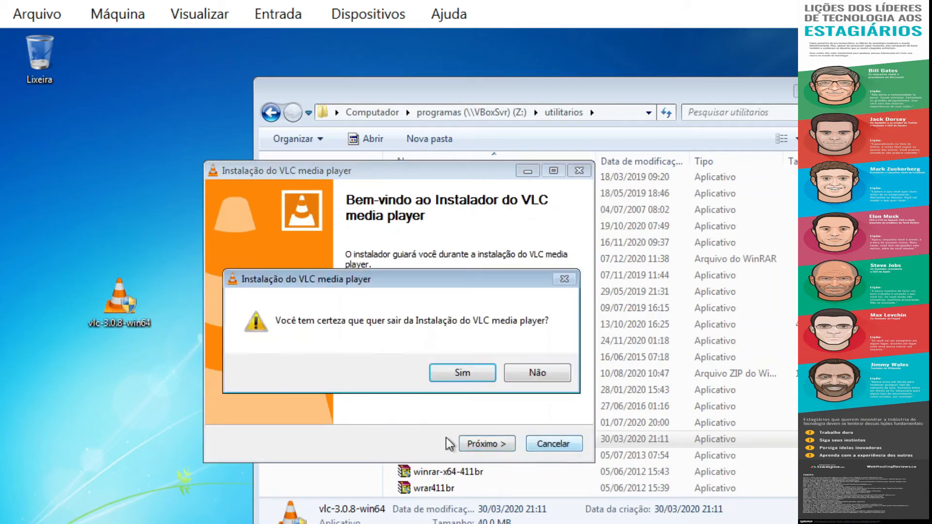
left_click(471, 371)
Step: Rerun the VLC installer in Português Brasileiro with defaults, launch VLC and accept its privacy settings
double_click(122, 301)
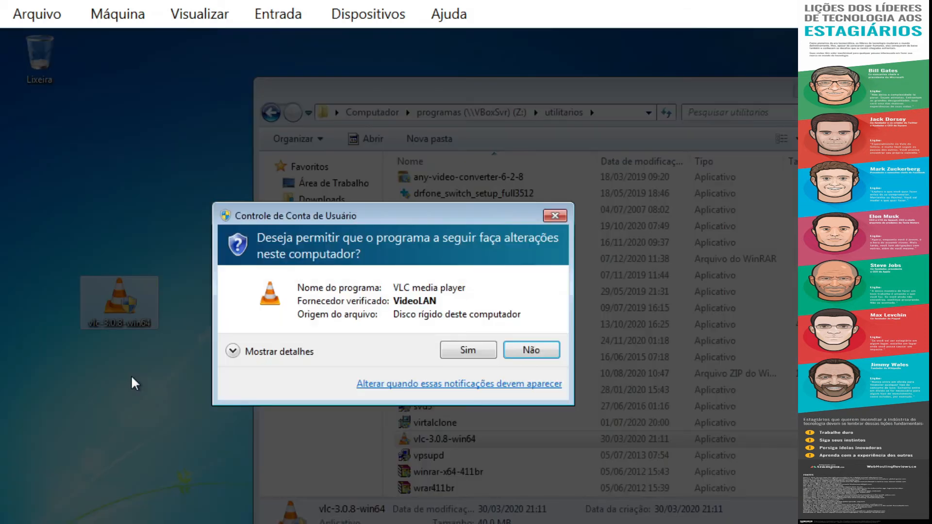
left_click(480, 354)
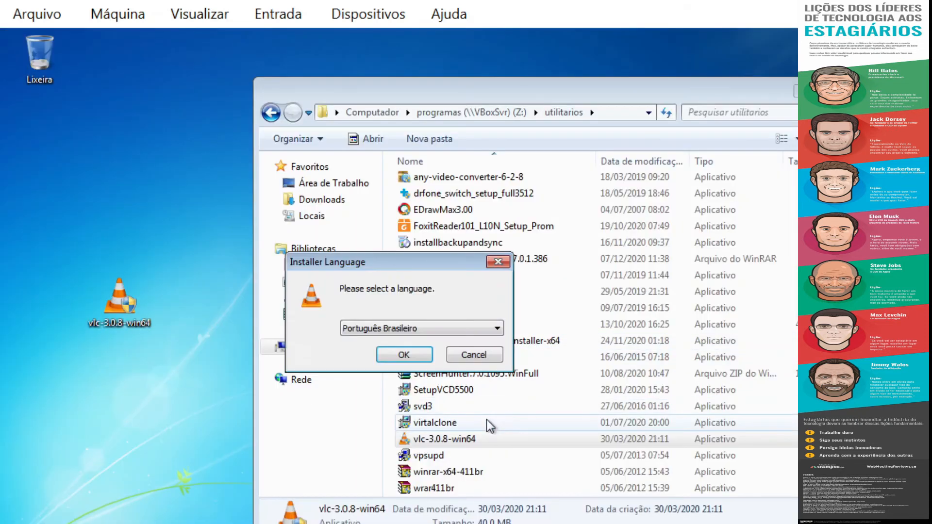
left_click(407, 355)
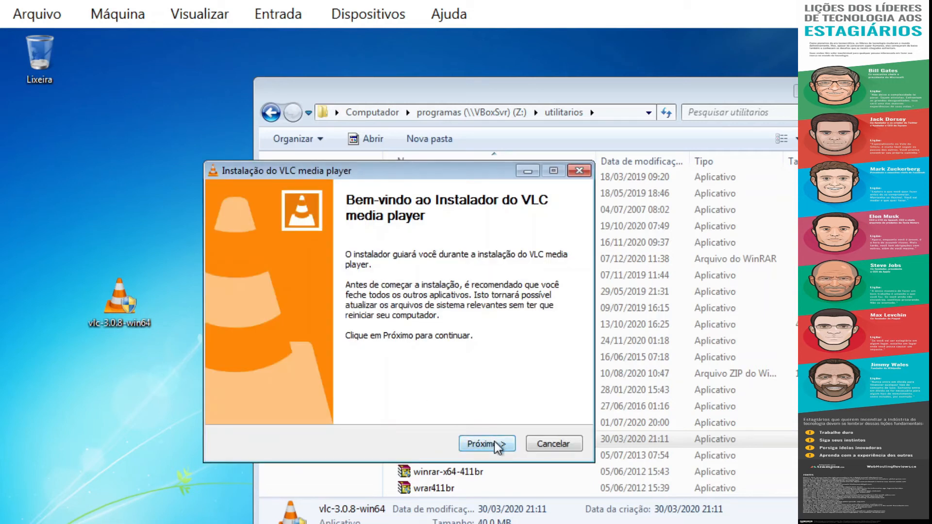
left_click(503, 447)
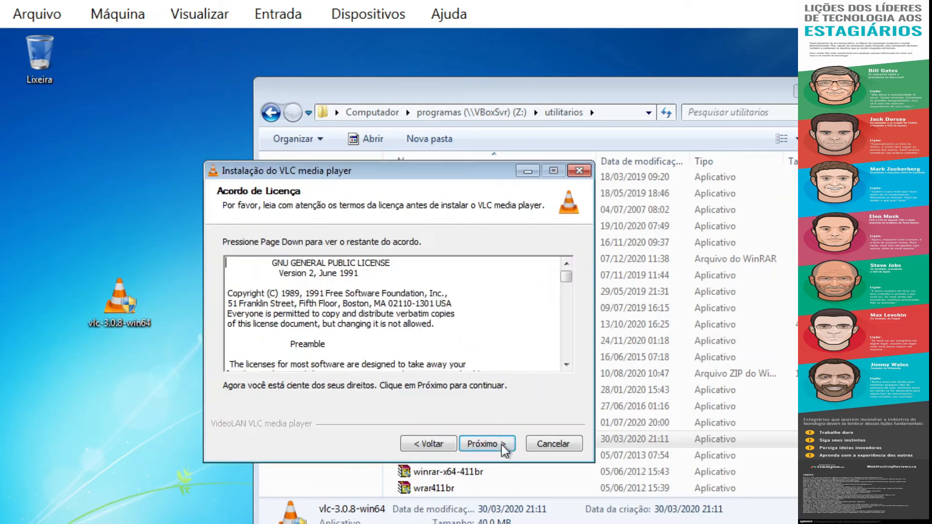
left_click(503, 446)
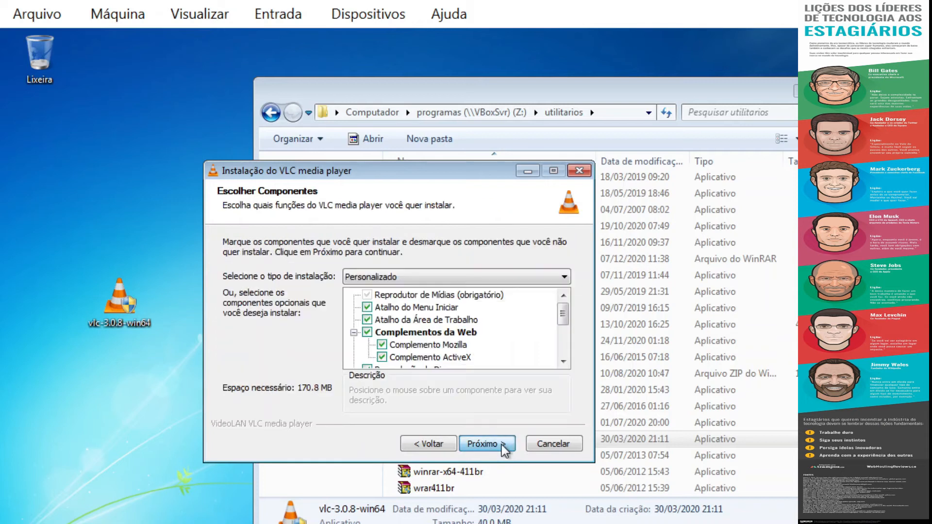
left_click(503, 446)
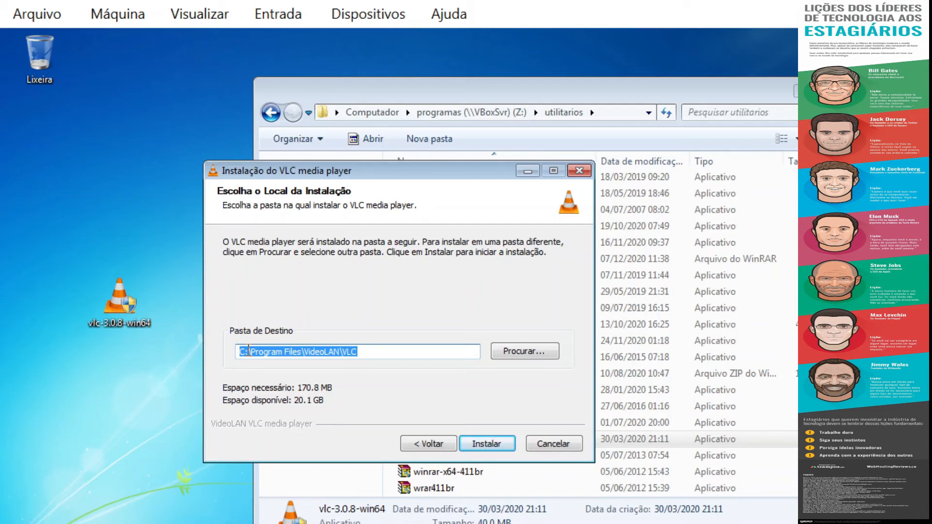
left_click(479, 441)
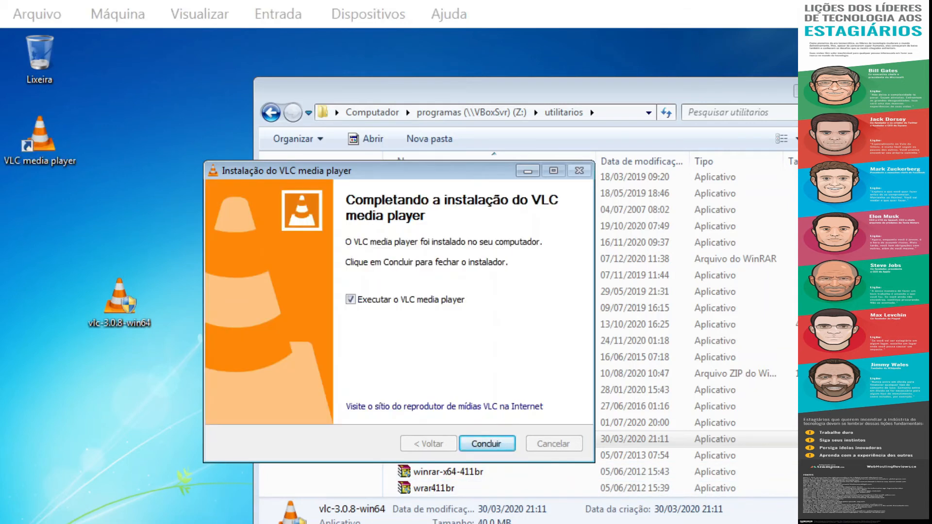
left_click(486, 447)
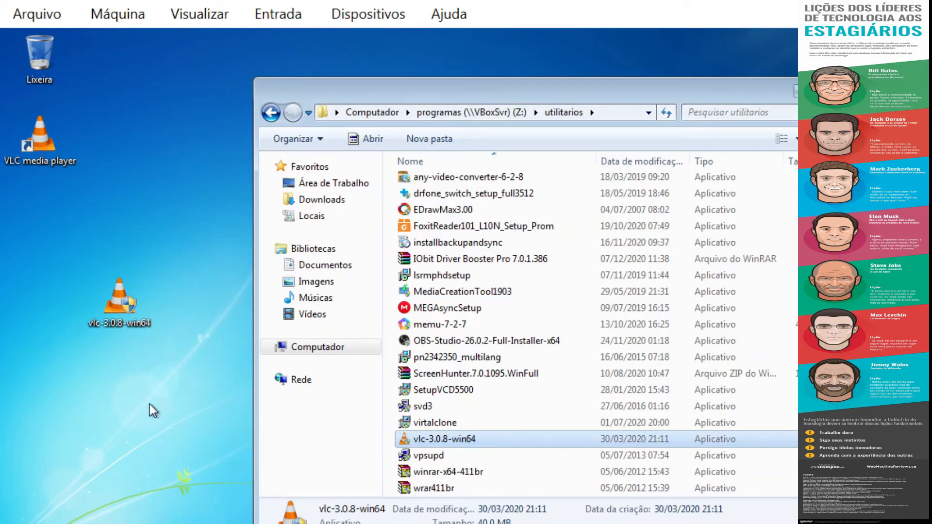
left_click(208, 140)
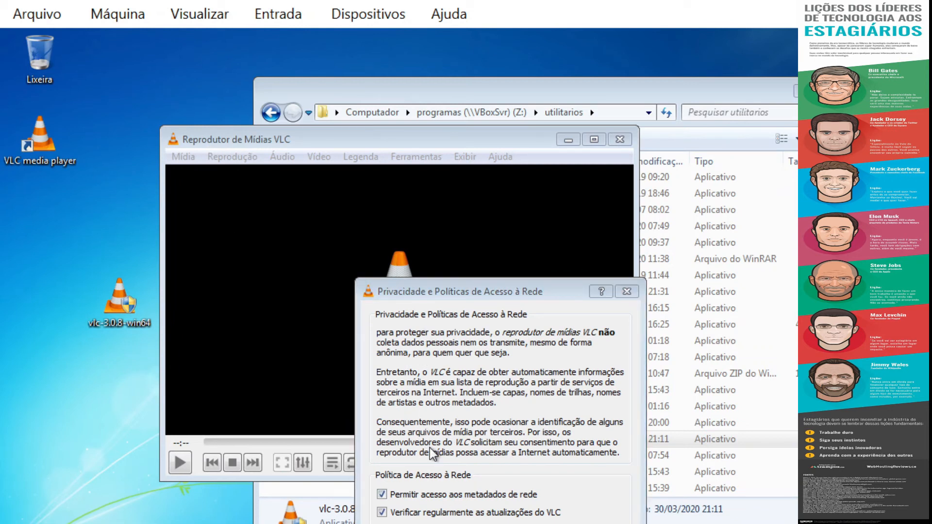
left_click(602, 523)
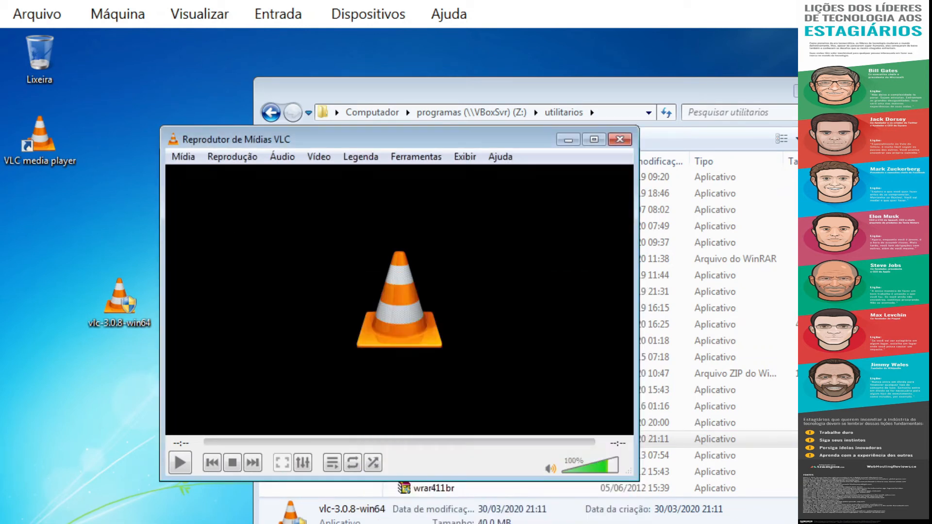
Step: Close VLC and permanently delete the desktop vlc-3.0.8-win64 installer
left_click(620, 141)
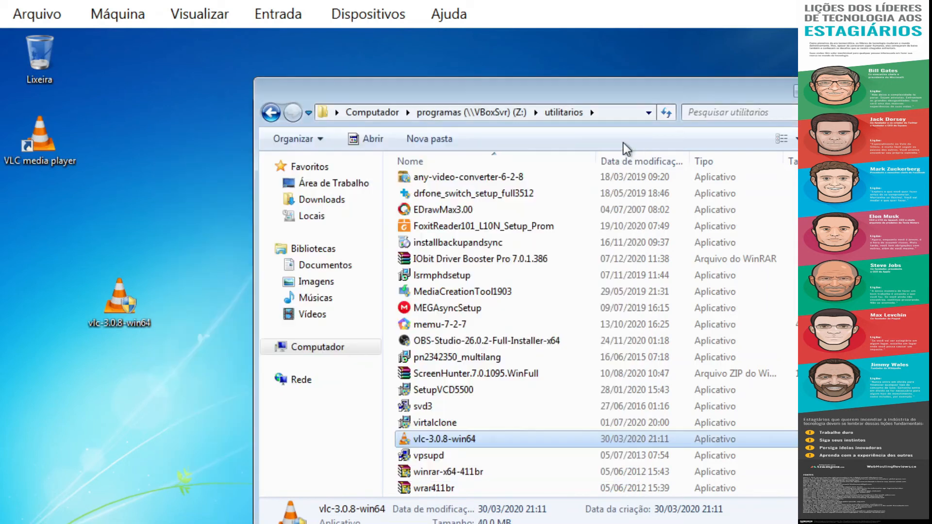
left_click(95, 315)
key("shift+Delete")
key("Return")
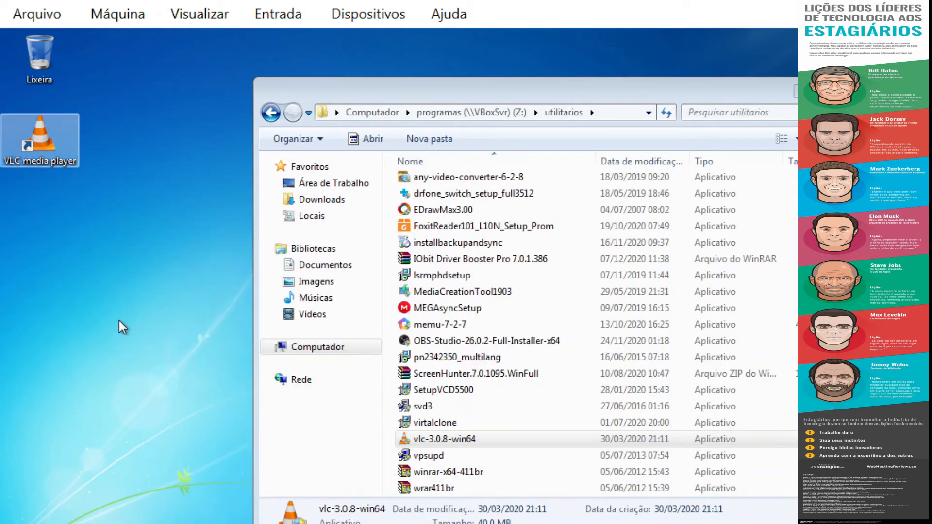
left_click(119, 320)
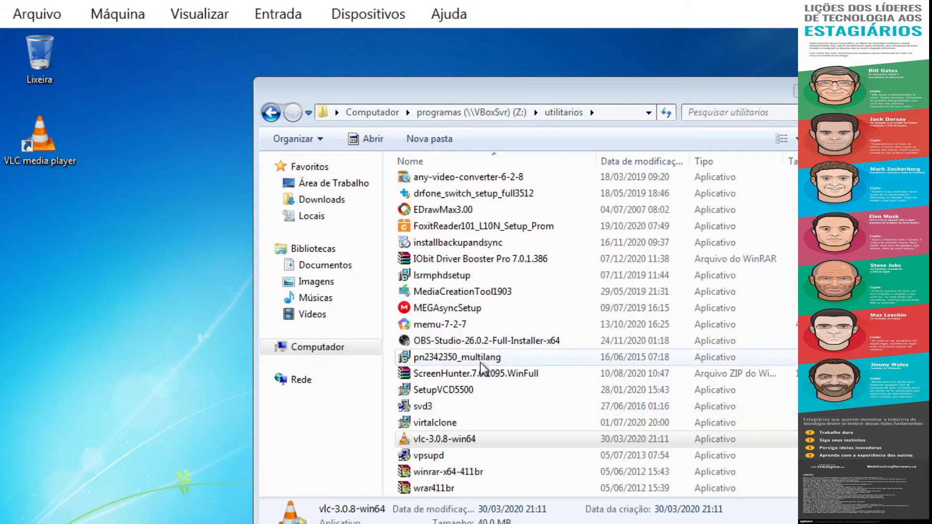
Step: Copy the IObit Driver Booster Pro 7.0.1.386 folder from the share onto the desktop
left_click_drag(510, 96, 369, 92)
left_click(393, 271)
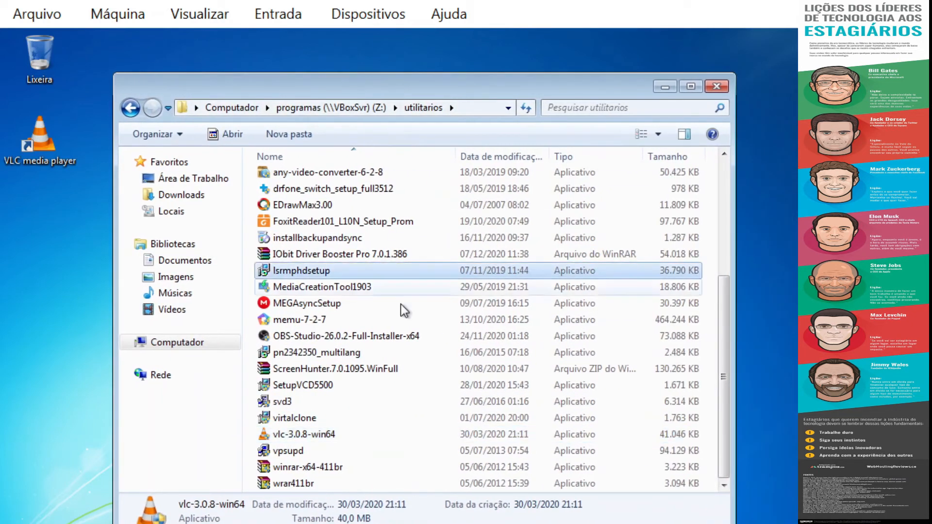
scroll(398, 352, "up", 4)
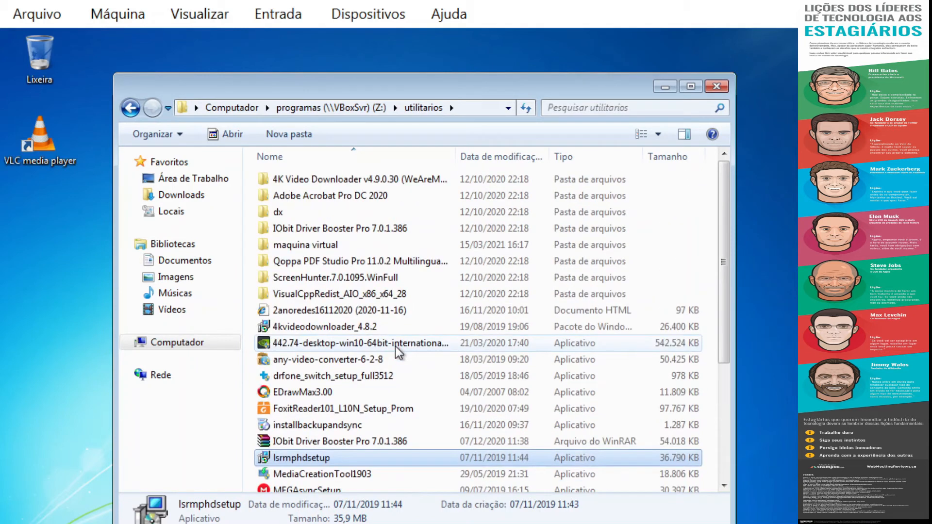
left_click(337, 237)
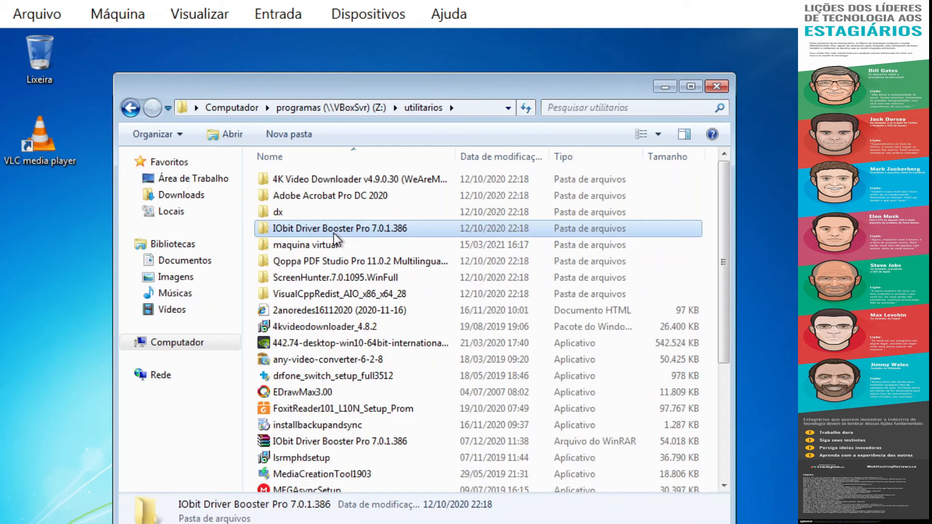
left_click_drag(367, 234, 66, 289)
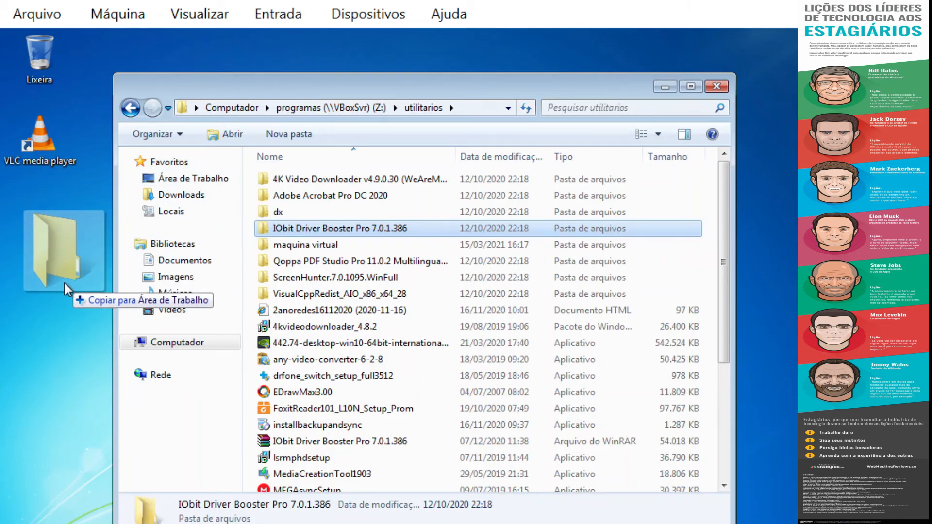
left_click_drag(67, 291, 67, 289)
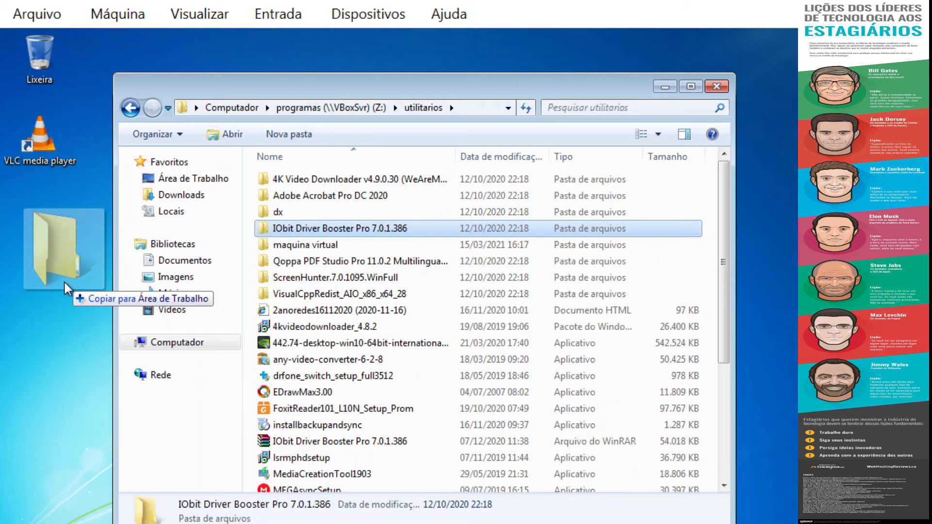
left_click_drag(65, 282, 68, 288)
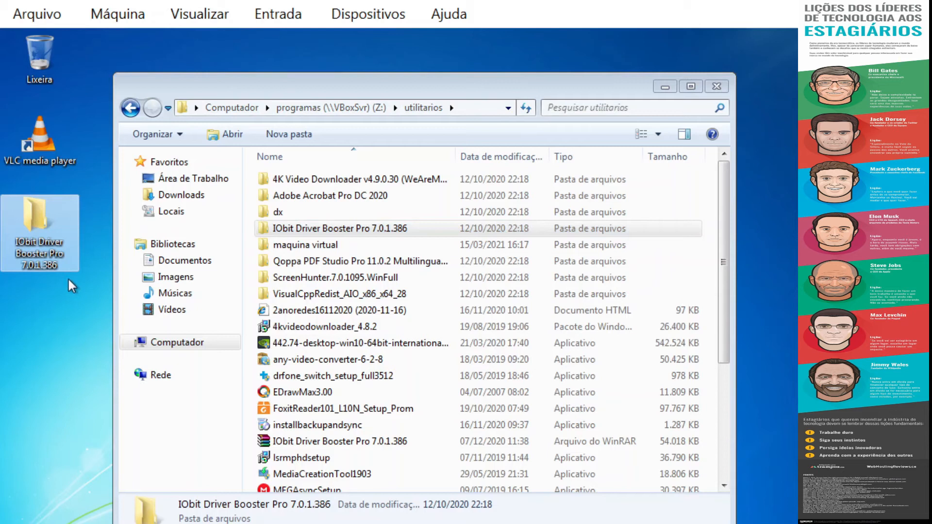
left_click_drag(319, 97, 388, 91)
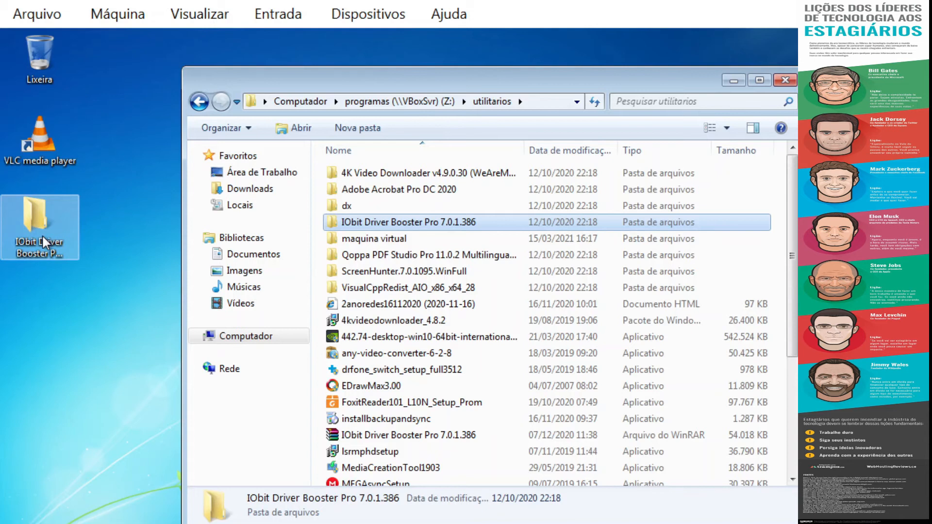
Step: Open the desktop IObit folder and its inner 7.0.1.386 folder, then run driver_booster_setup
left_click(39, 207)
double_click(53, 235)
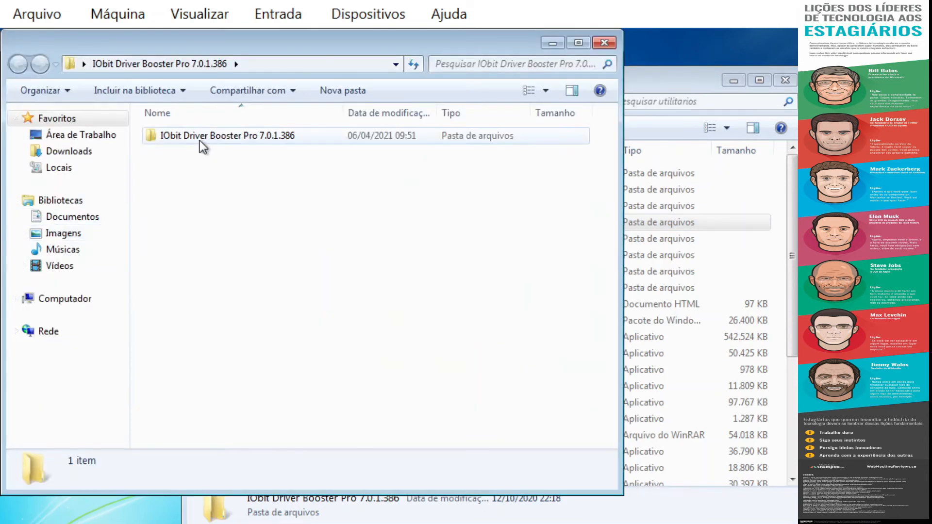
double_click(200, 140)
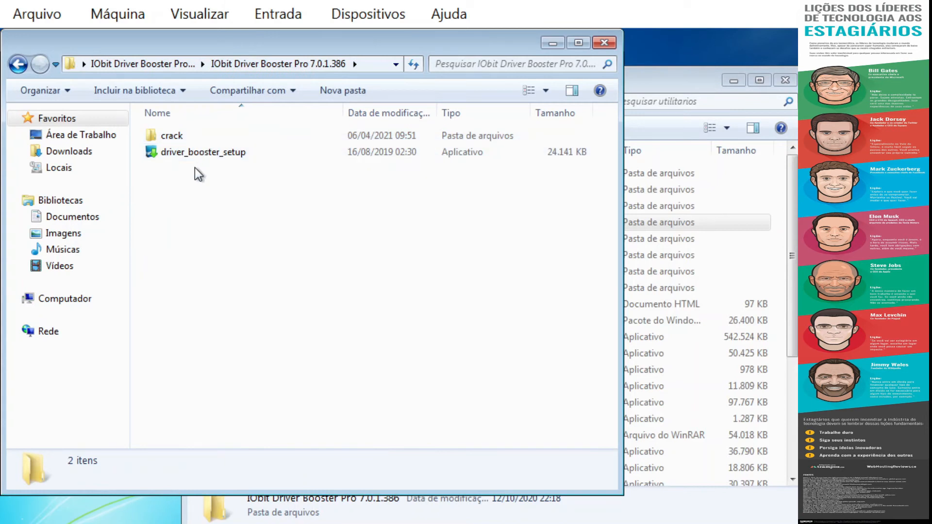
left_click(188, 141)
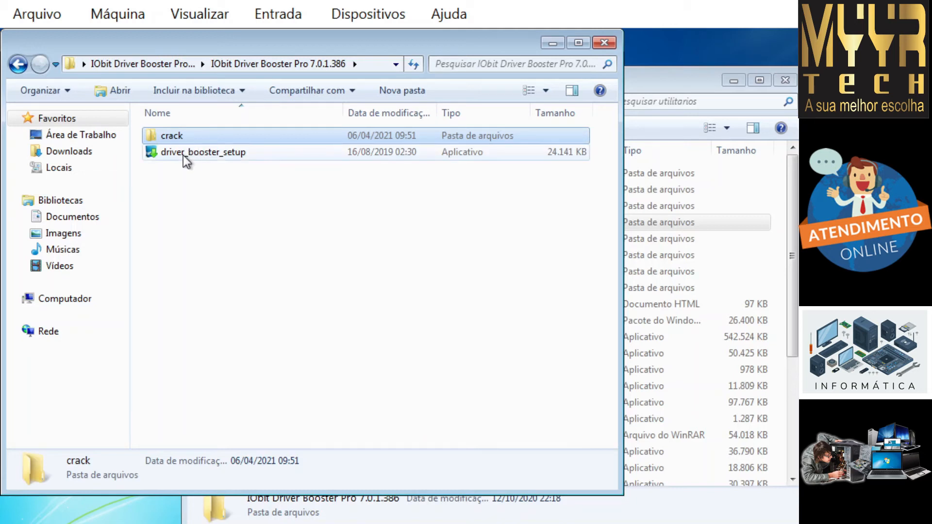
mouse_move(183, 155)
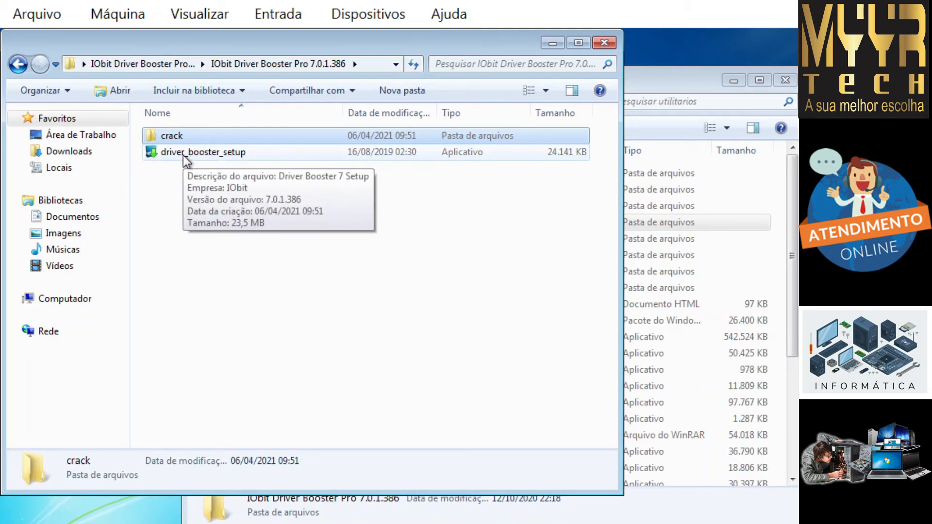
double_click(183, 155)
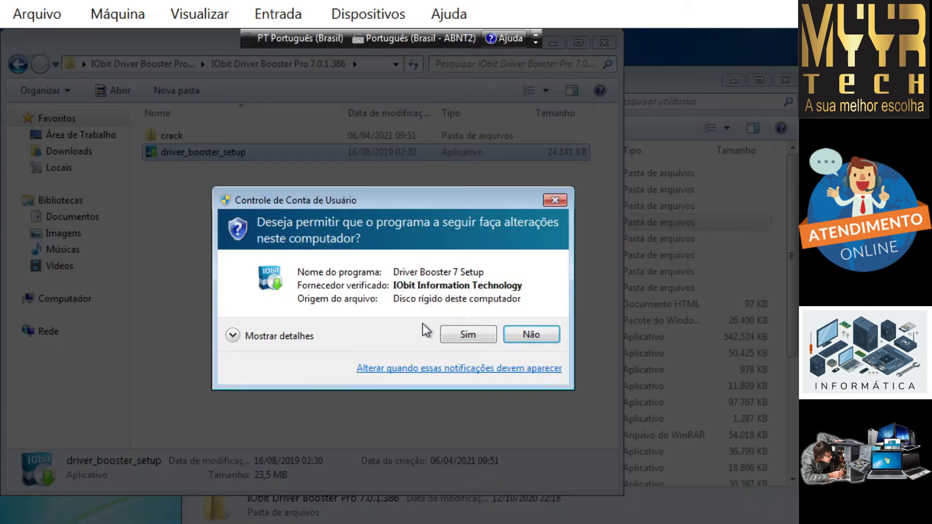
Step: Approve and install Driver Booster 7, decline the IObit newsletter, and close the finished installer
left_click(462, 334)
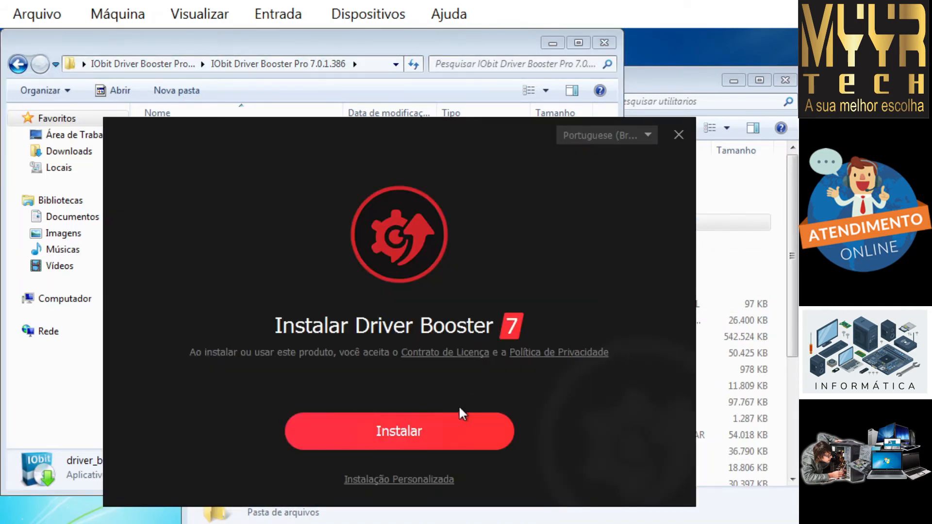
left_click(423, 431)
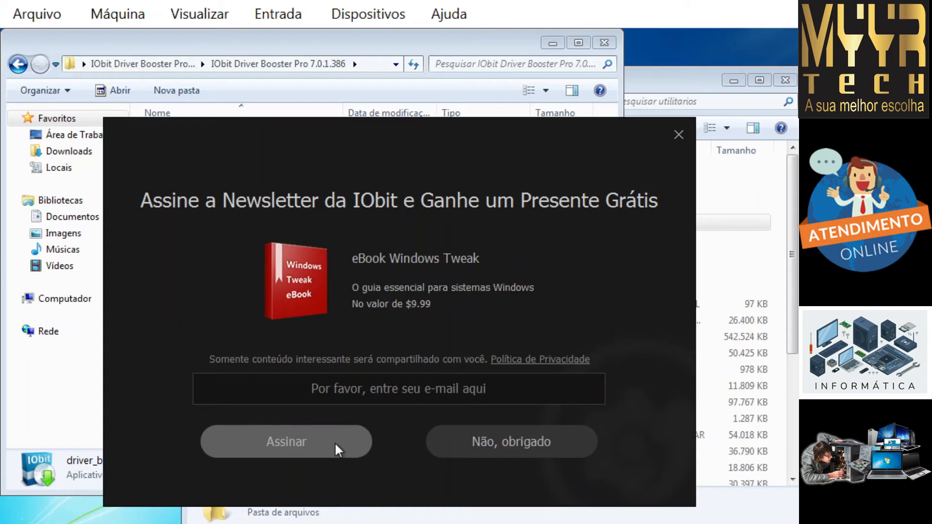
left_click(466, 451)
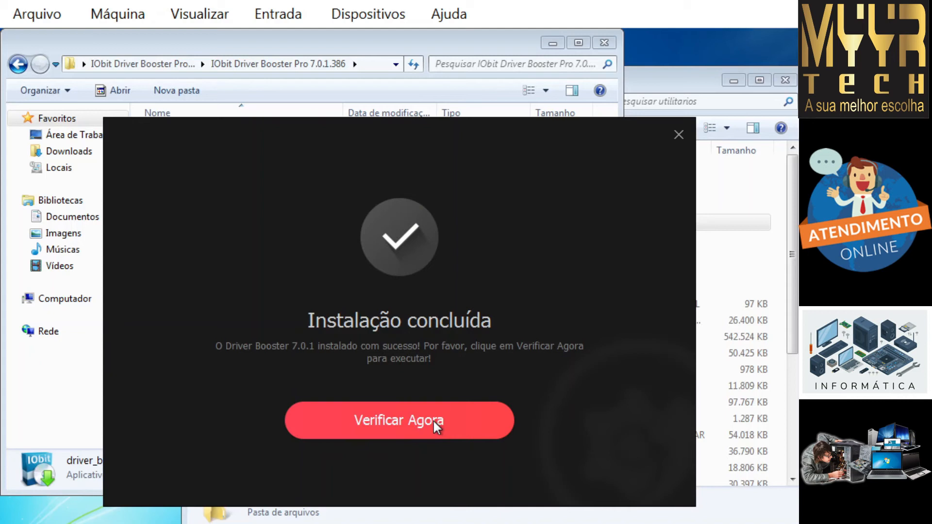
left_click(679, 136)
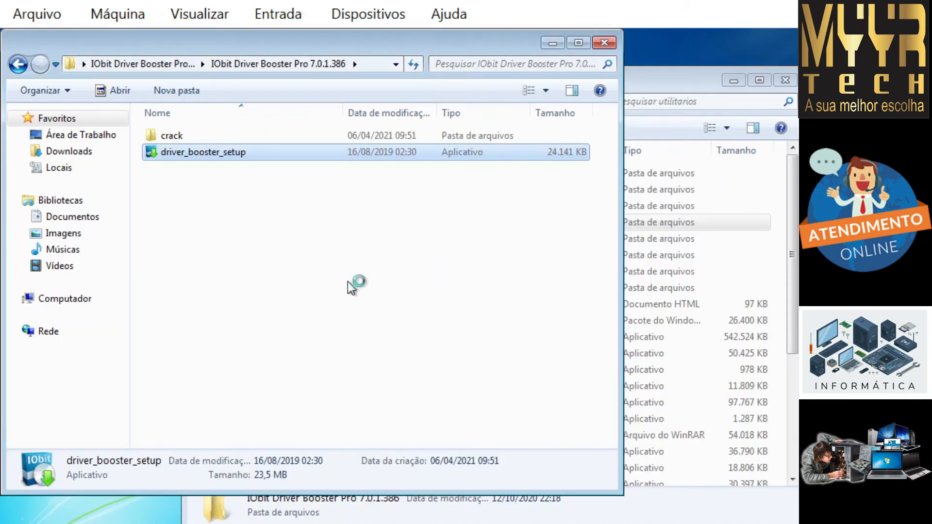
Step: Copy DriverBooster and Register.dll from the crack folder, then switch to the Computador drive list
double_click(176, 136)
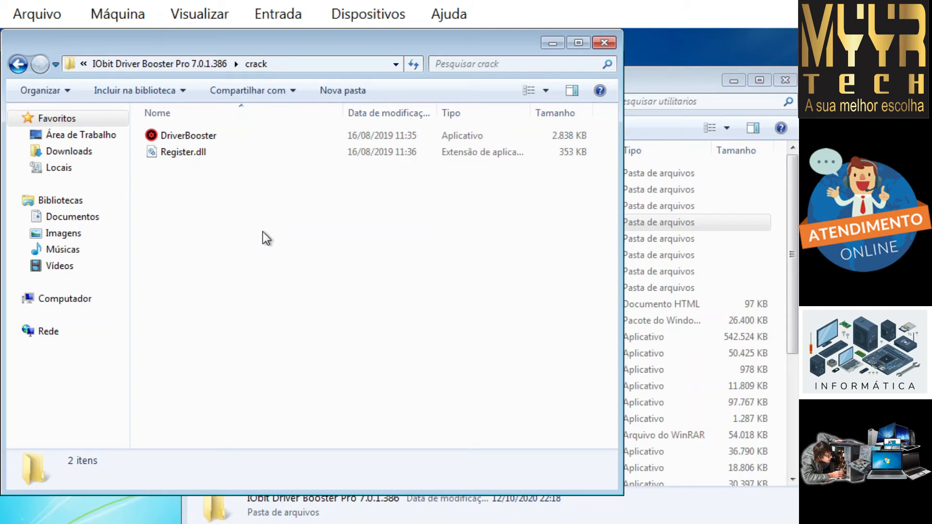
left_click_drag(273, 188, 177, 133)
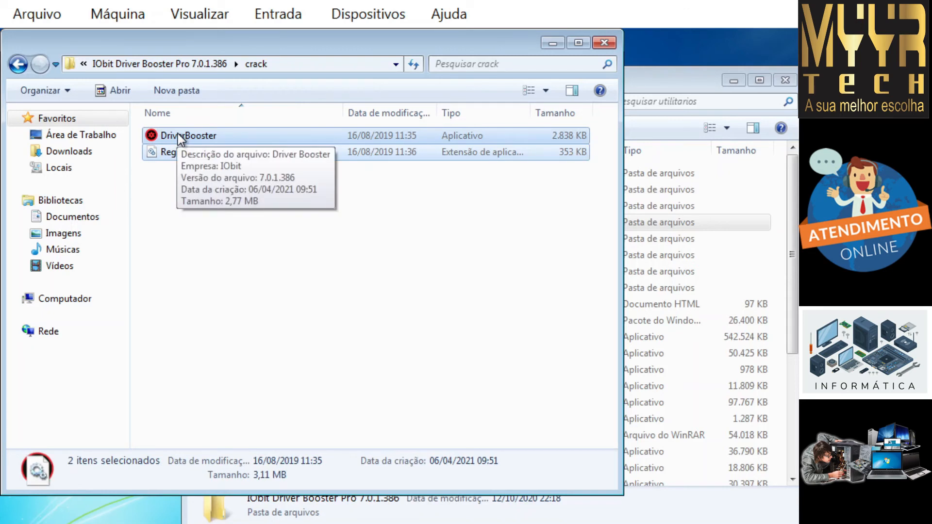
left_click_drag(278, 226, 167, 136)
right_click(188, 137)
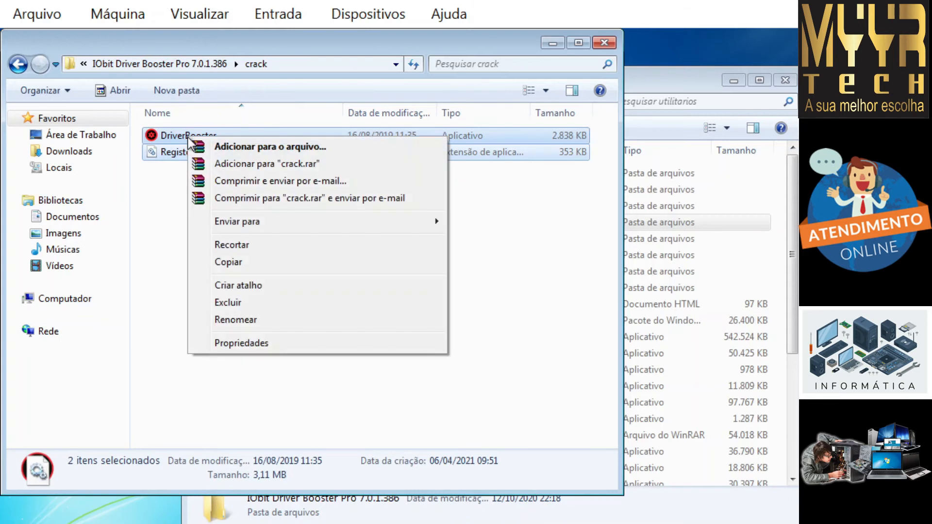
left_click(228, 262)
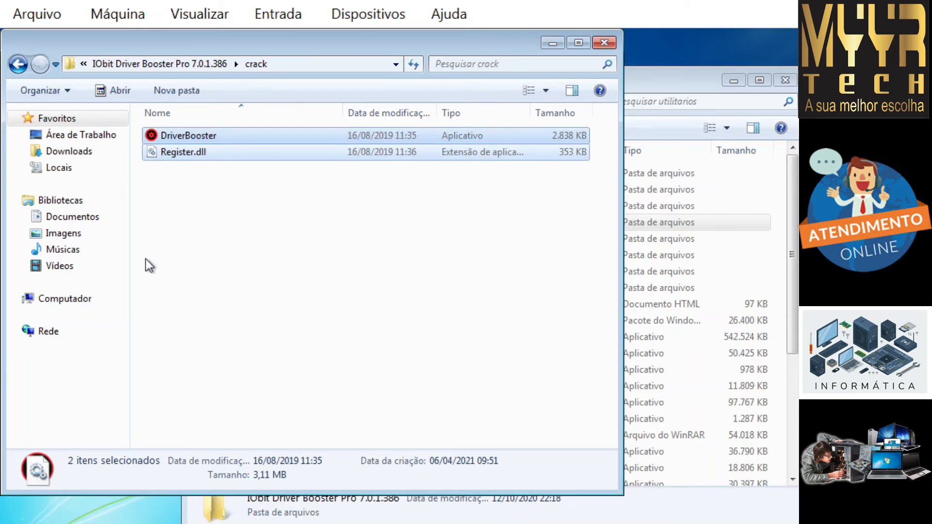
left_click(95, 299)
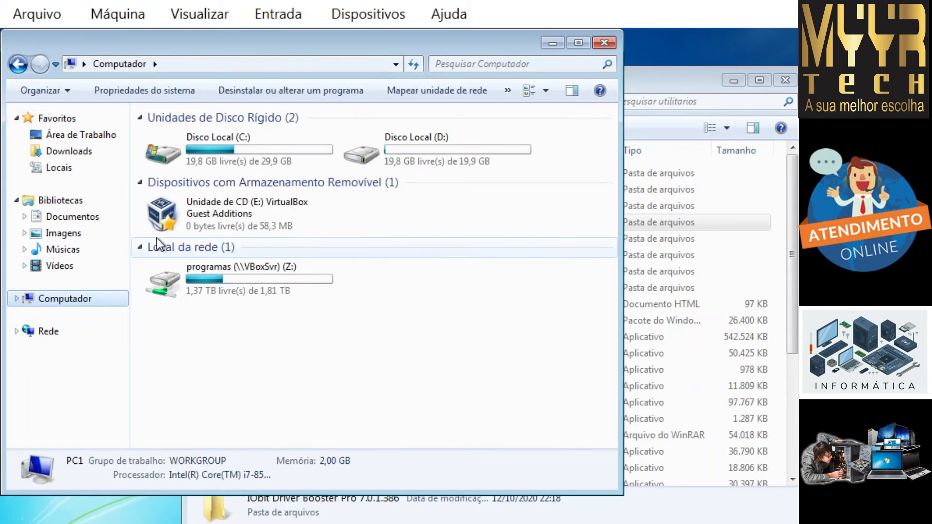
Step: Paste the crack files into C:\Arquivos de Programas (x86)\IObit\Driver Booster
left_click(232, 148)
double_click(232, 147)
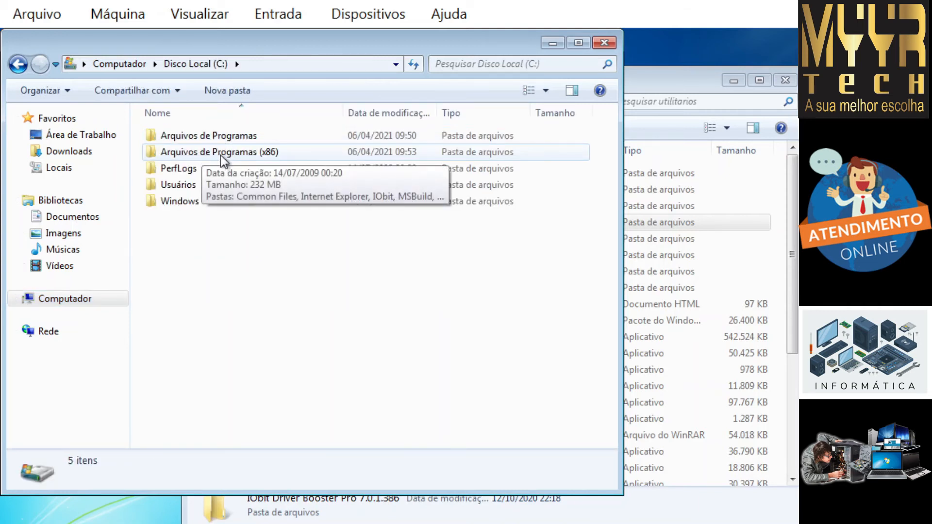
double_click(246, 154)
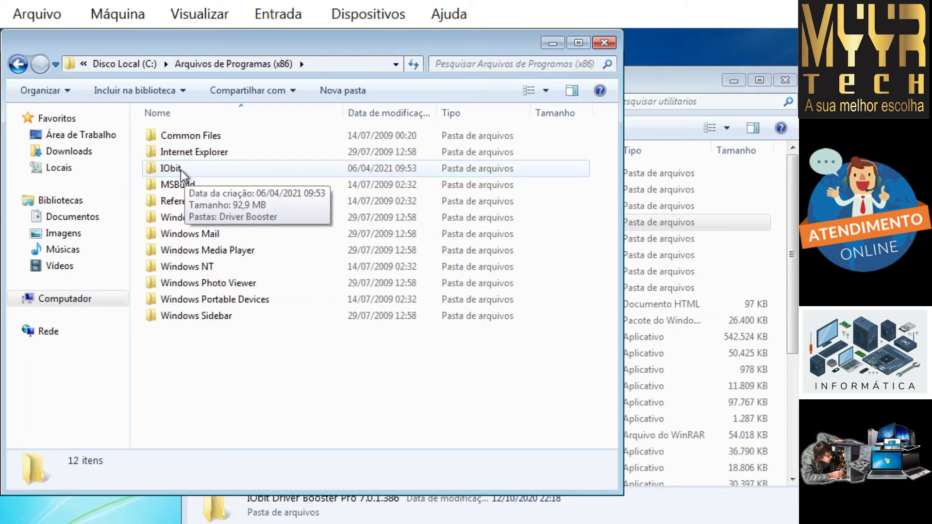
double_click(188, 168)
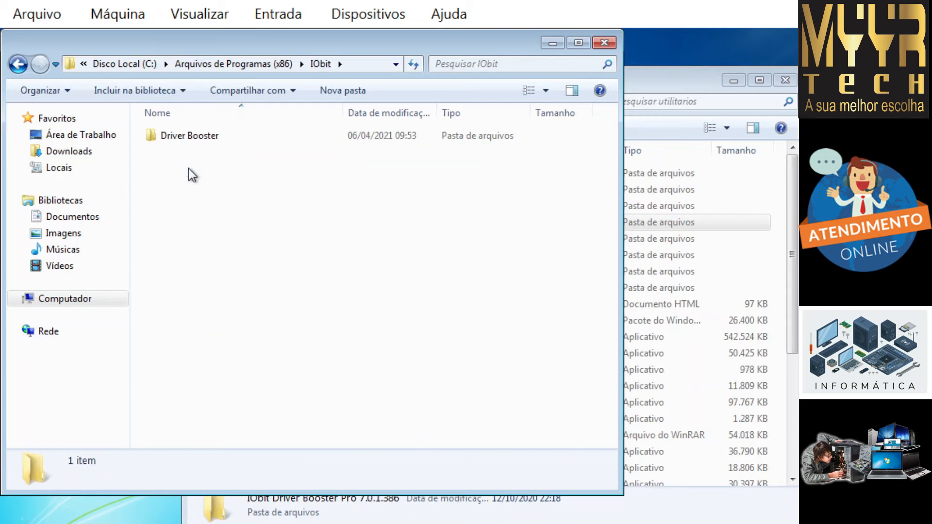
double_click(193, 137)
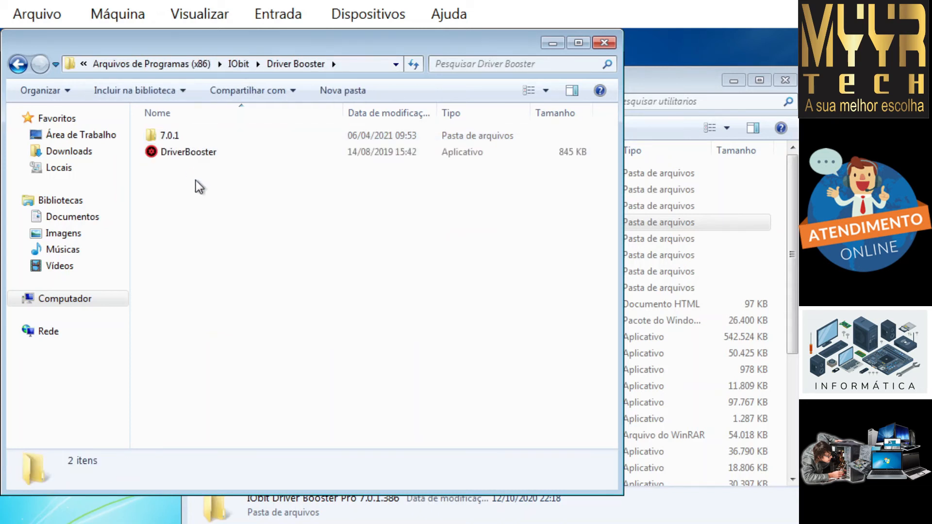
right_click(215, 246)
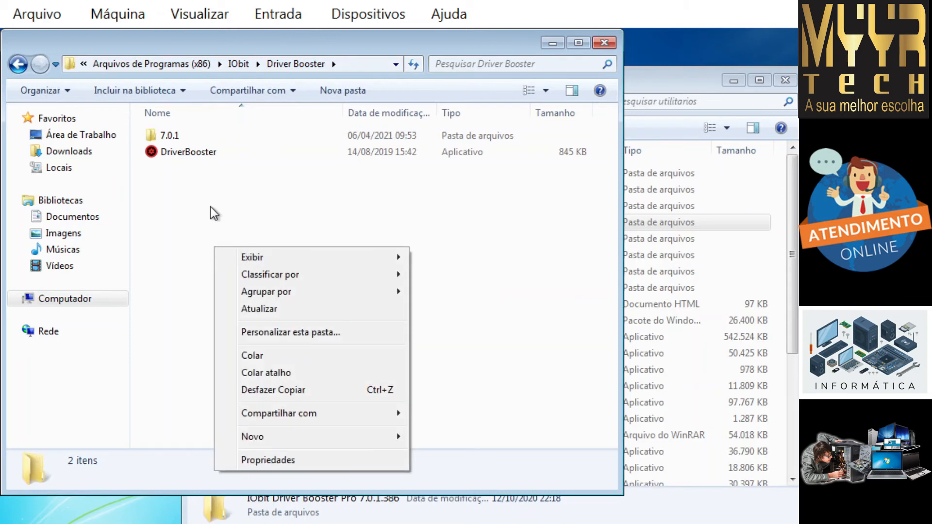
left_click(205, 198)
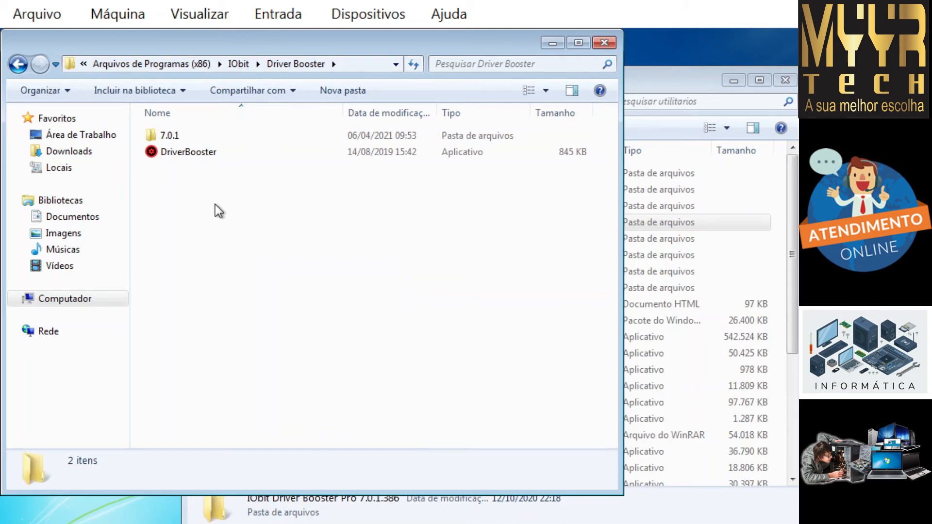
right_click(214, 205)
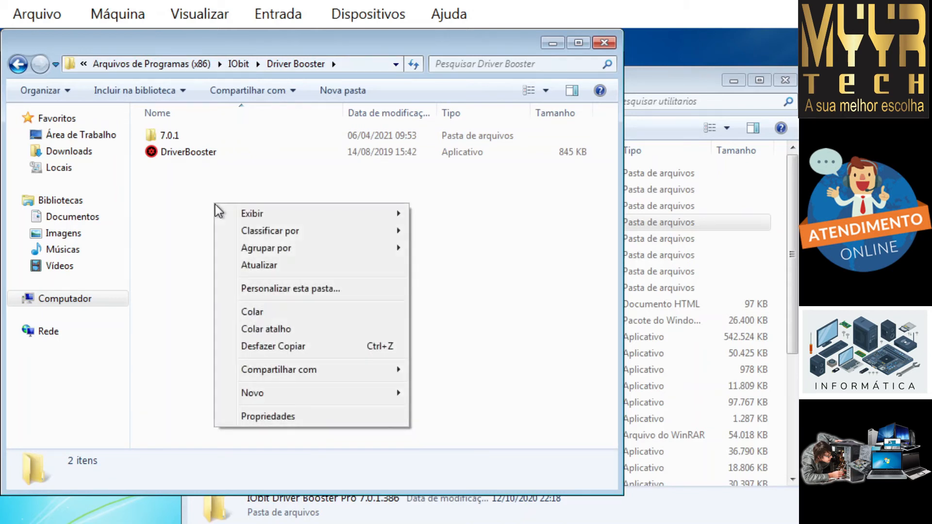
left_click(251, 312)
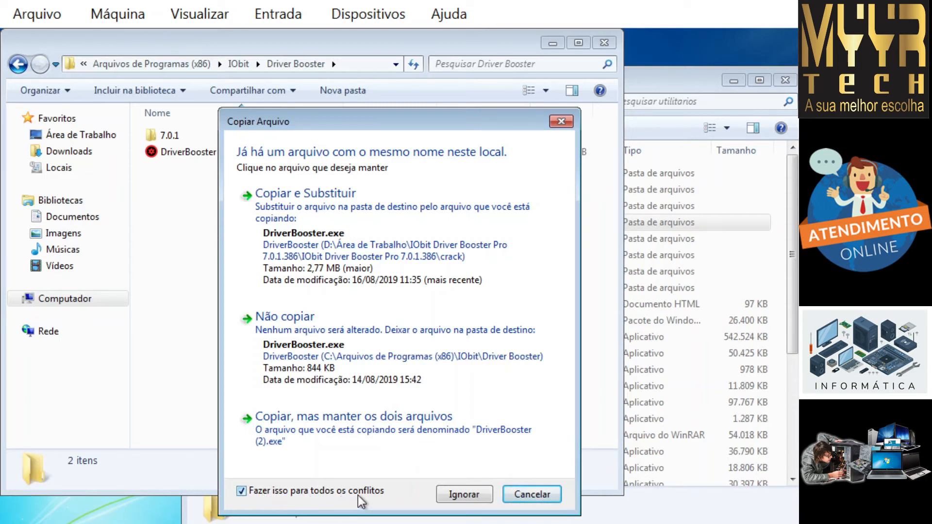
Step: Replace the original DriverBooster with the crack's copy, granting admin permission, then reselect DriverBooster and Register.dll
left_click(308, 230)
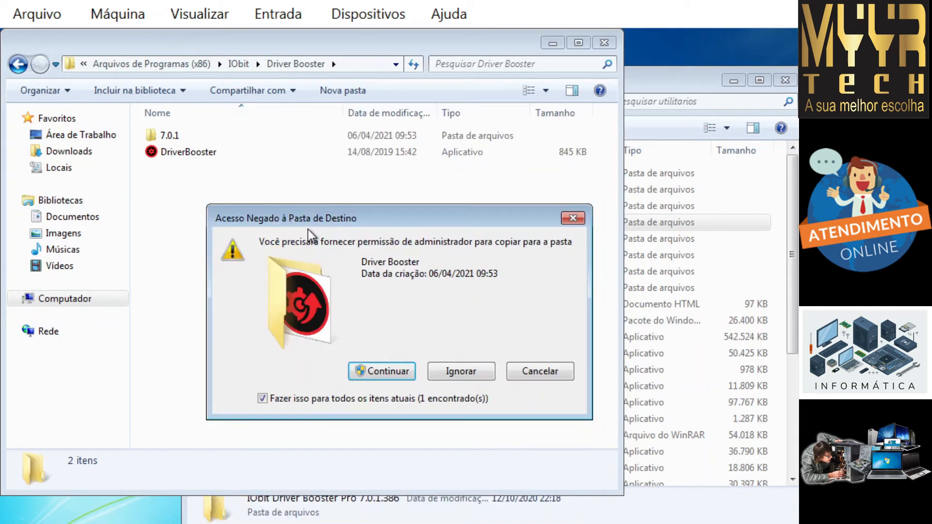
left_click(388, 366)
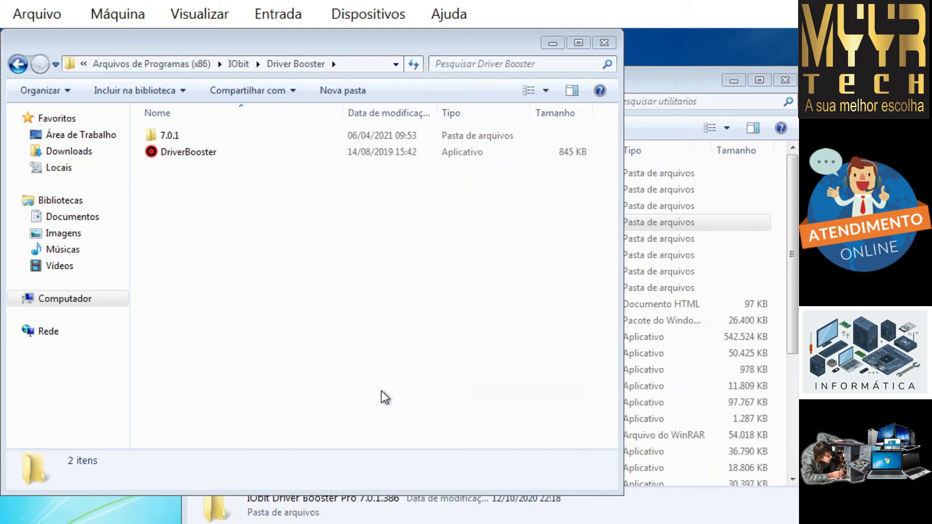
left_click(170, 236)
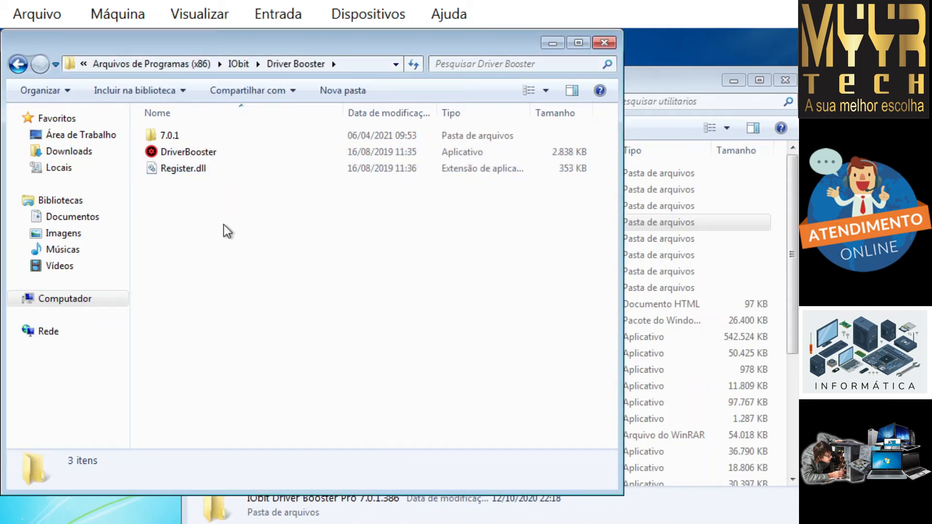
left_click_drag(211, 203, 177, 152)
Step: Copy DriverBooster and Register.dll, then open the 7.0.1 subfolder
right_click(200, 167)
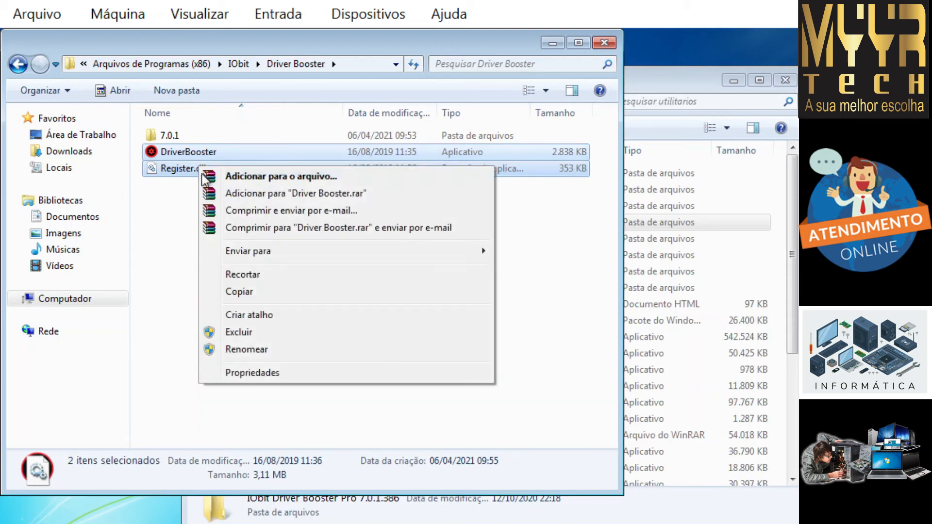
left_click(264, 294)
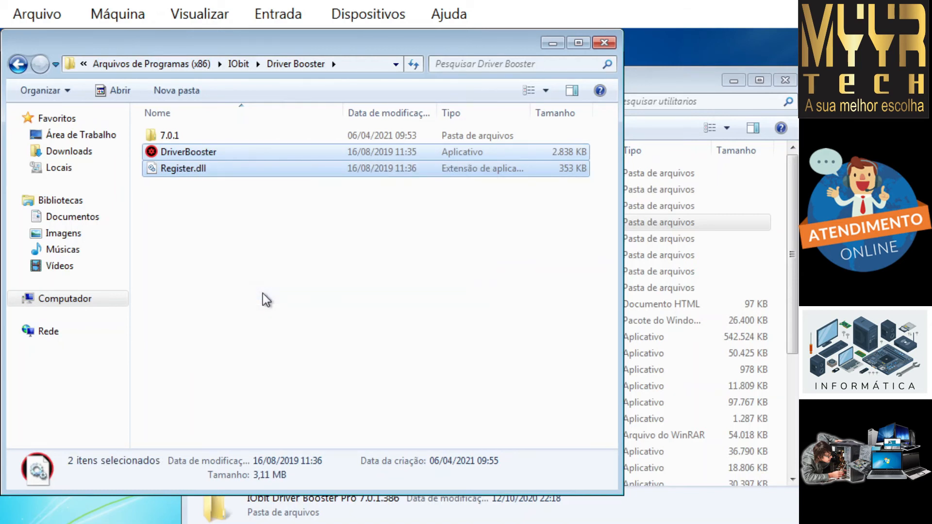
left_click(177, 244)
left_click(176, 136)
double_click(177, 136)
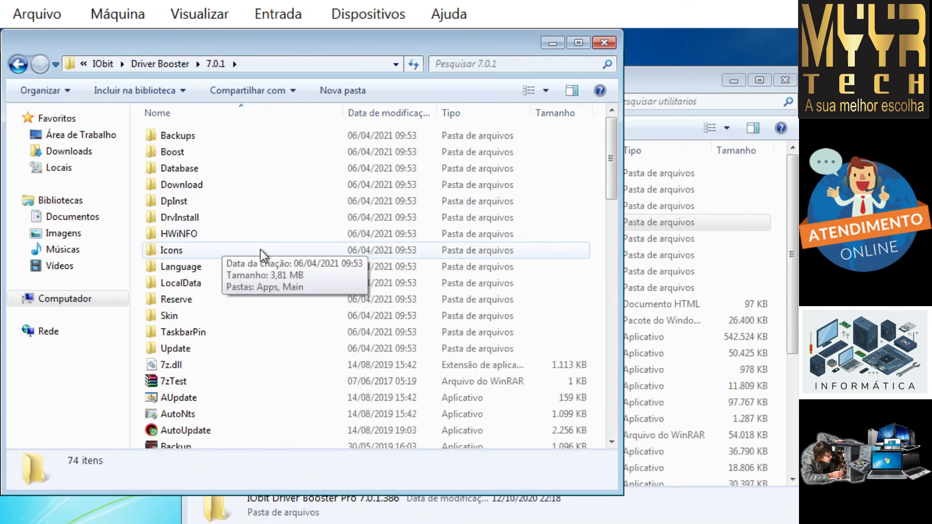
Step: Paste both files into 7.0.1, replacing existing ones with admin permission, and close the window
right_click(301, 400)
left_click(336, 283)
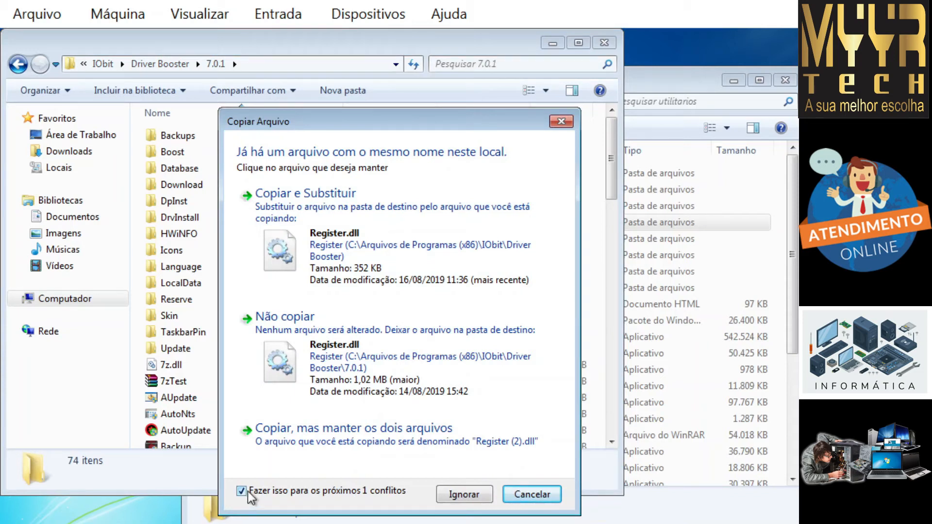
left_click(337, 218)
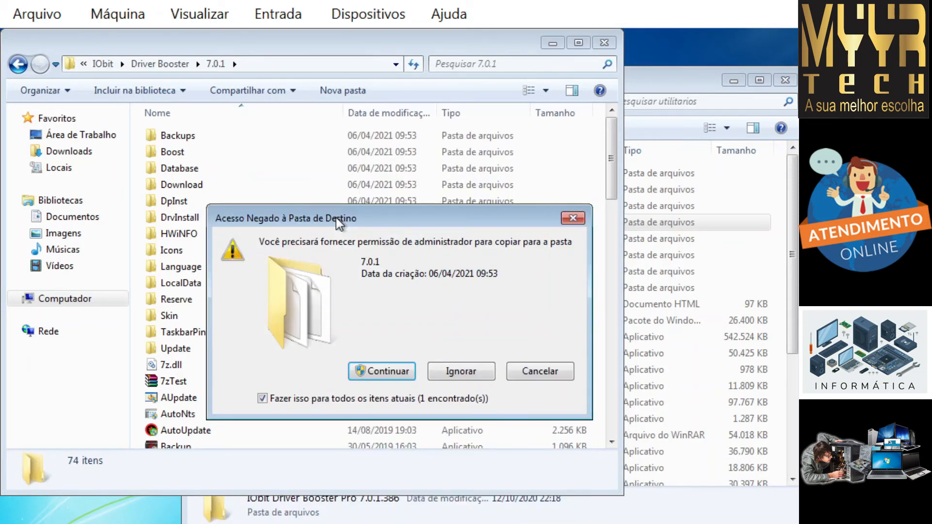
left_click(369, 369)
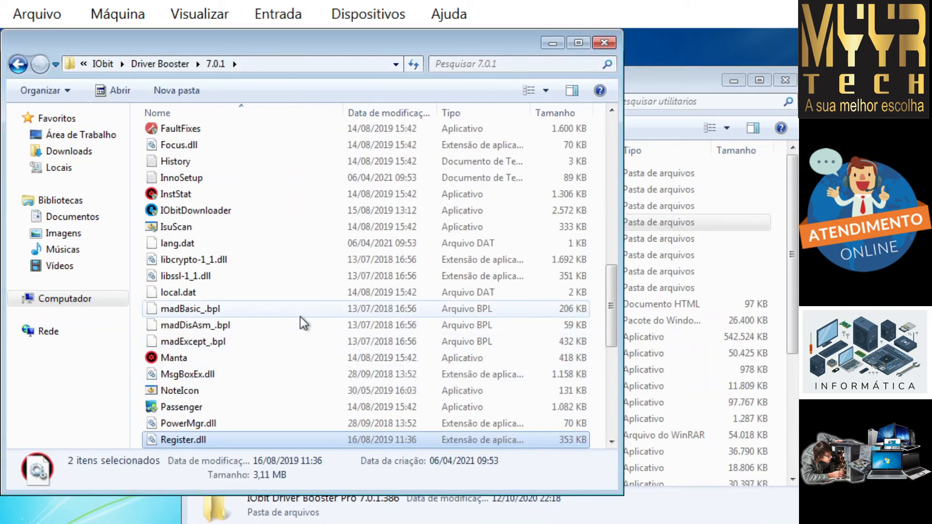
left_click(605, 43)
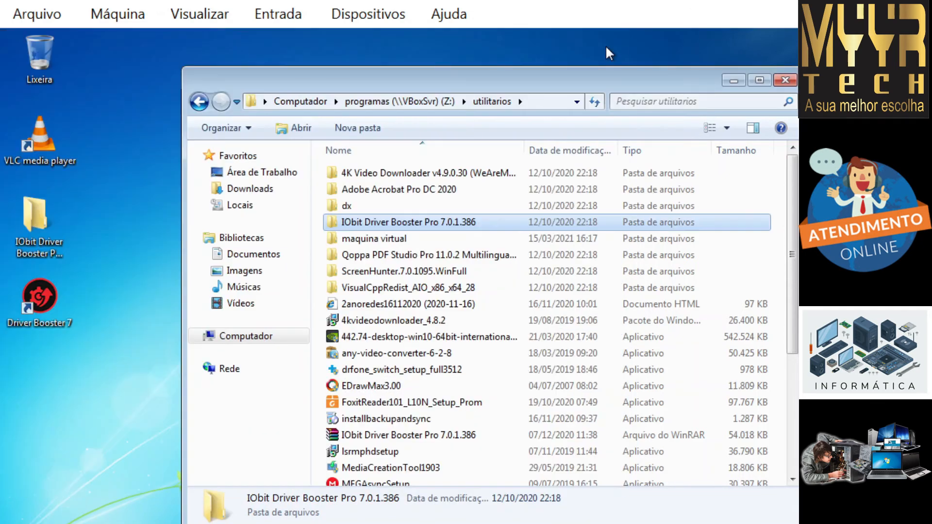
left_click(138, 340)
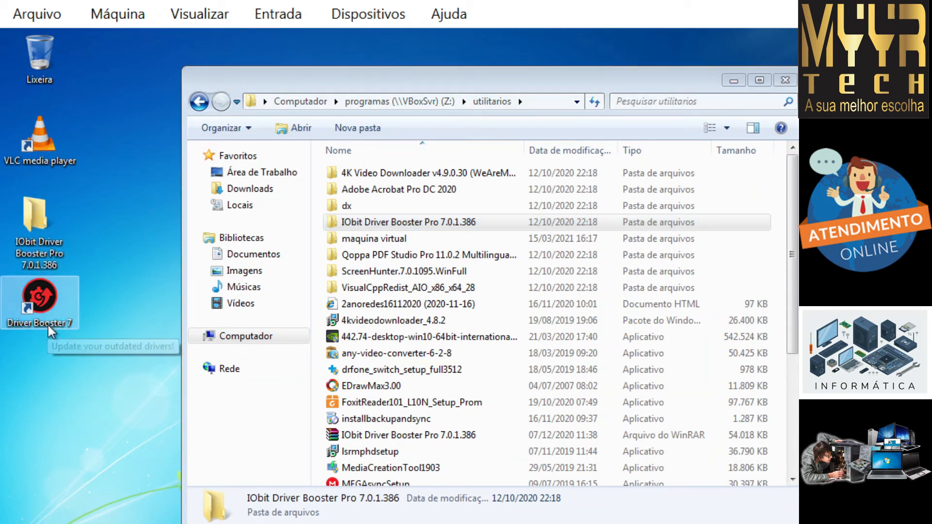
Step: Launch Driver Booster 7 and scan, revealing 6 outdated drivers and 17 missing game components
double_click(43, 308)
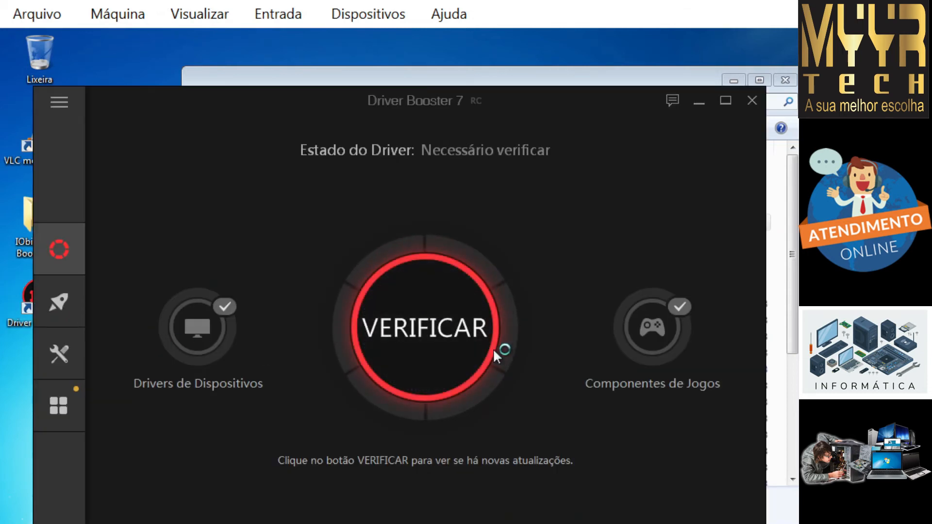
left_click(444, 332)
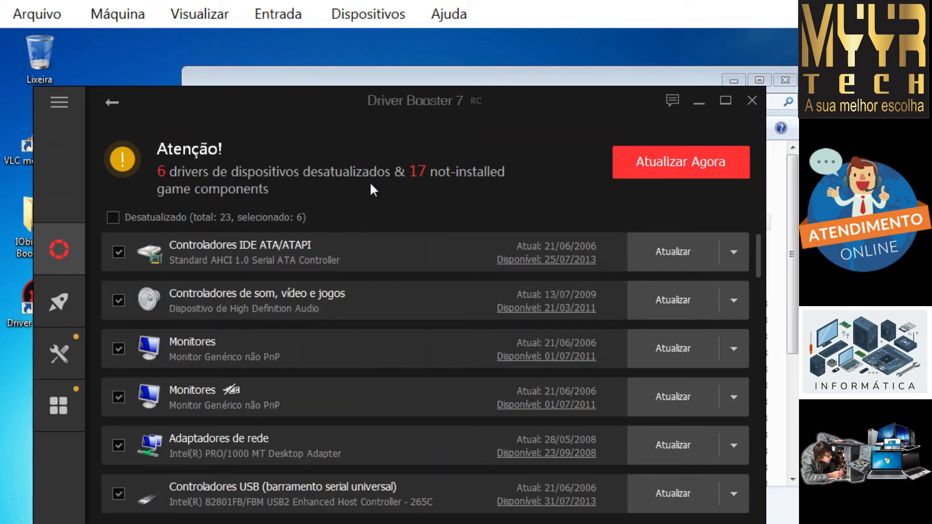
scroll(383, 190, "down", 10)
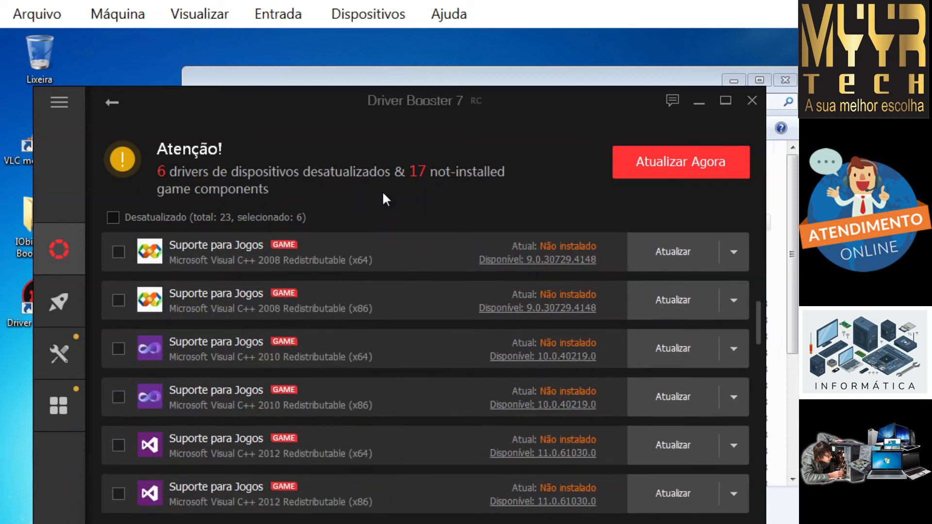
scroll(376, 213, "down", 3)
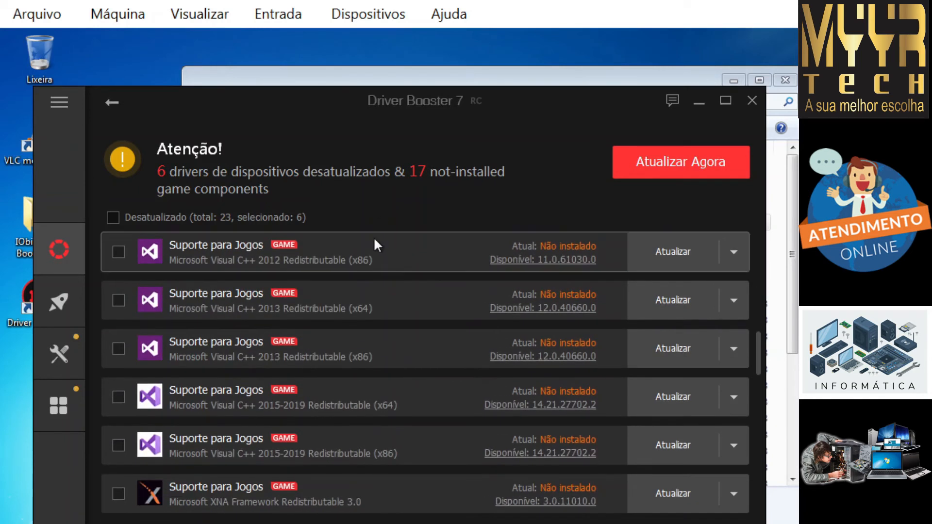
scroll(373, 238, "up", 5)
scroll(373, 237, "up", 10)
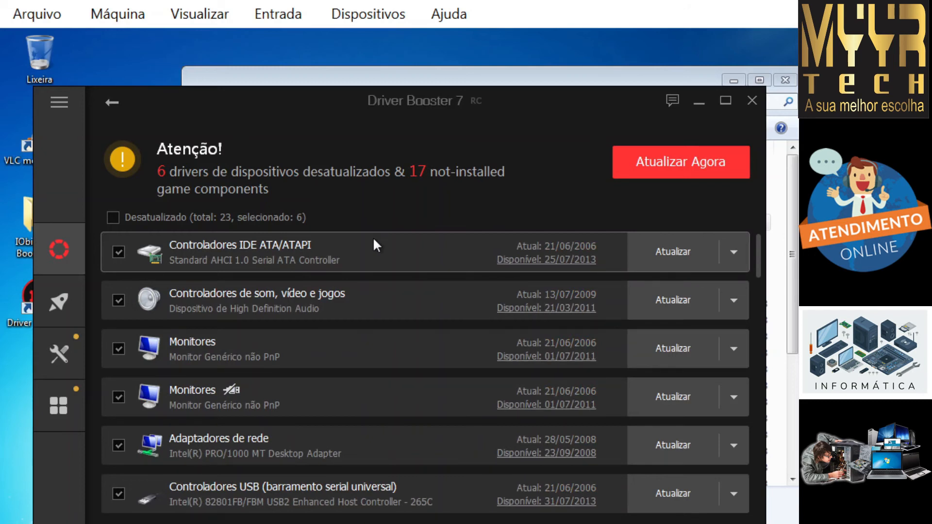
Step: Update the six outdated drivers with Atualizar Agora, then restart Windows with Reiniciar and Sim
left_click(650, 169)
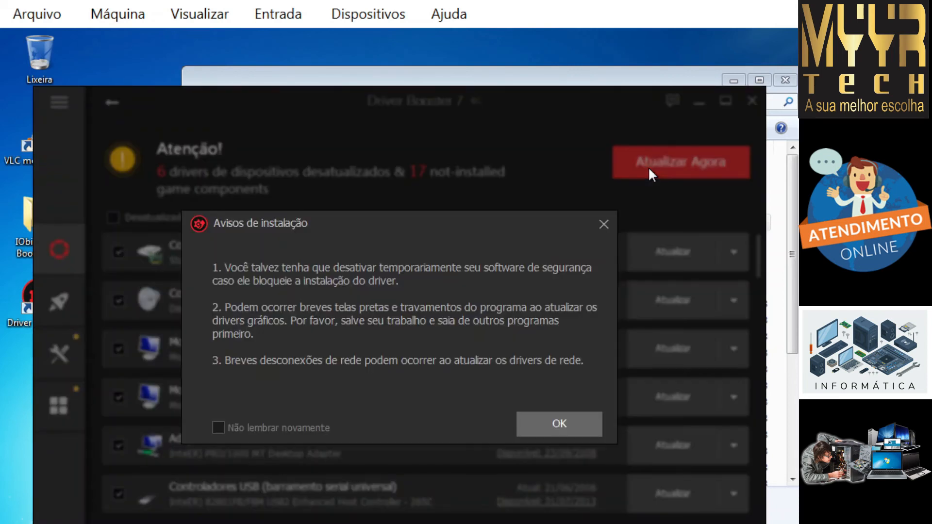
left_click(570, 427)
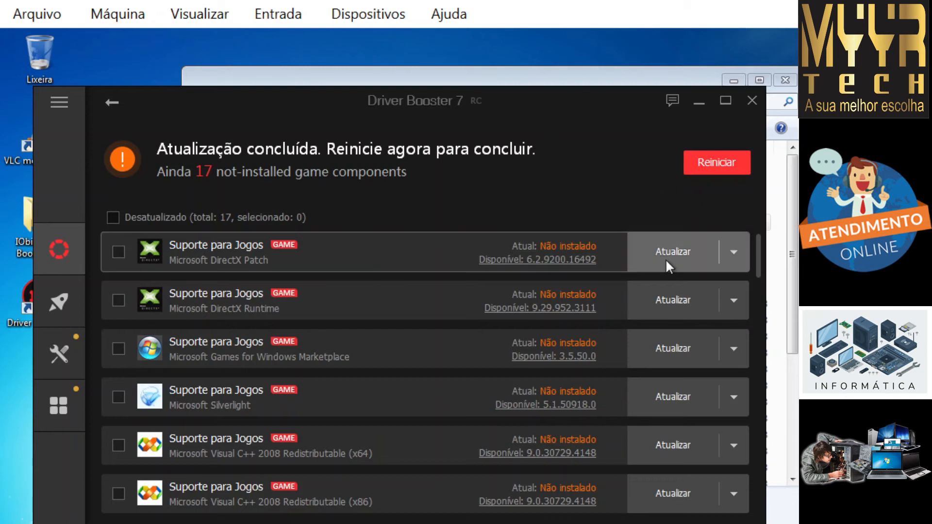
scroll(556, 189, "down", 3)
scroll(556, 188, "up", 3)
scroll(556, 189, "down", 20)
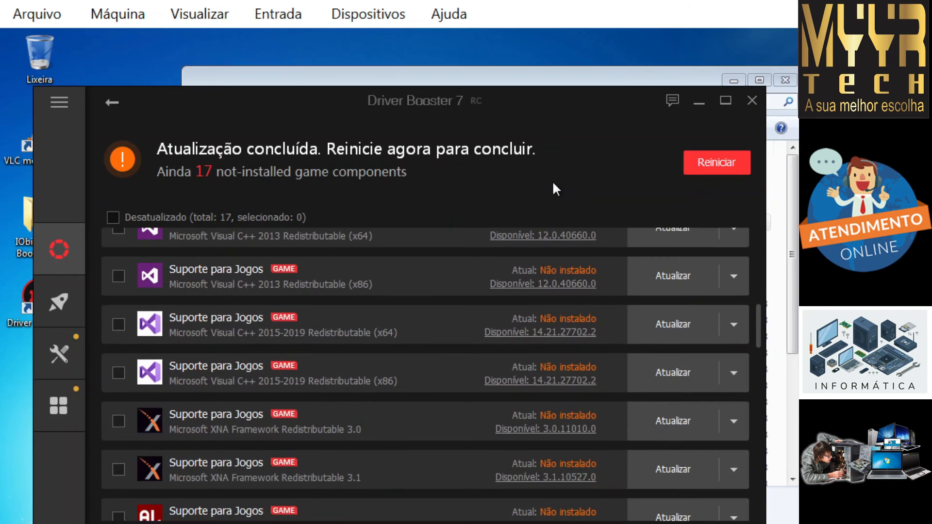
scroll(556, 189, "up", 5)
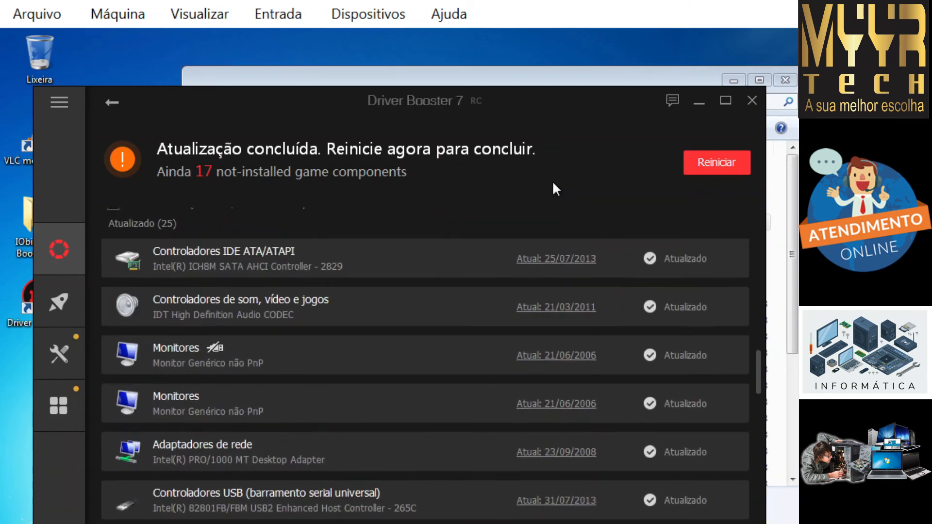
scroll(556, 189, "down", 3)
scroll(553, 184, "up", 3)
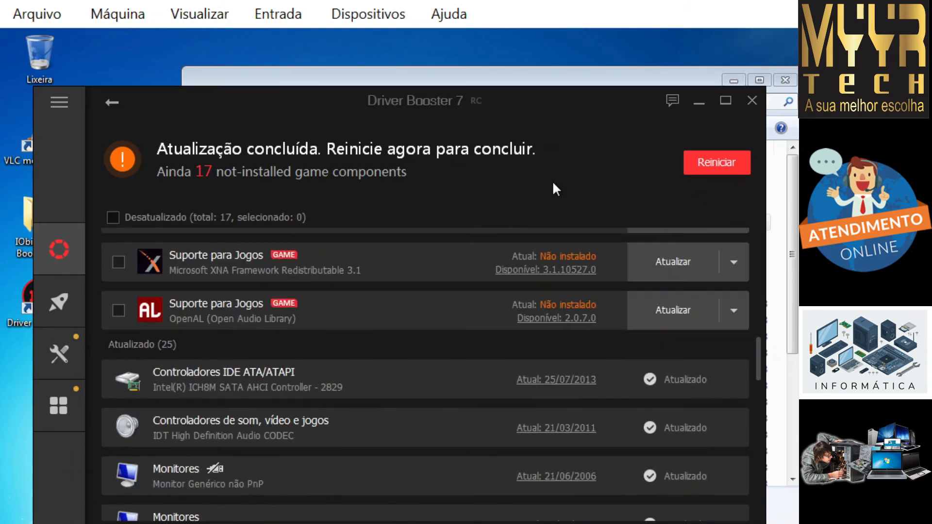
scroll(554, 185, "down", 3)
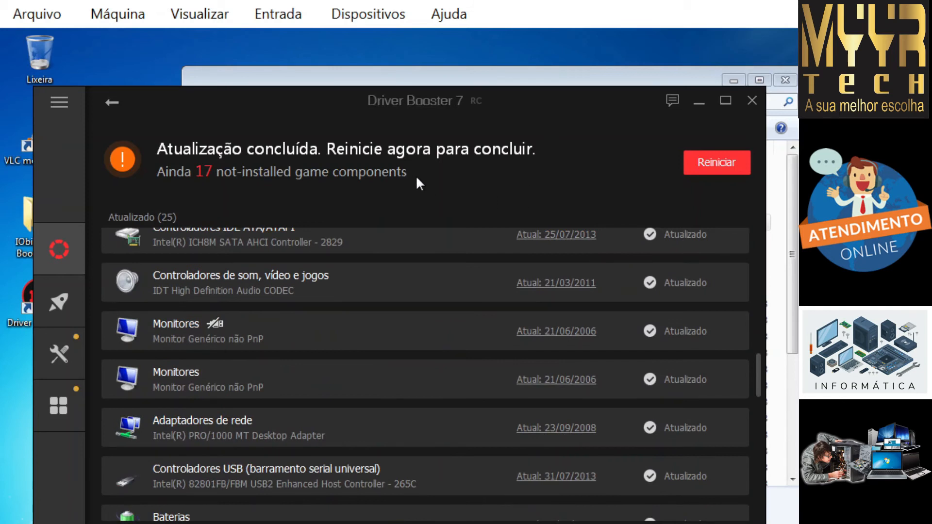
scroll(437, 194, "up", 5)
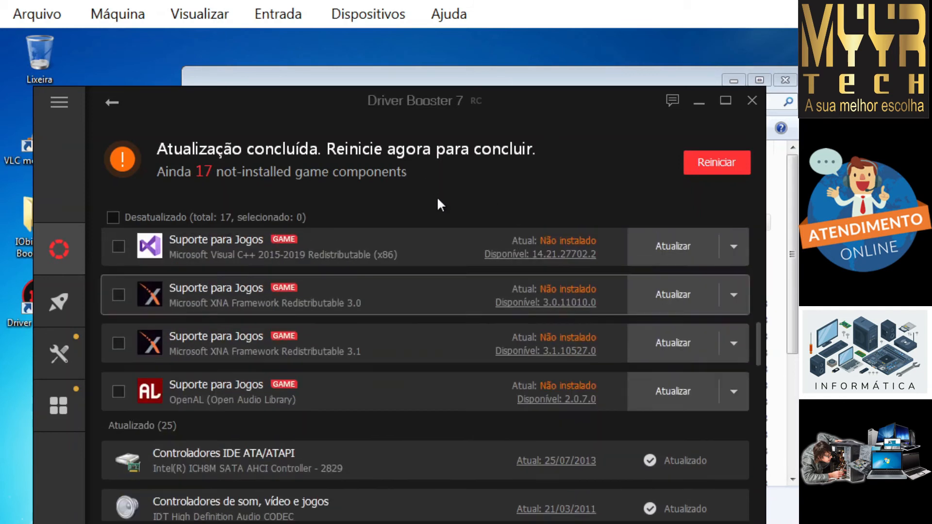
scroll(438, 198, "down", 5)
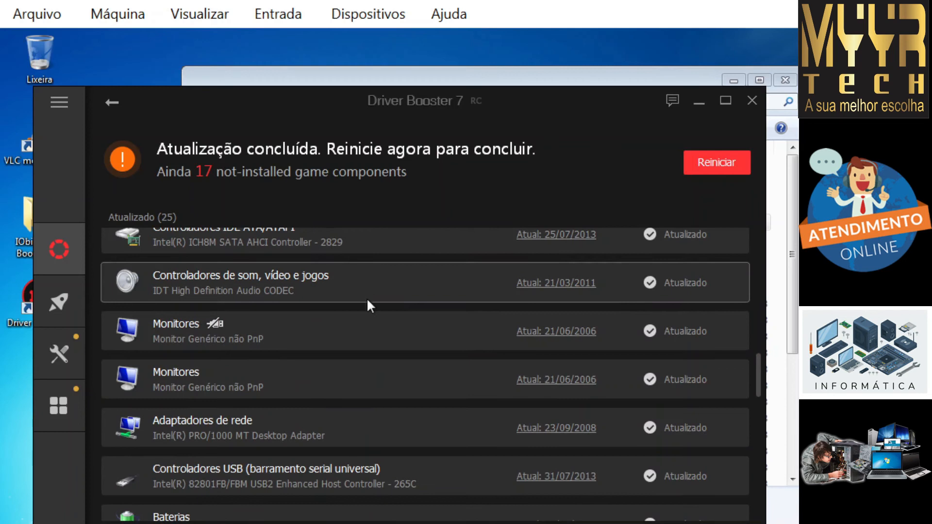
left_click(718, 166)
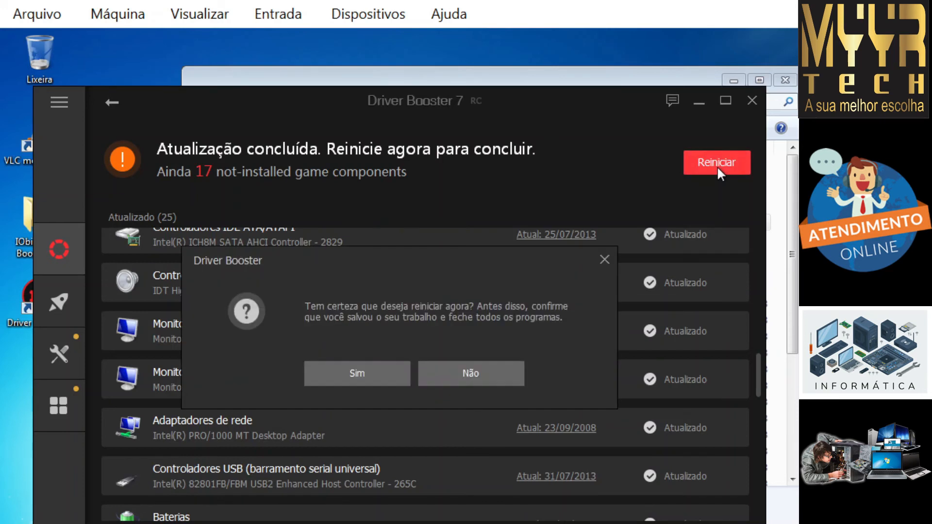
left_click(400, 376)
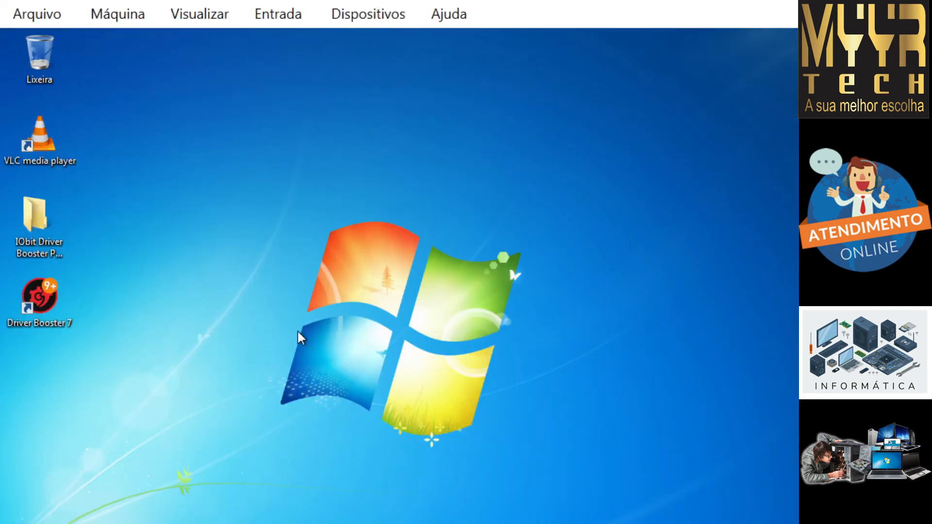
Step: Permanently delete the IObit Driver Booster folder from the desktop
left_click(59, 254)
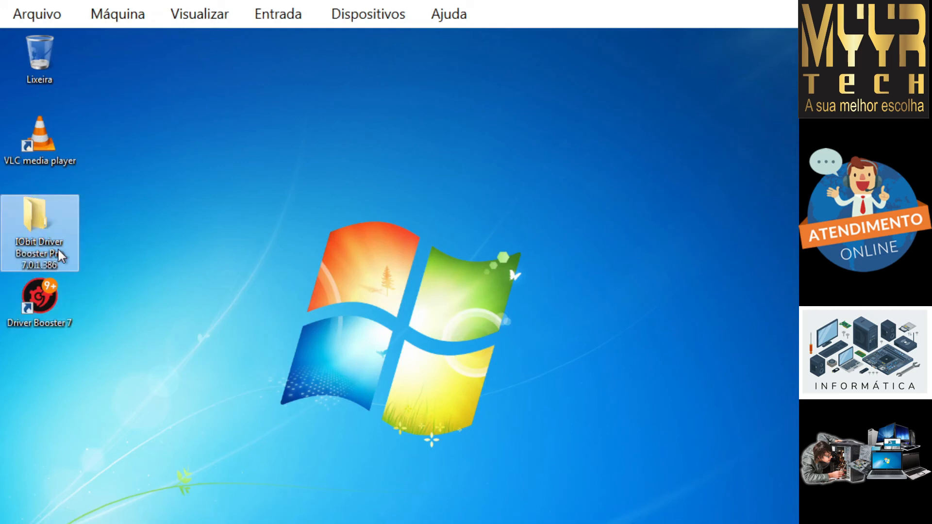
key("shift+Delete")
key("Return")
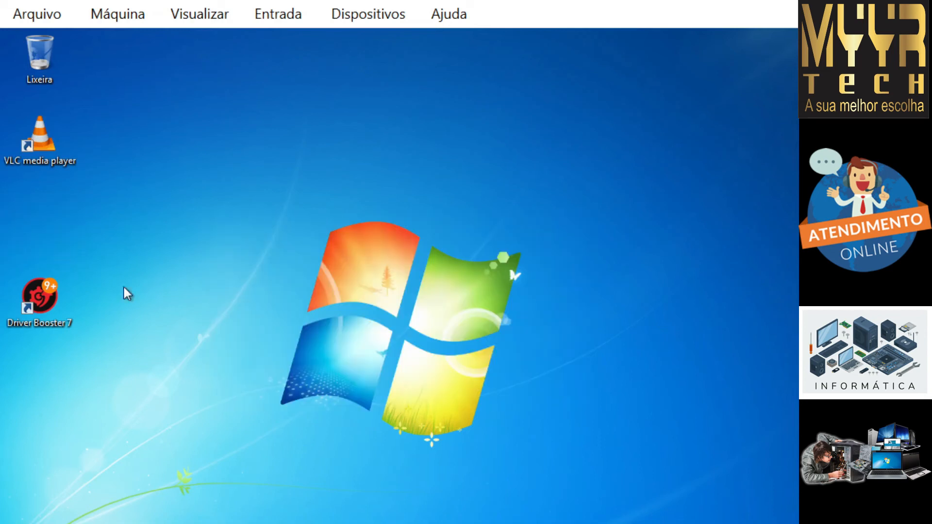
Step: Copy FoxitReader101_L10N_Setup_Prom from programas (Z:) > utilitarios onto the desktop
left_click(119, 523)
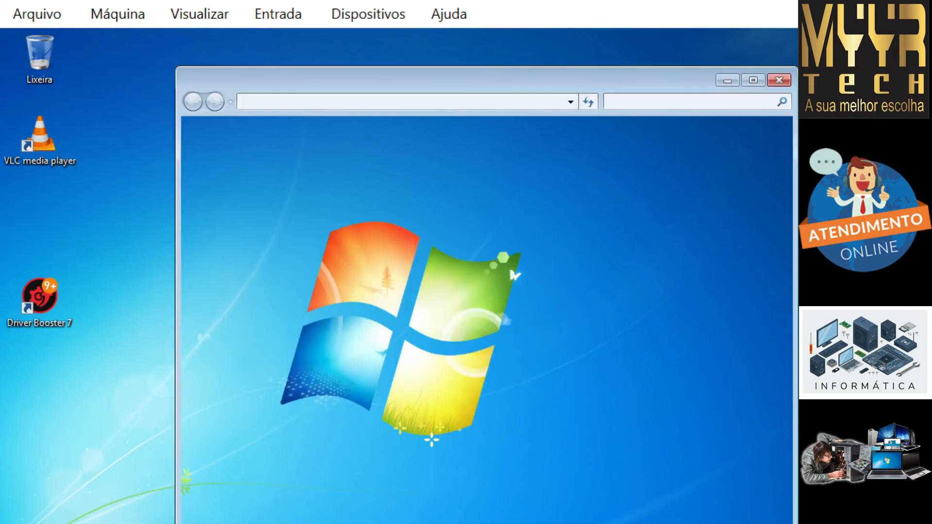
left_click(242, 335)
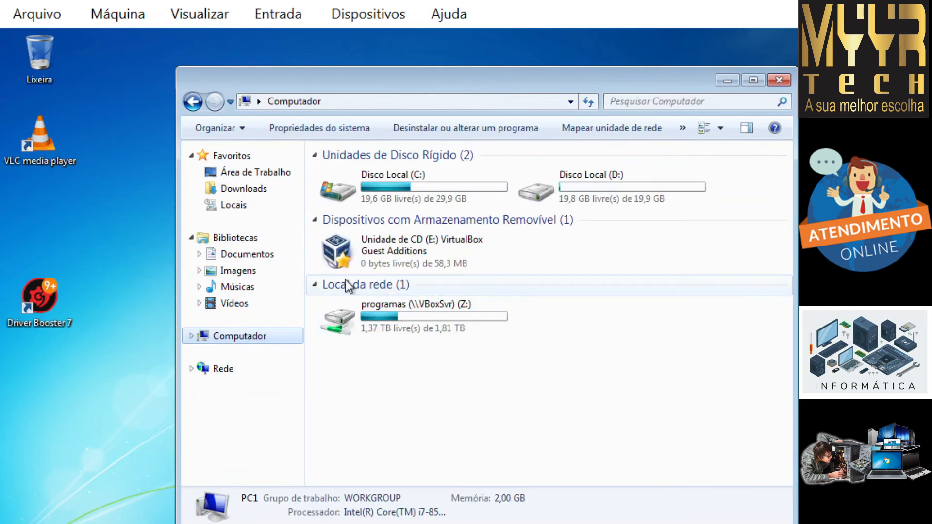
double_click(366, 314)
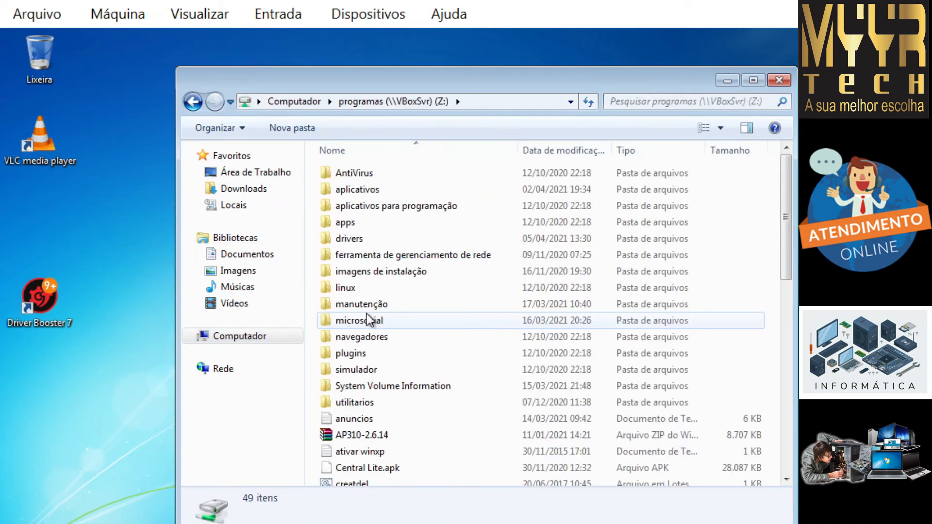
double_click(372, 399)
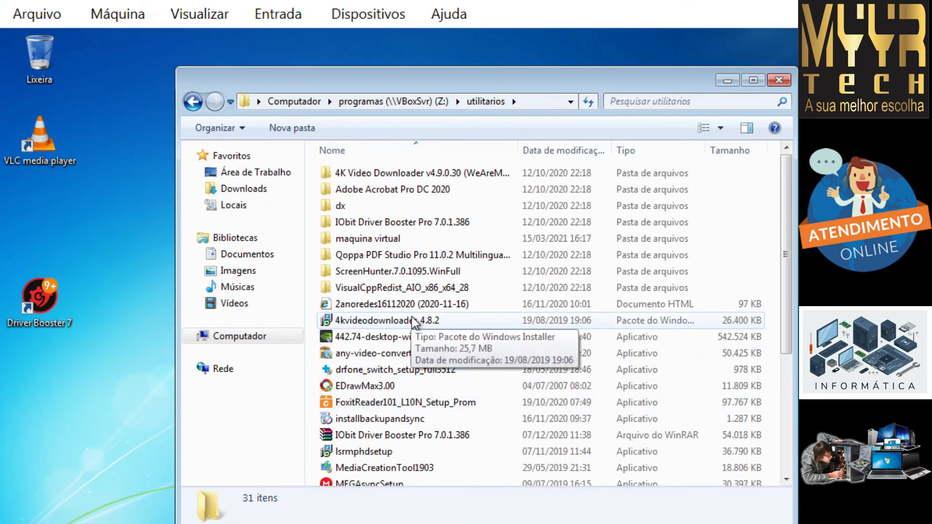
left_click(413, 404)
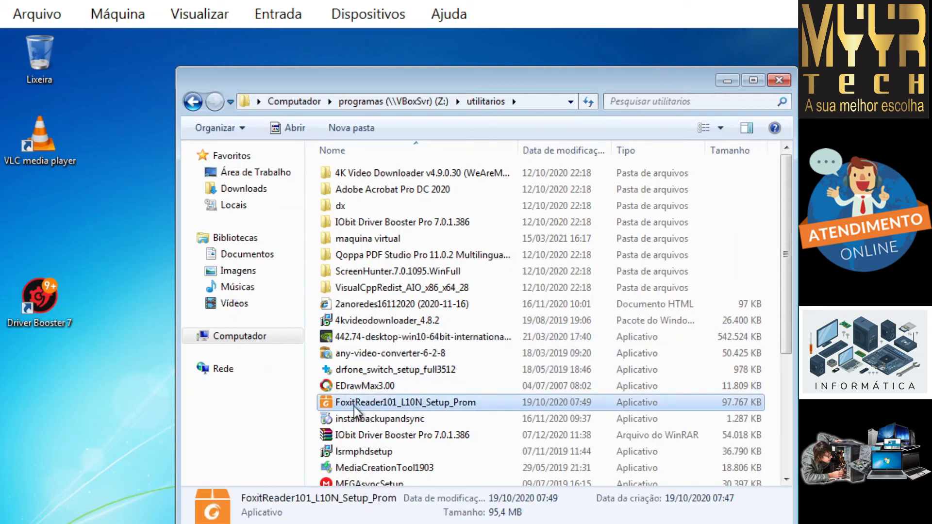
left_click_drag(371, 406, 115, 422)
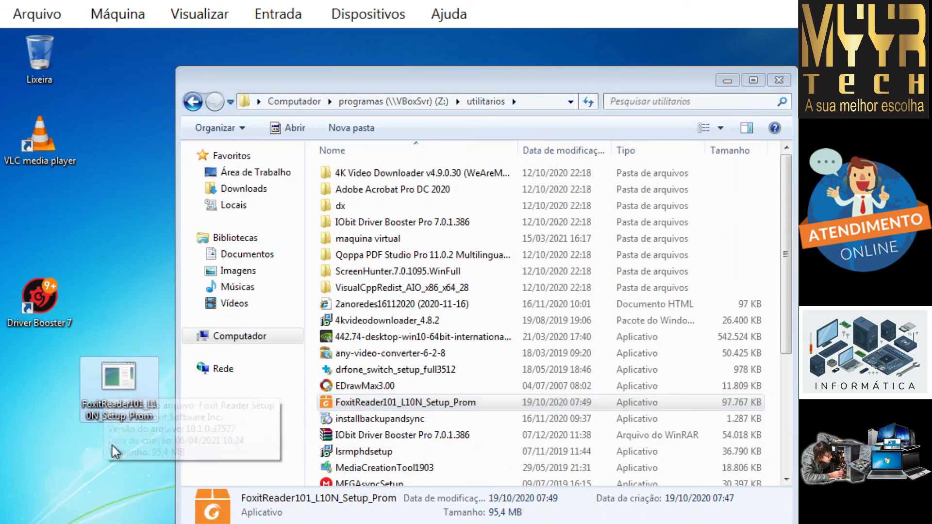
Step: Launch the Foxit Reader installer, allowing it through UAC and keeping Português (Brasil) as language
double_click(113, 393)
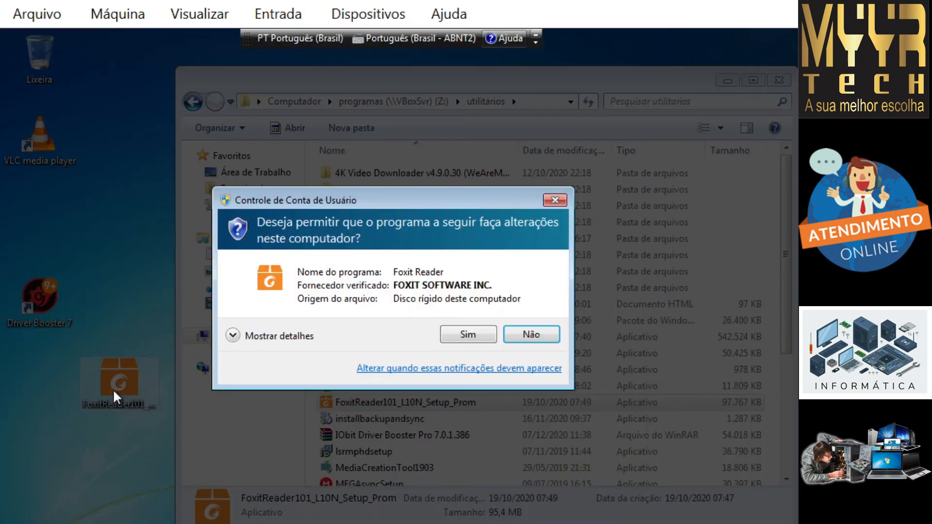
left_click(467, 337)
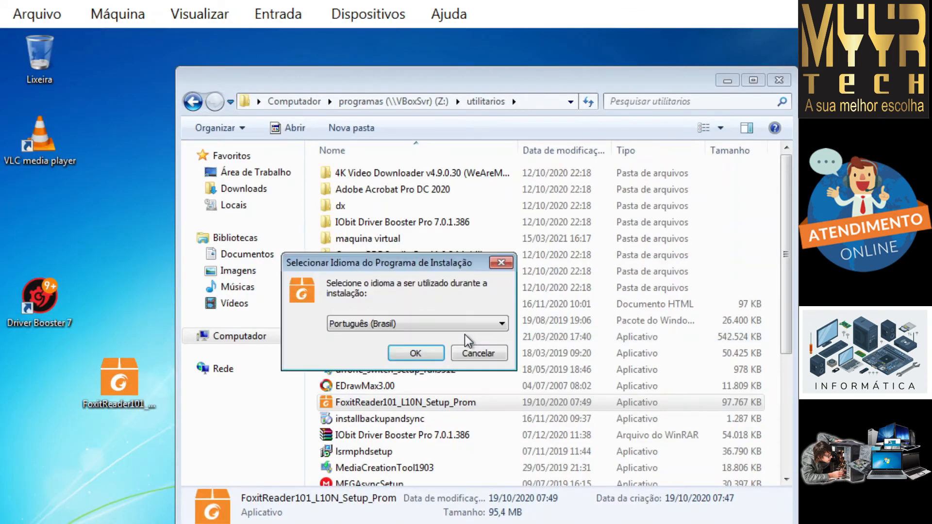
left_click(419, 360)
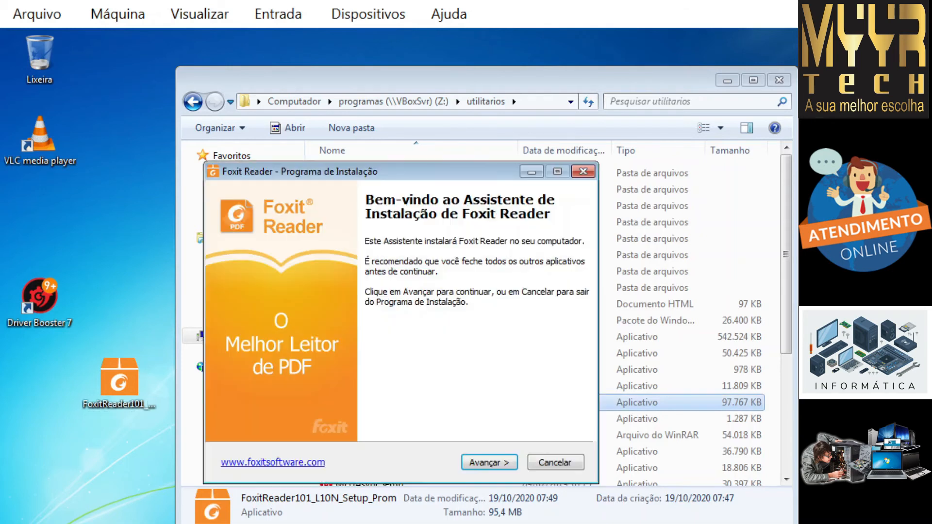
Step: Accept the license and keep default folder, full components, tasks and safe reading mode
left_click(473, 464)
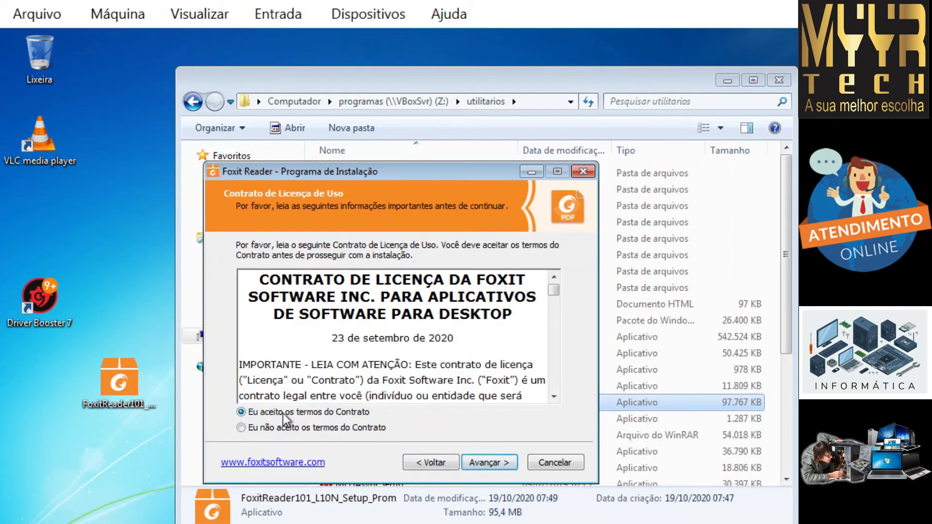
left_click(478, 465)
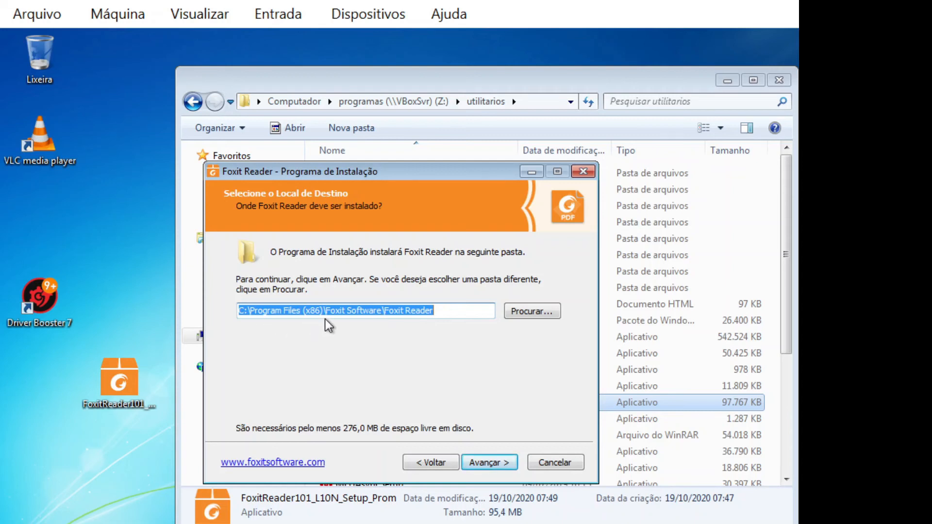
left_click(488, 461)
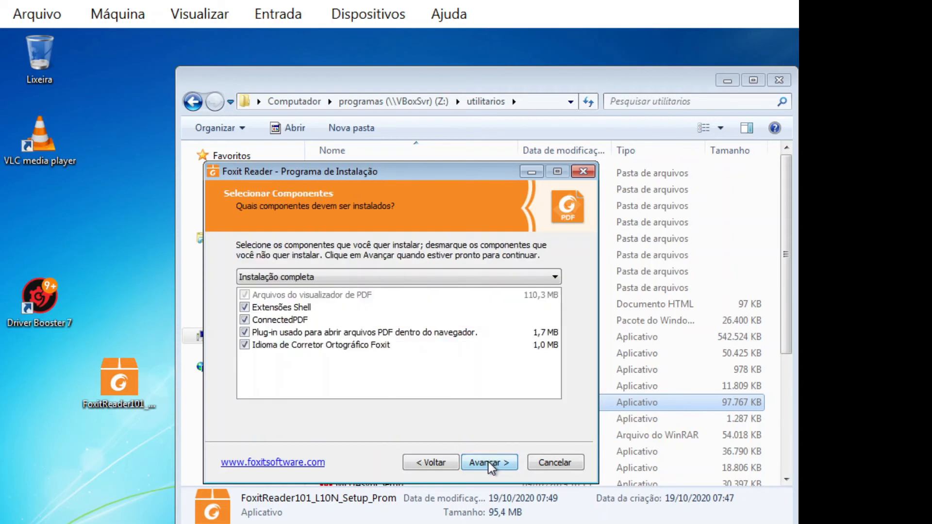
left_click(488, 462)
left_click(488, 462)
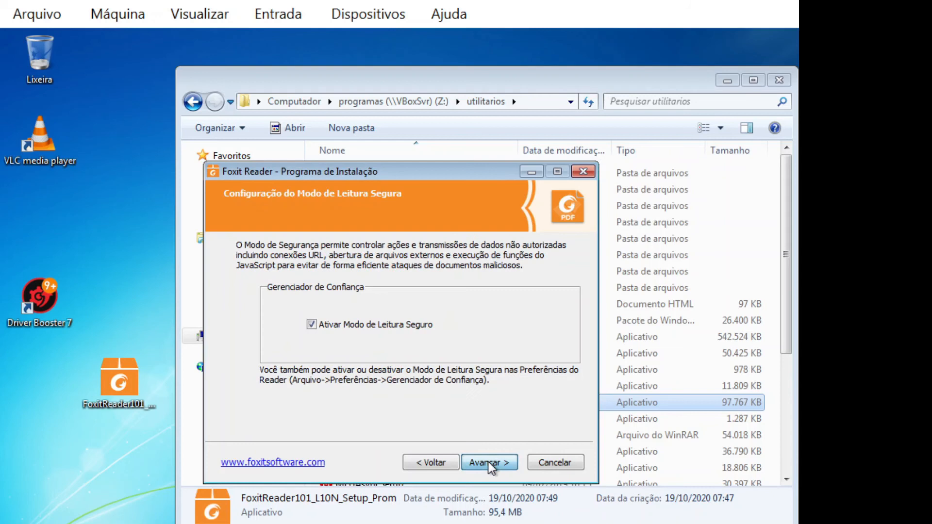
left_click(488, 461)
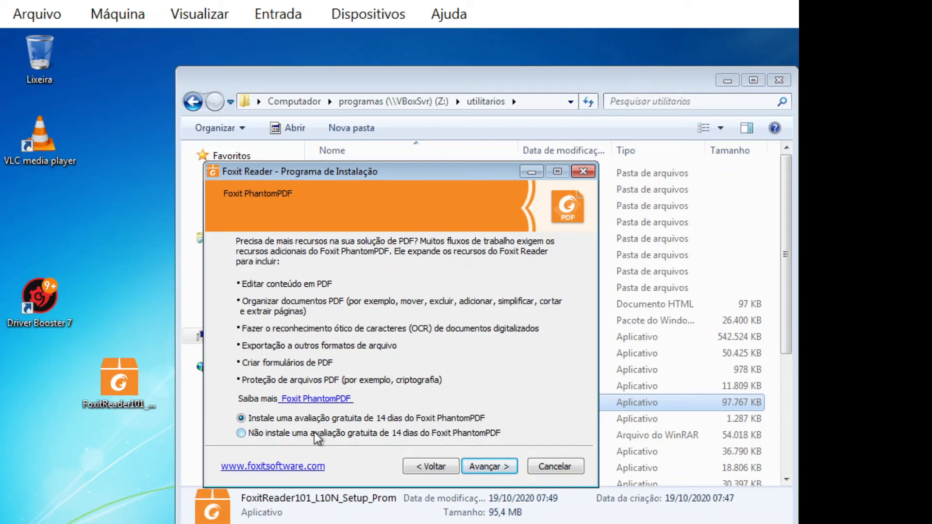
Step: Decline the PhantomPDF trial and complete the Foxit Reader installation
left_click(240, 434)
left_click(485, 465)
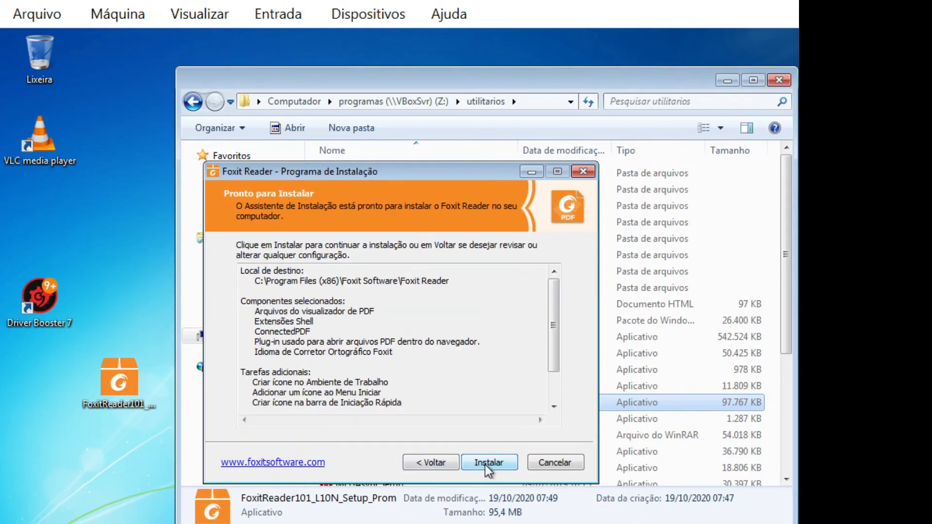
left_click(486, 465)
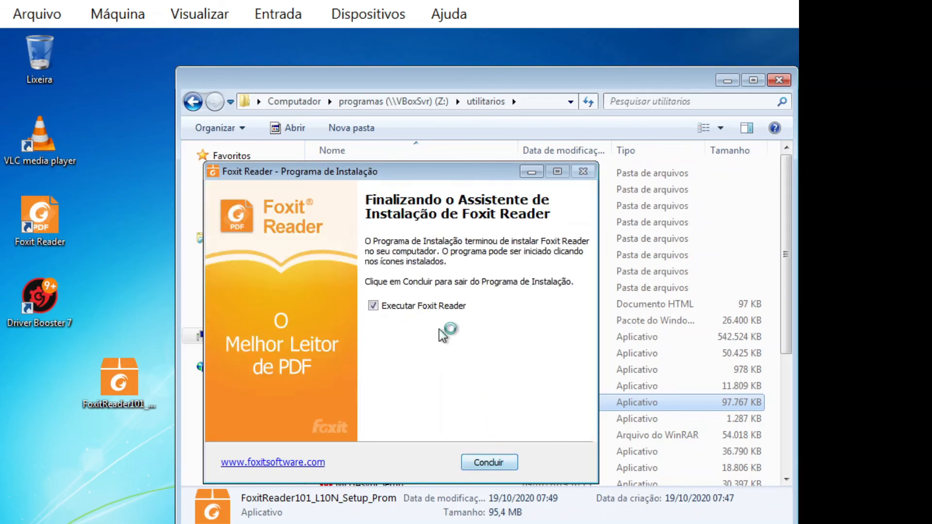
left_click(497, 463)
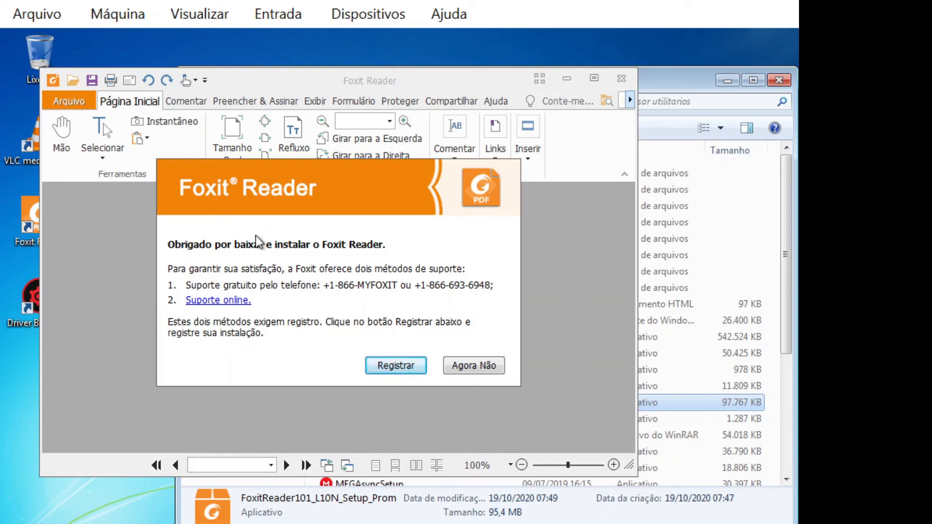
Step: Skip Foxit Reader registration with Agora Não and close Foxit Reader
left_click(414, 368)
left_click(475, 366)
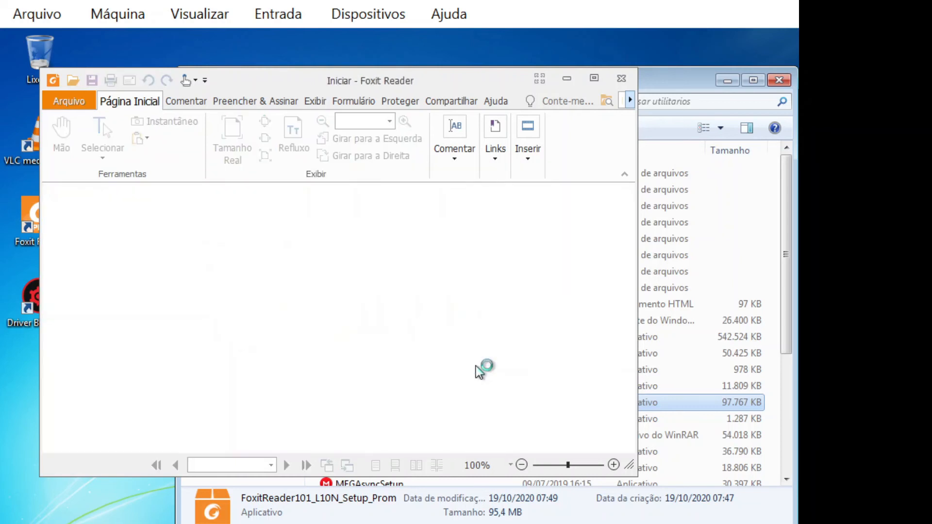
left_click(622, 78)
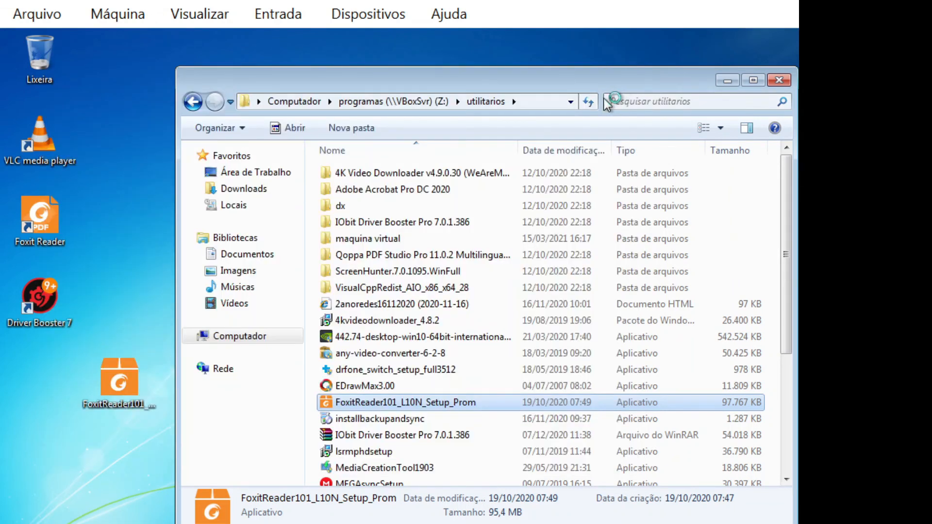
Step: Permanently delete the FoxitReader setup copy from the guest desktop
left_click_drag(584, 83, 555, 70)
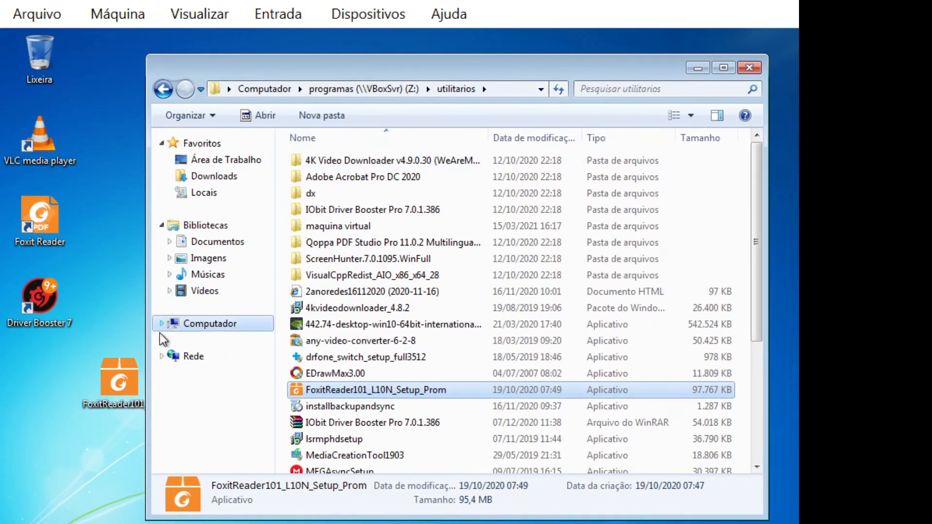
left_click(122, 397)
key("shift+Delete")
key("Return")
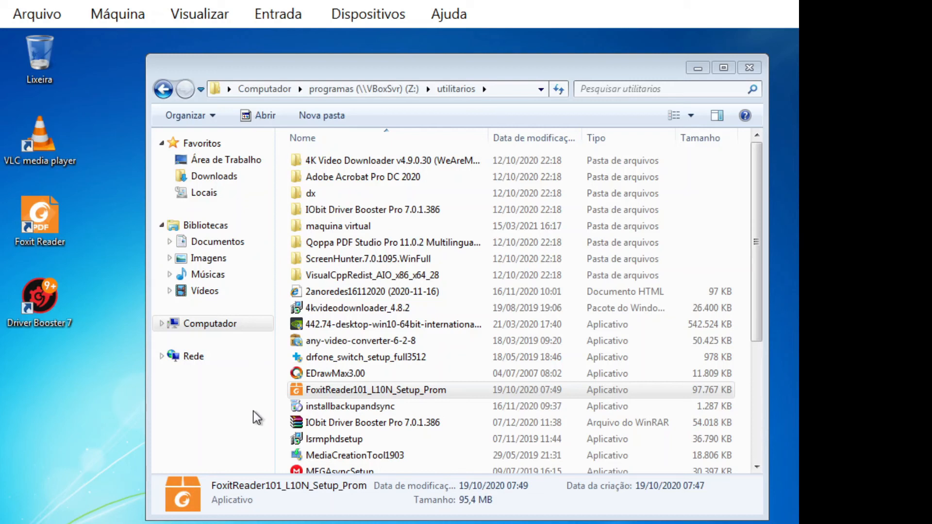
Step: Look over the utilitarios installers, including winrar-x64-411br and vlc-3.0.8-win64, then return to programas (Z:)
left_click(375, 395)
scroll(375, 394, "down", 4)
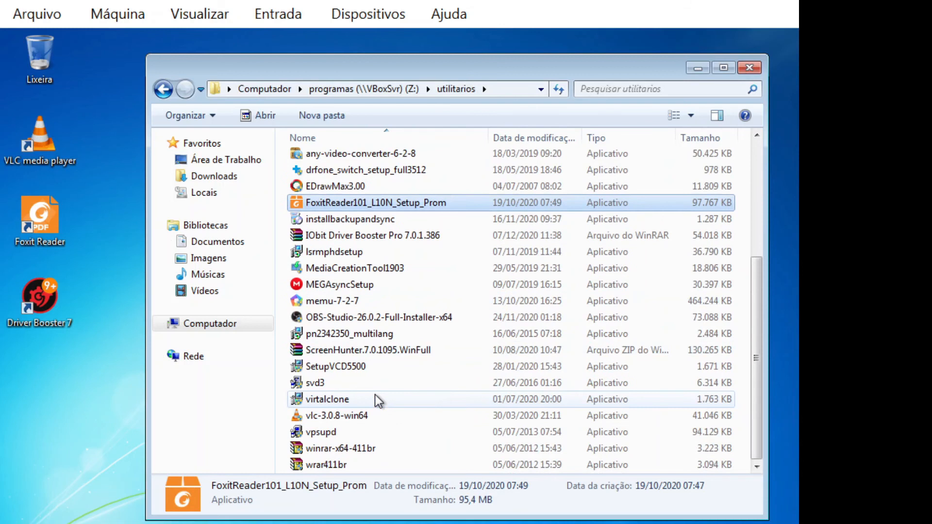
left_click(371, 452)
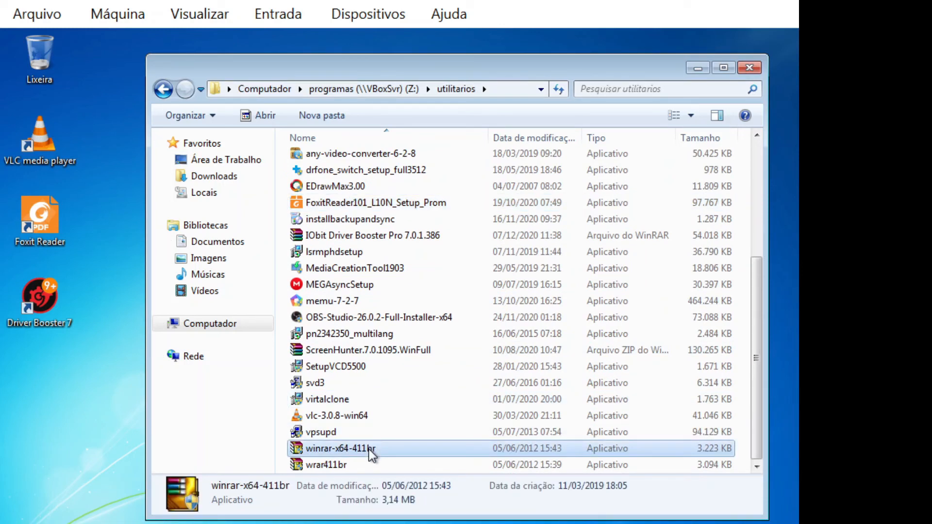
left_click(367, 420)
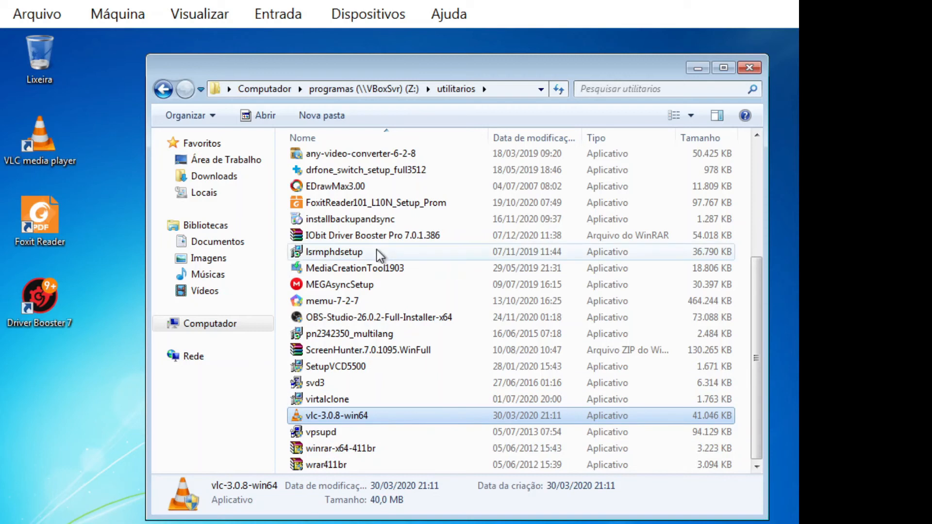
left_click(376, 201)
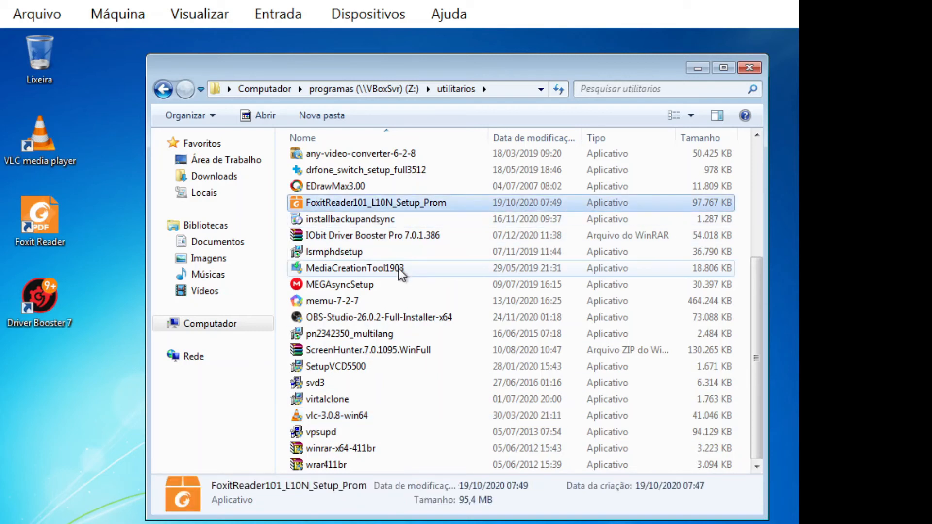
scroll(400, 269, "up", 2)
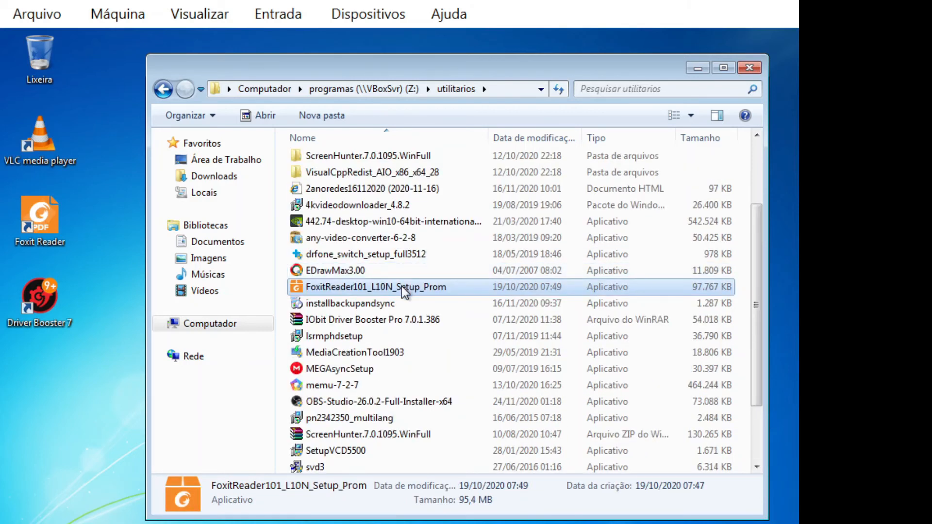
left_click(170, 92)
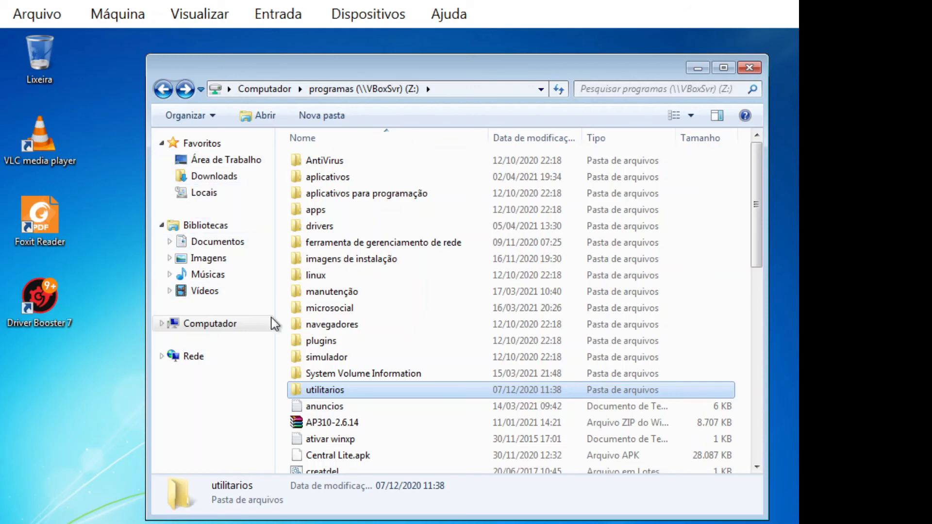
Step: Enter the plugins folder on programas (Z:) and select Silverlight_x64 (1)
left_click(335, 344)
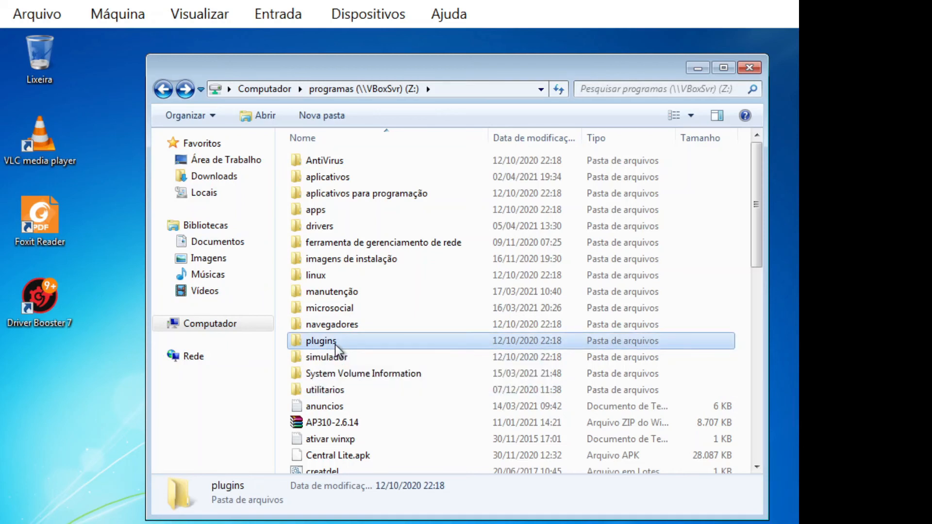
double_click(335, 342)
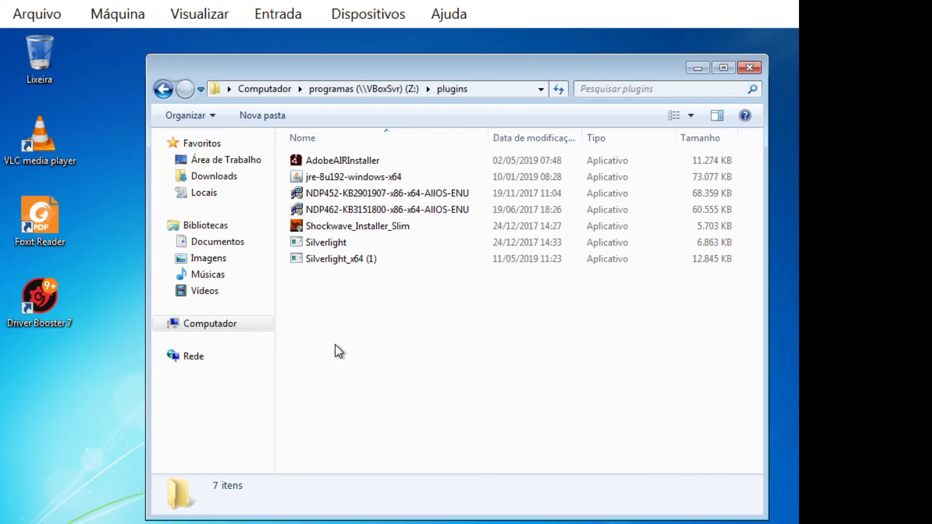
left_click(345, 263)
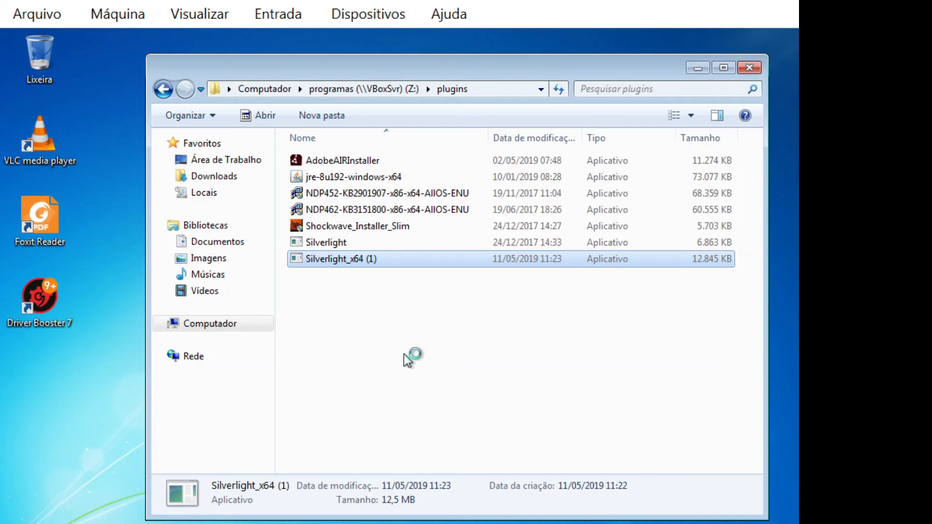
Step: Run the Silverlight installer with UAC approval, without making MSN the home page
left_click(439, 349)
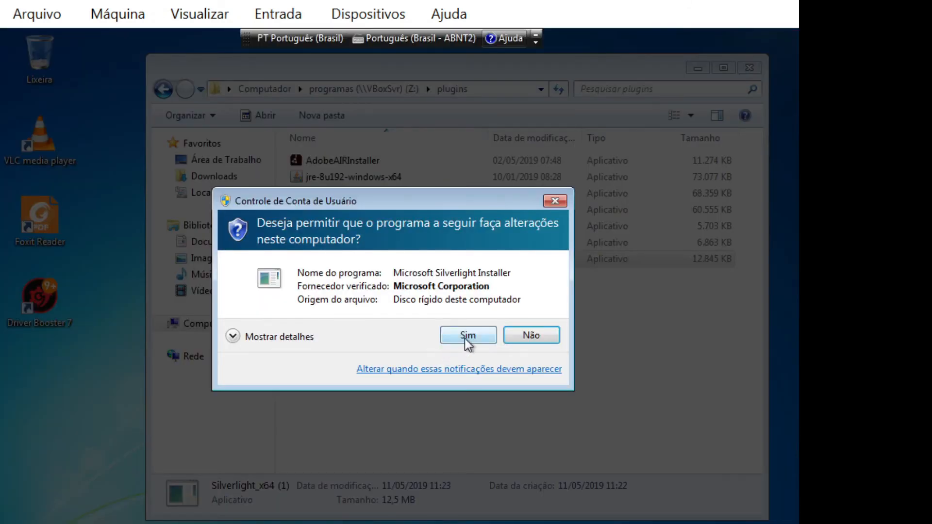
left_click(465, 339)
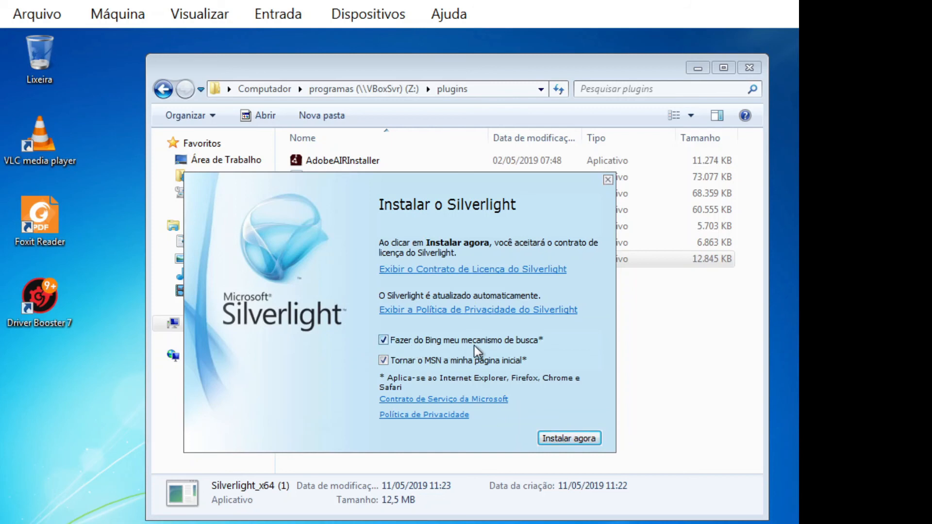
left_click(383, 360)
left_click(558, 437)
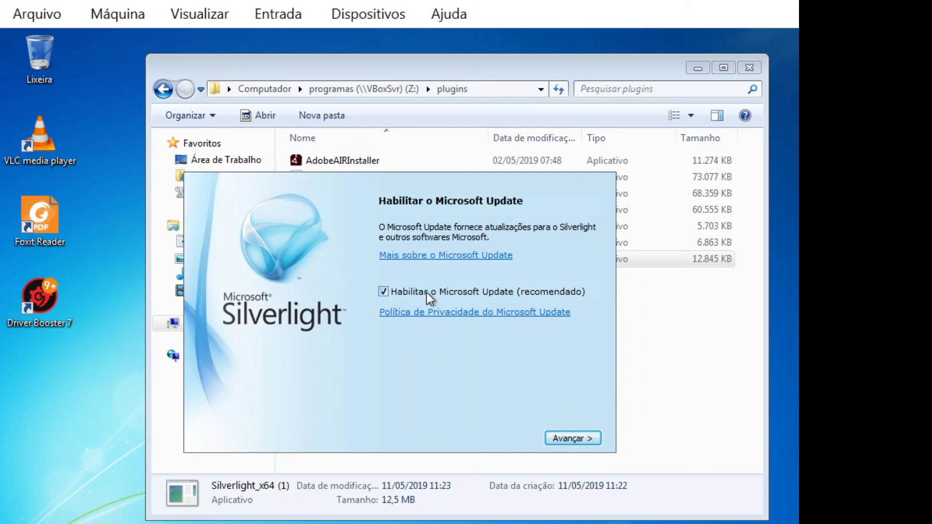
Step: Leave Microsoft Update off and close the finished Silverlight installer
left_click(384, 292)
left_click(575, 438)
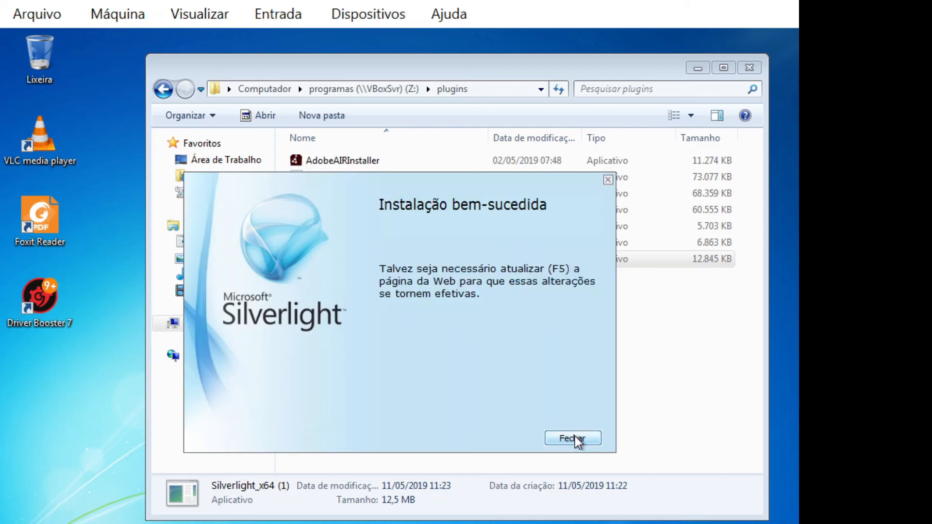
left_click(576, 438)
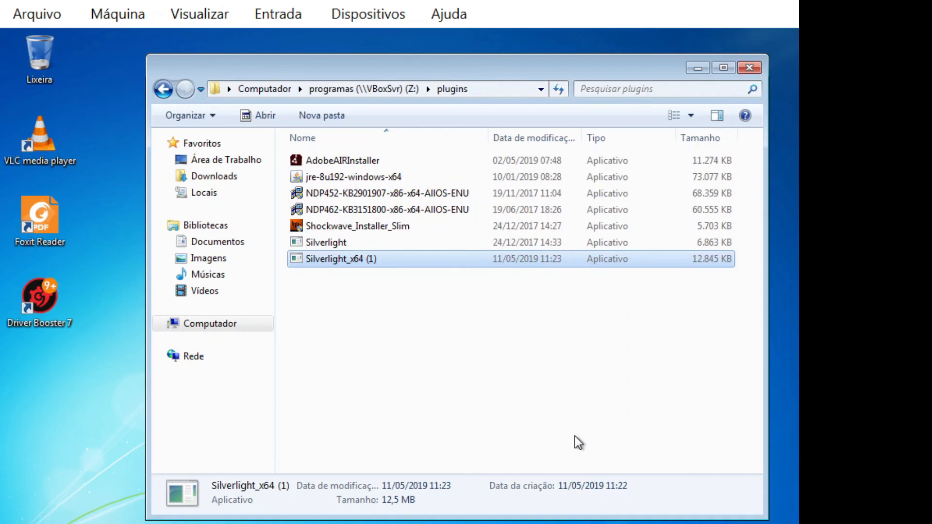
Step: Copy Shockwave_Installer_Slim to the desktop and run it with UAC approval
double_click(356, 231)
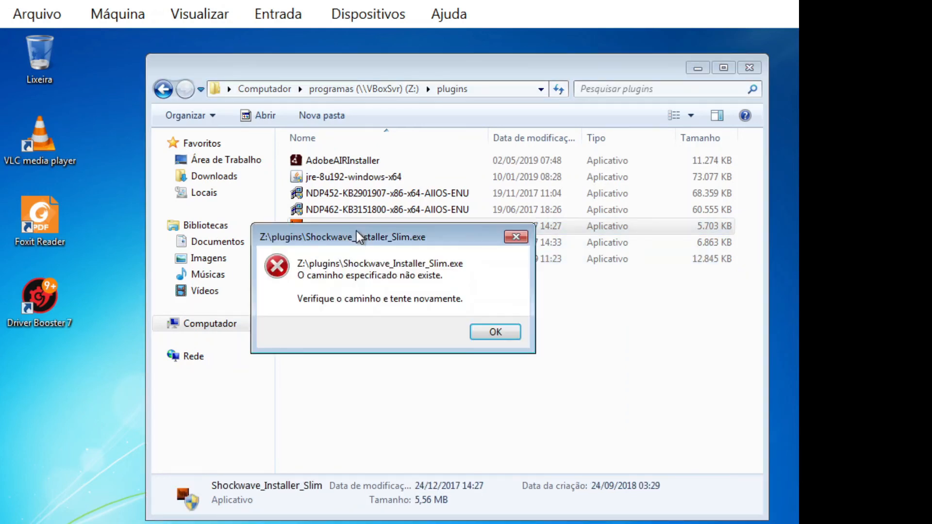
left_click(495, 332)
left_click_drag(366, 225, 78, 427)
double_click(102, 395)
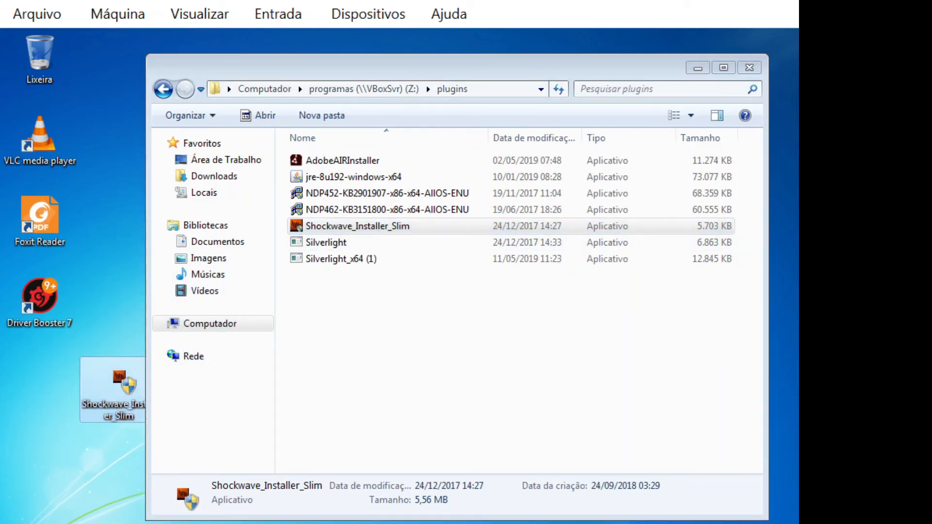
left_click(470, 350)
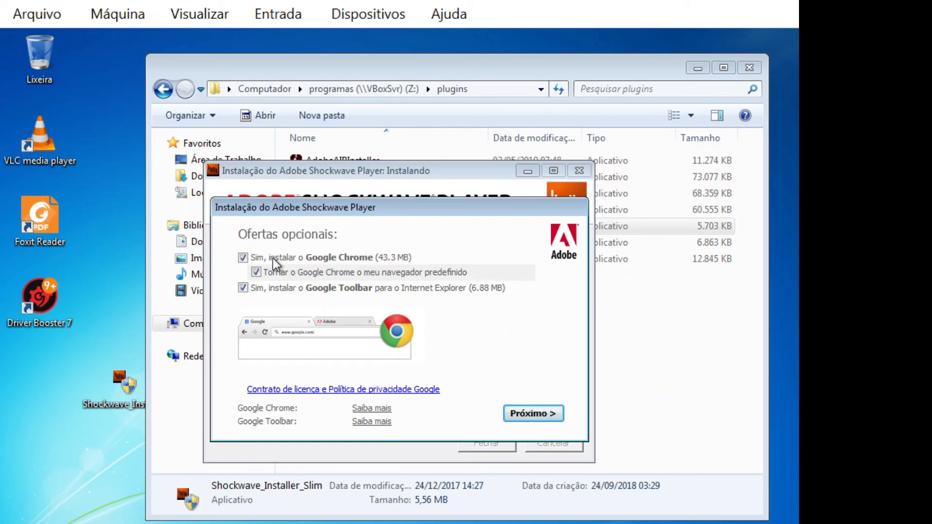
Step: Decline Google Chrome and Google Toolbar and finish the Shockwave Player install
left_click(243, 258)
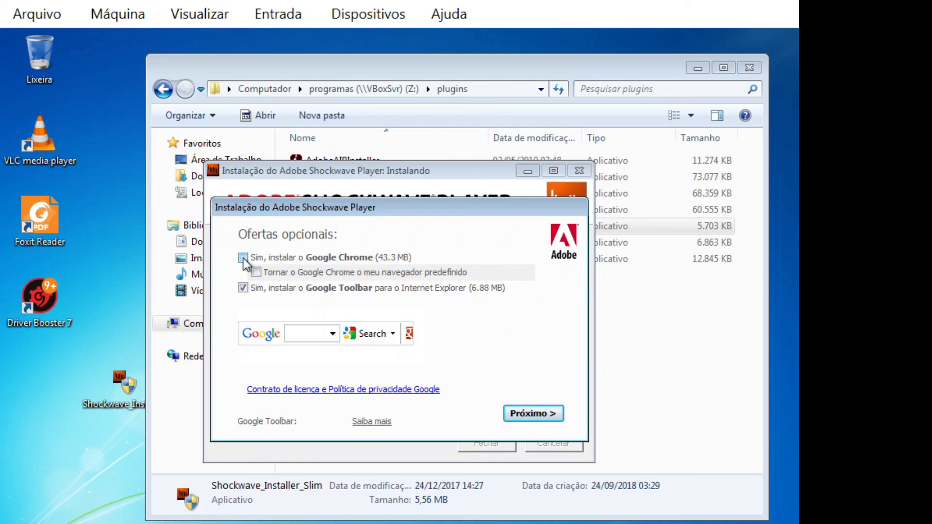
left_click(243, 288)
left_click(519, 413)
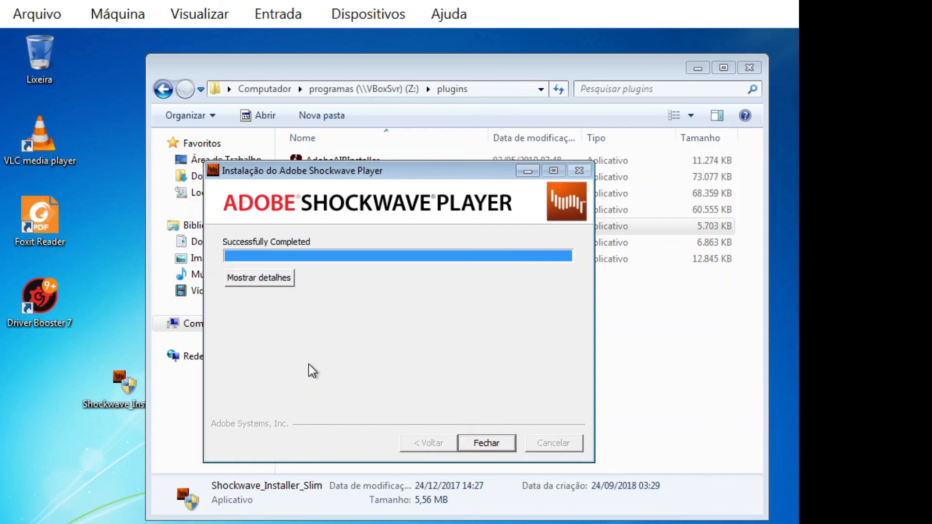
left_click(479, 446)
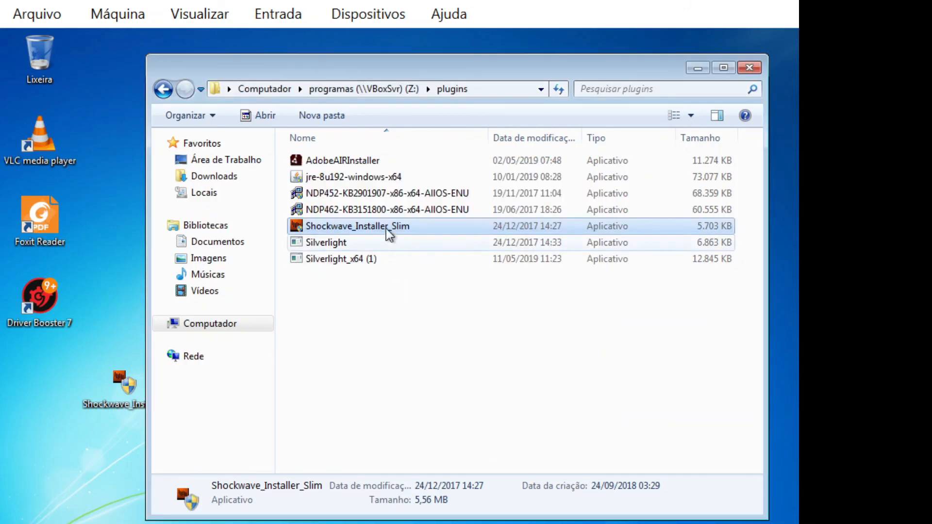
Step: Run AdobeAIRInstaller, accept the license with Concordo, approve UAC, and click Concluir when done
double_click(356, 165)
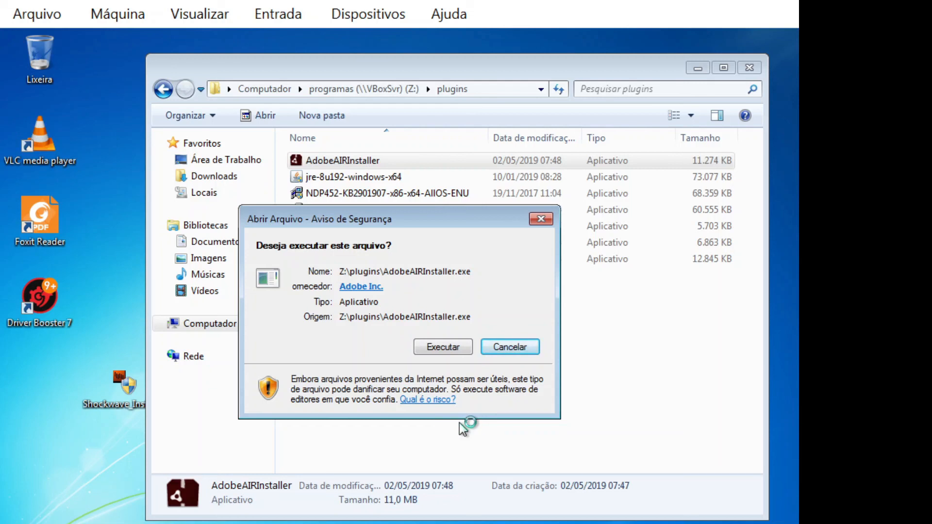
left_click(444, 348)
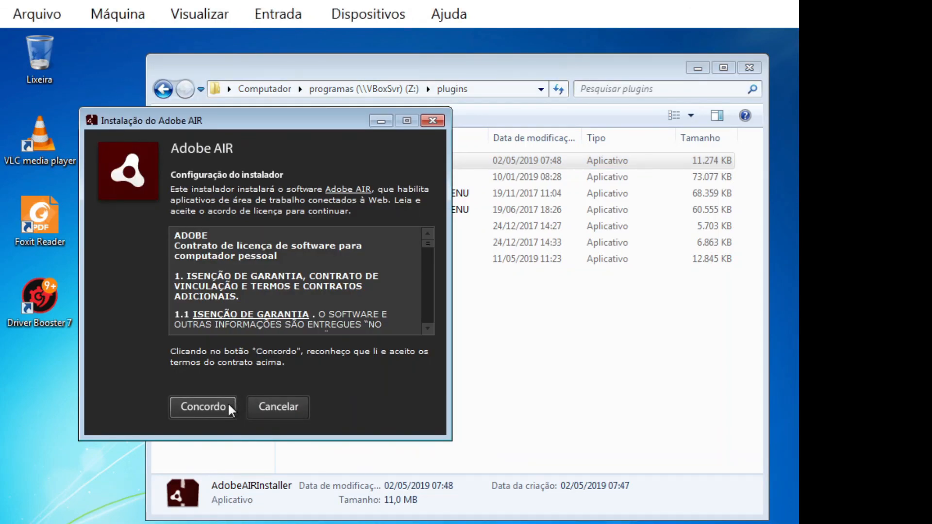
left_click(228, 402)
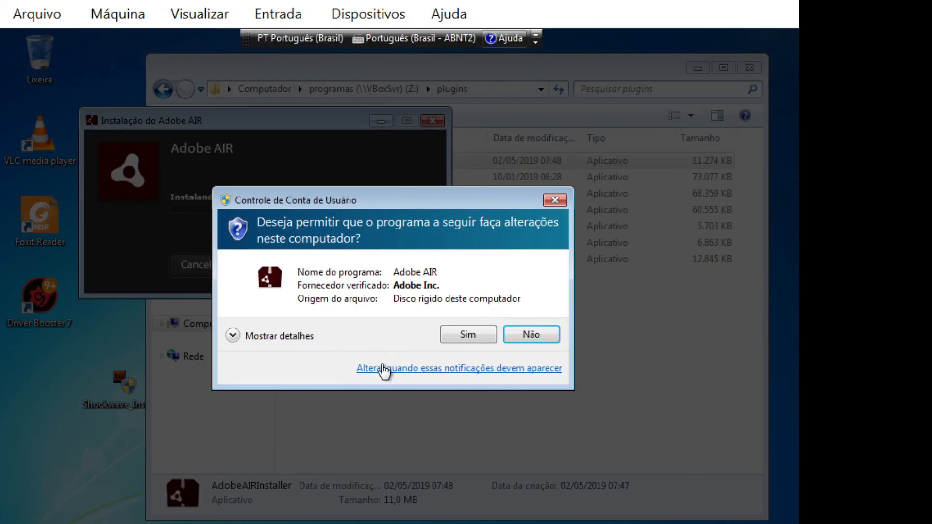
left_click(447, 337)
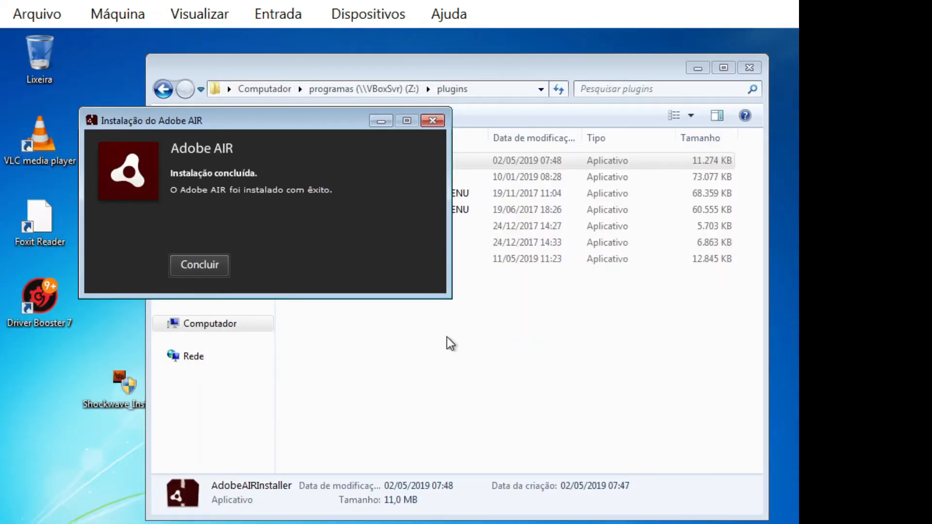
left_click(202, 270)
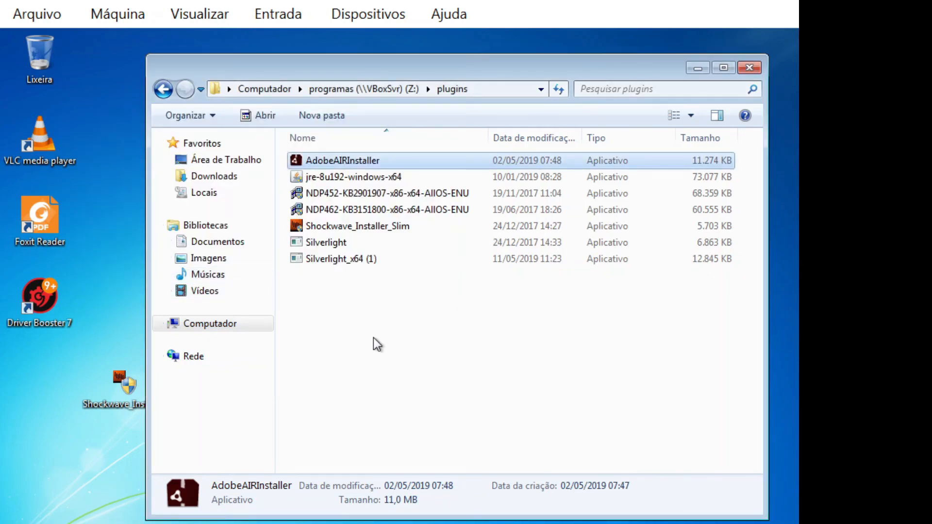
Step: Copy jre-8u192-windows-x64 to the desktop and run it with UAC approval
left_click(380, 179)
left_click_drag(381, 178, 70, 510)
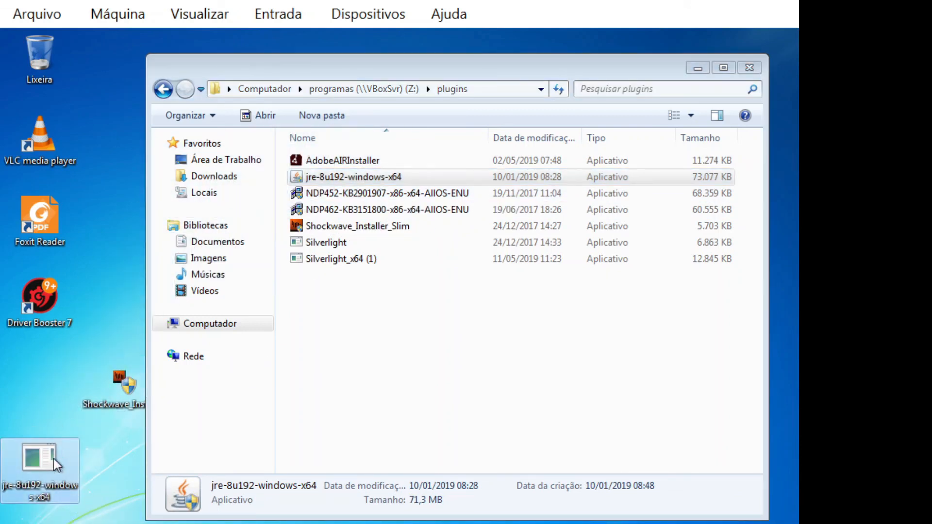
double_click(50, 469)
left_click(449, 355)
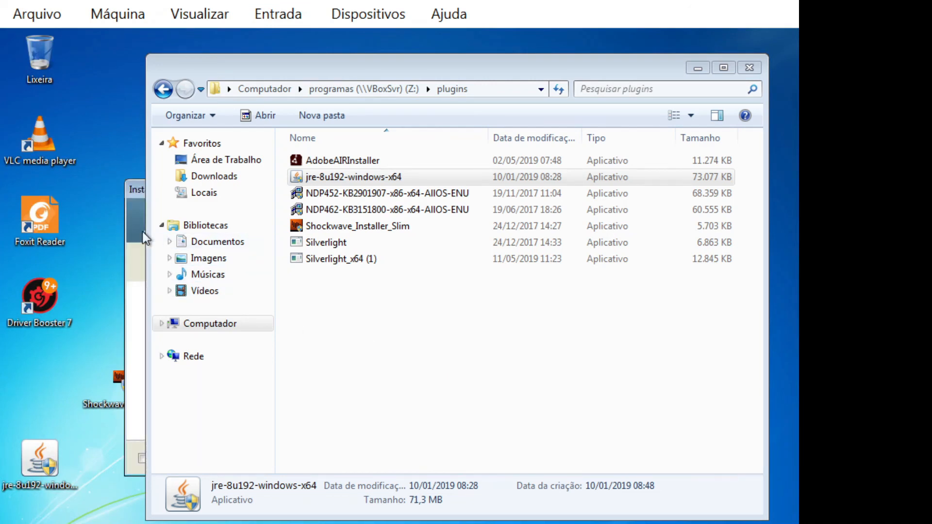
Step: Install Java, acknowledge the license change notice, and close the installer
left_click(136, 215)
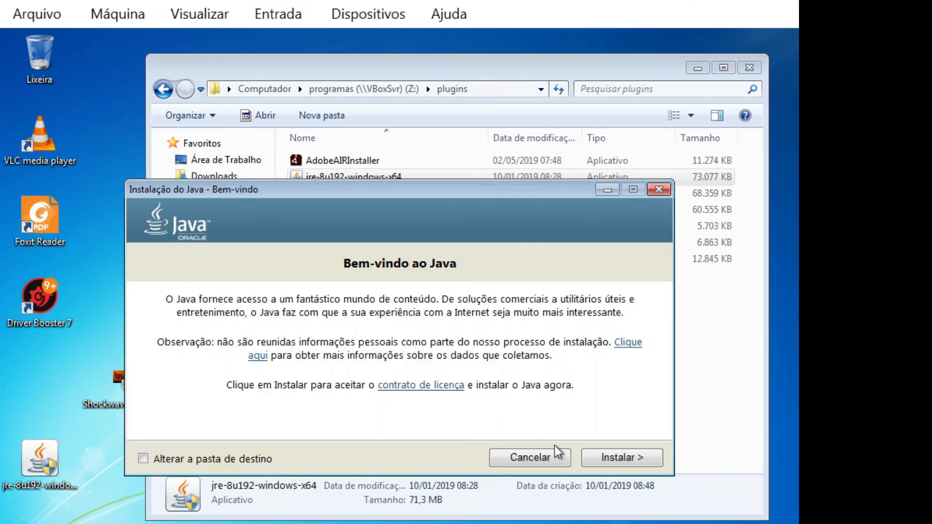
left_click(602, 462)
left_click(611, 461)
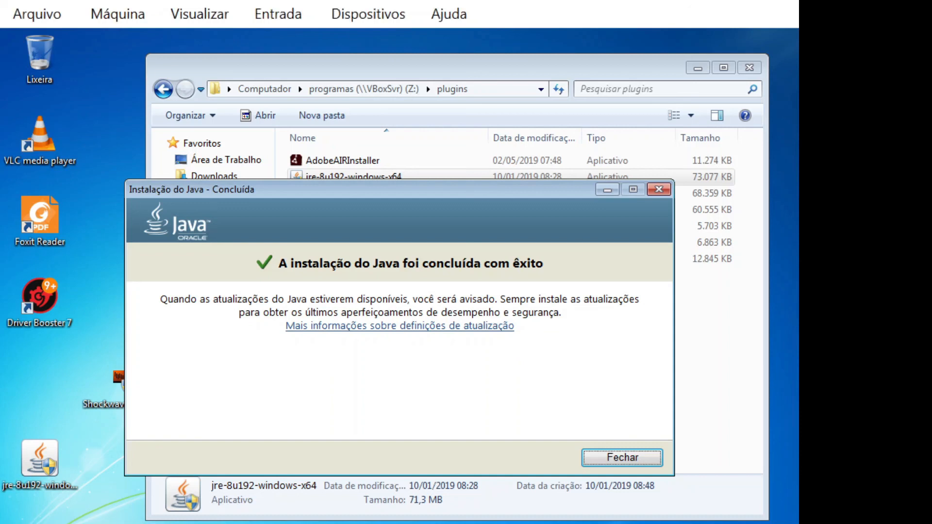
left_click(596, 458)
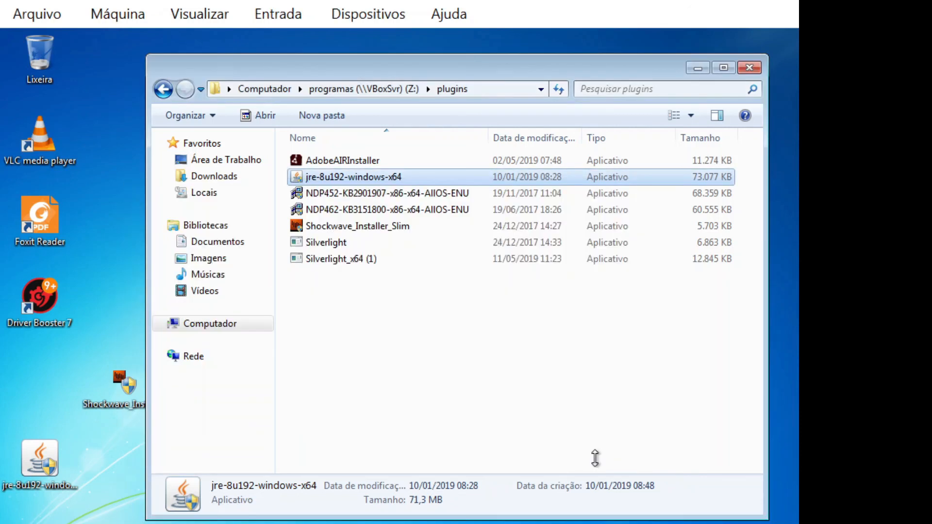
Step: Copy the NDP452-KB2901907 installer to the desktop after it fails to run from the share
double_click(354, 195)
left_click(485, 332)
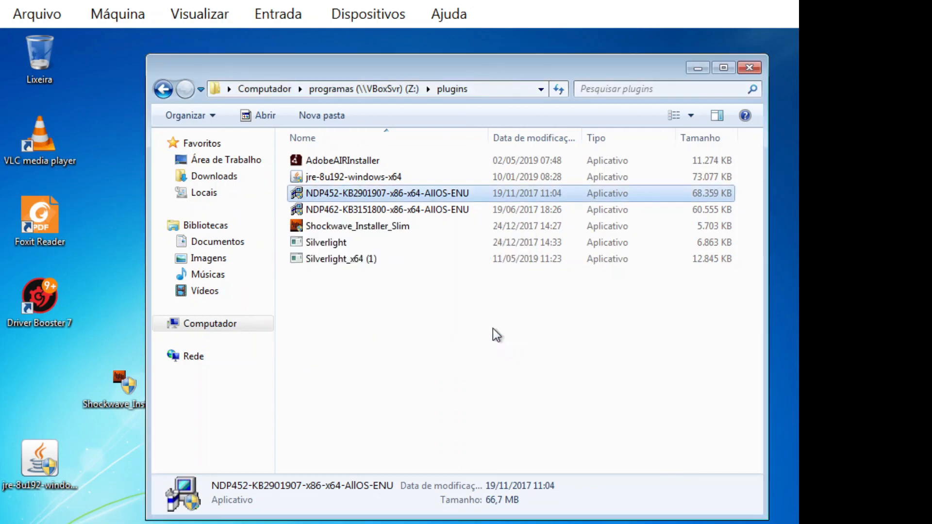
left_click_drag(396, 197, 97, 523)
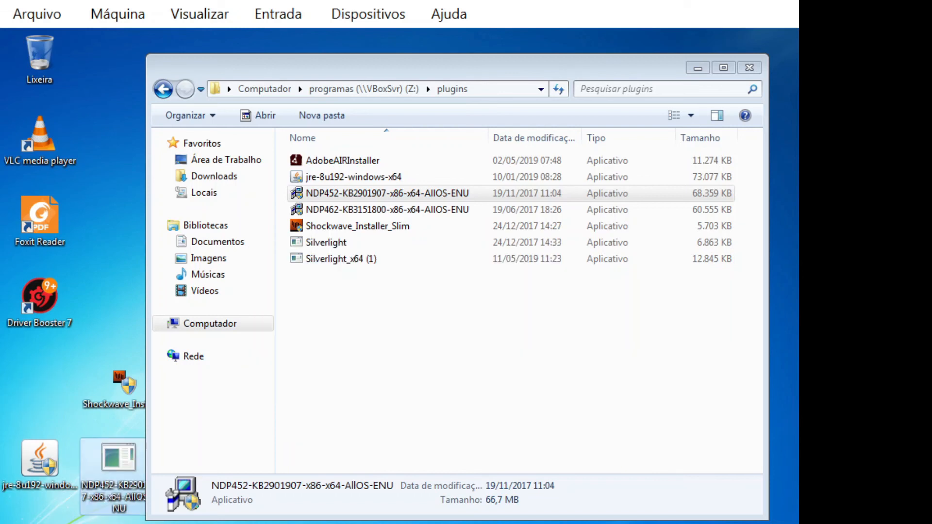
left_click_drag(250, 66, 273, 64)
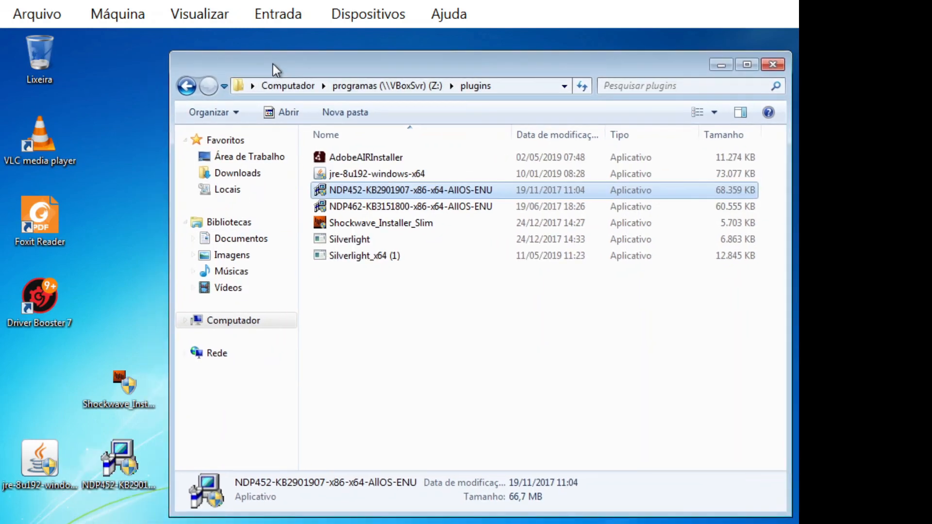
Step: Permanently delete the desktop Shockwave and Java installer copies, then launch .NET 4.5.2 setup
left_click(126, 386)
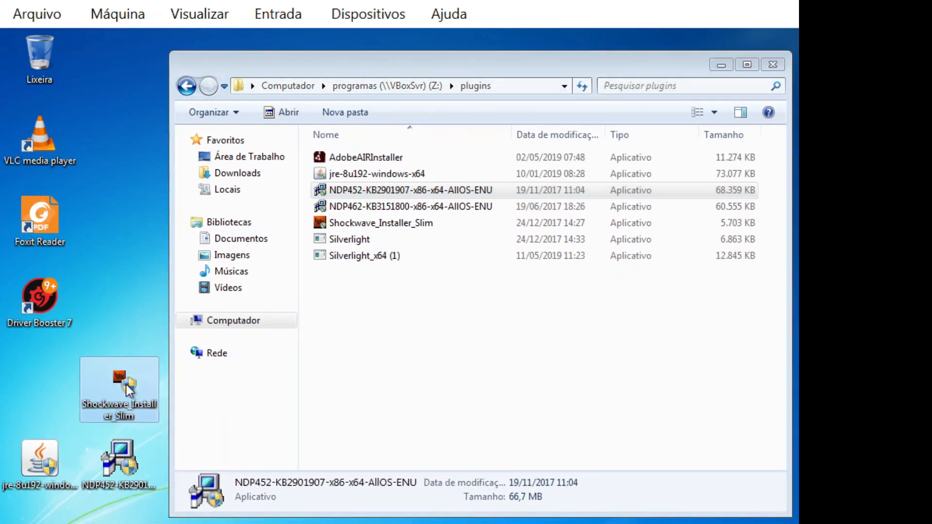
left_click(46, 467)
key("shift+Delete")
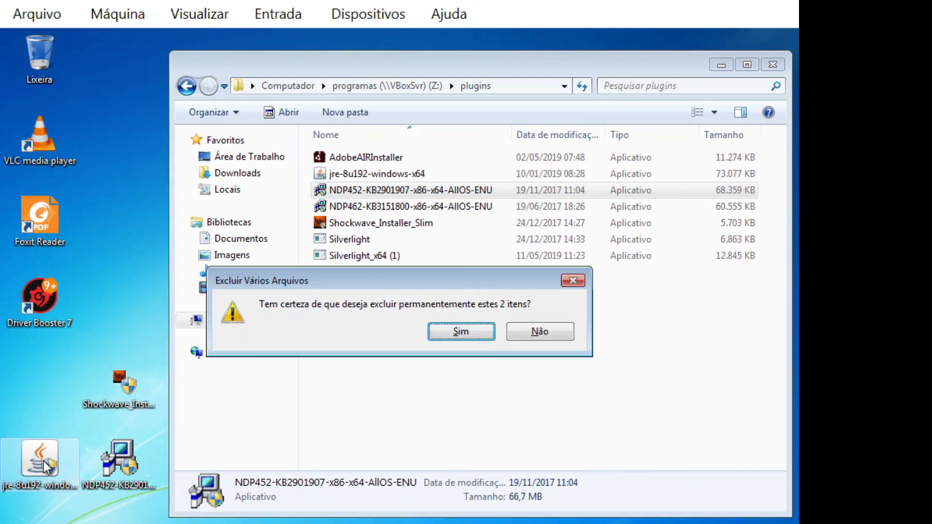
left_click(464, 334)
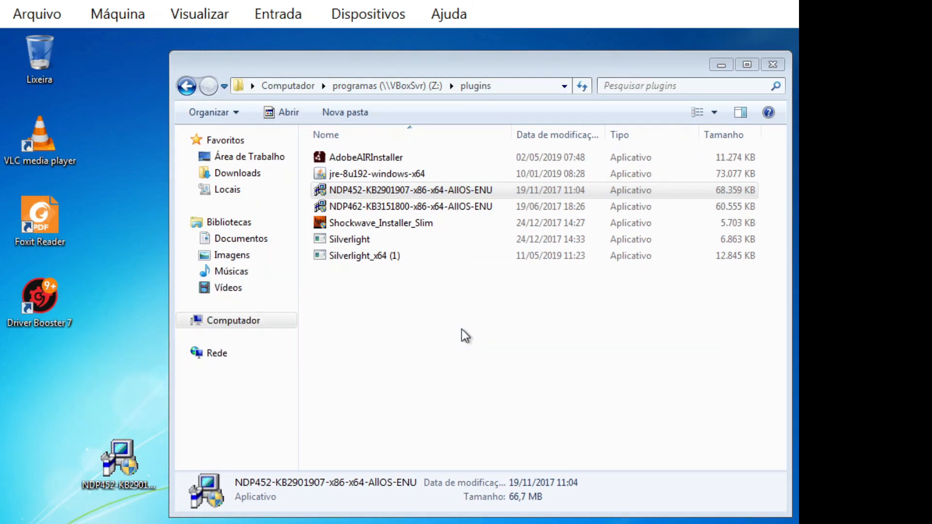
double_click(127, 467)
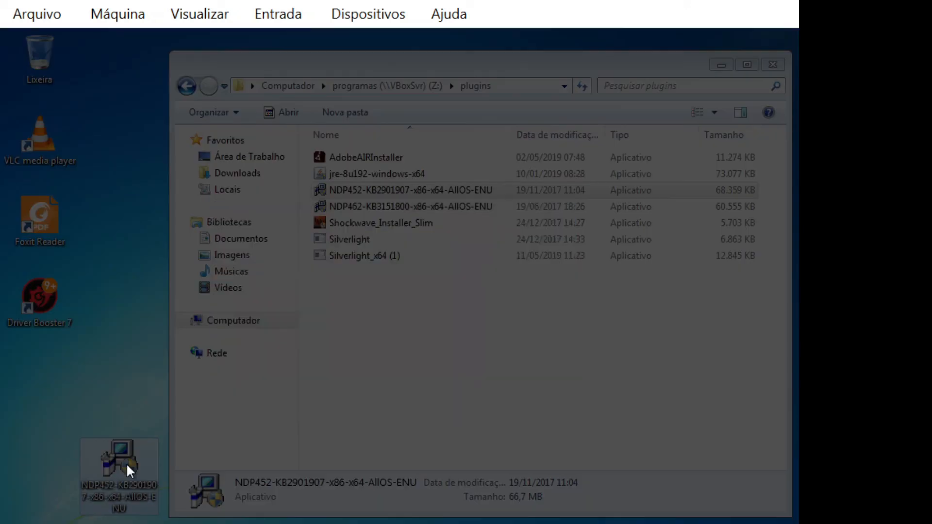
left_click(475, 352)
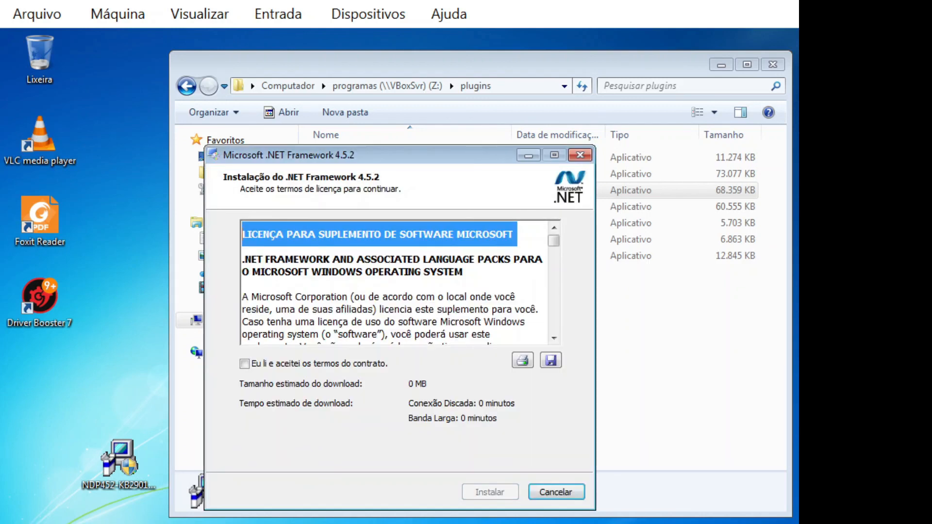
Step: Accept the license, install .NET Framework 4.5.2, and choose Reiniciar Agora
left_click(244, 364)
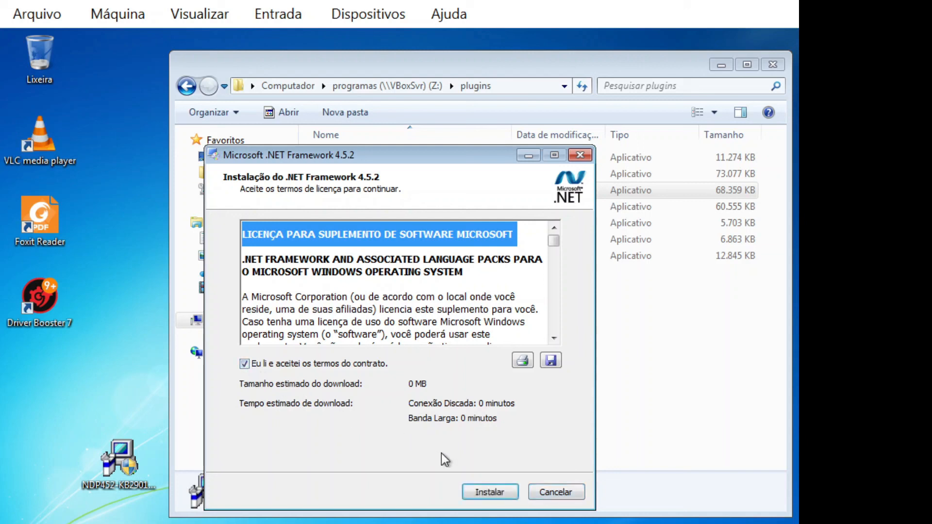
left_click(483, 493)
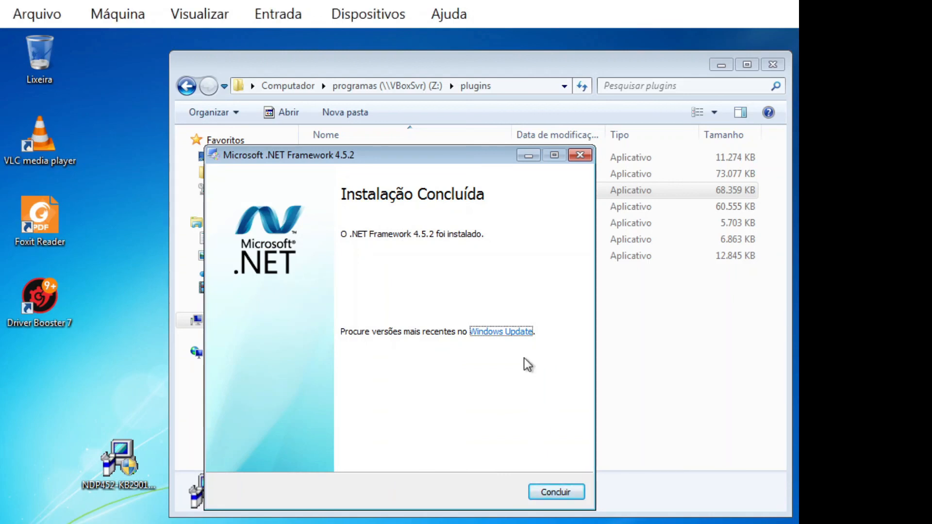
left_click(553, 495)
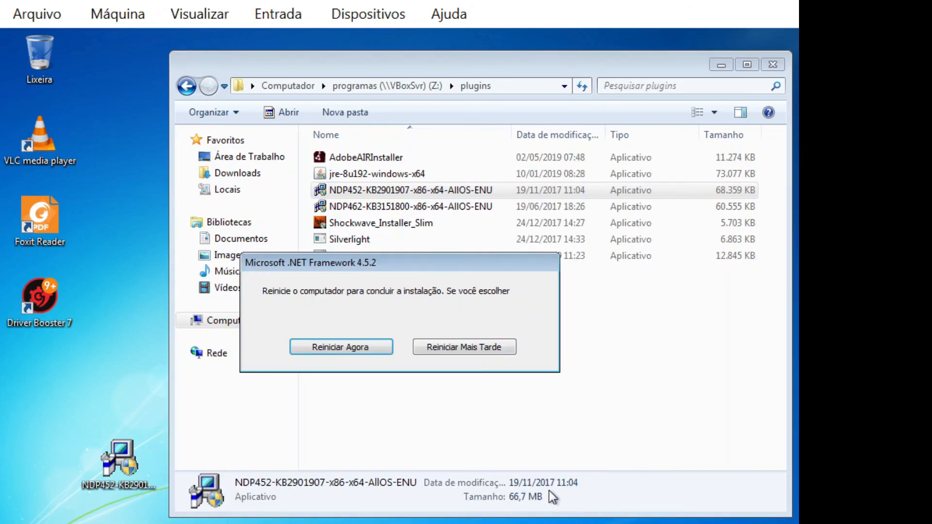
left_click(345, 347)
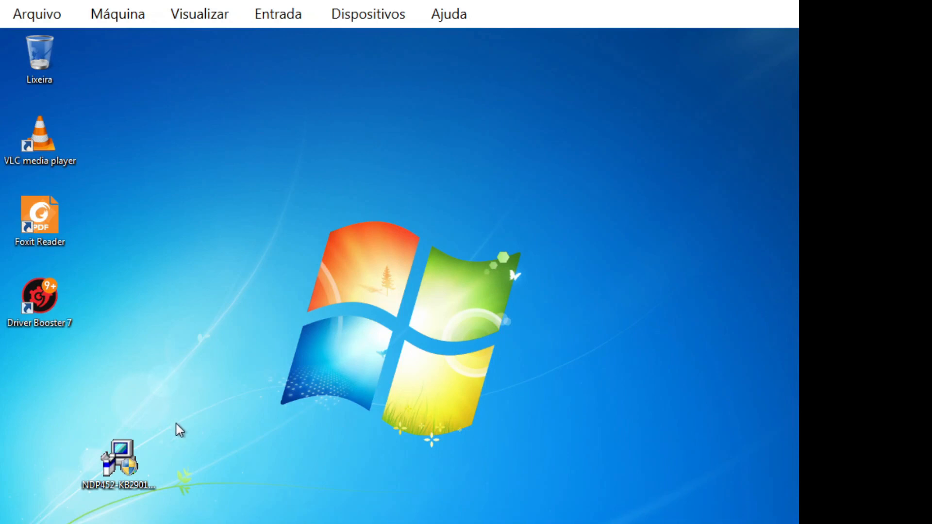
Step: Permanently delete the desktop NDP452 copy, then view Computador's drives and select Z:
left_click(137, 463)
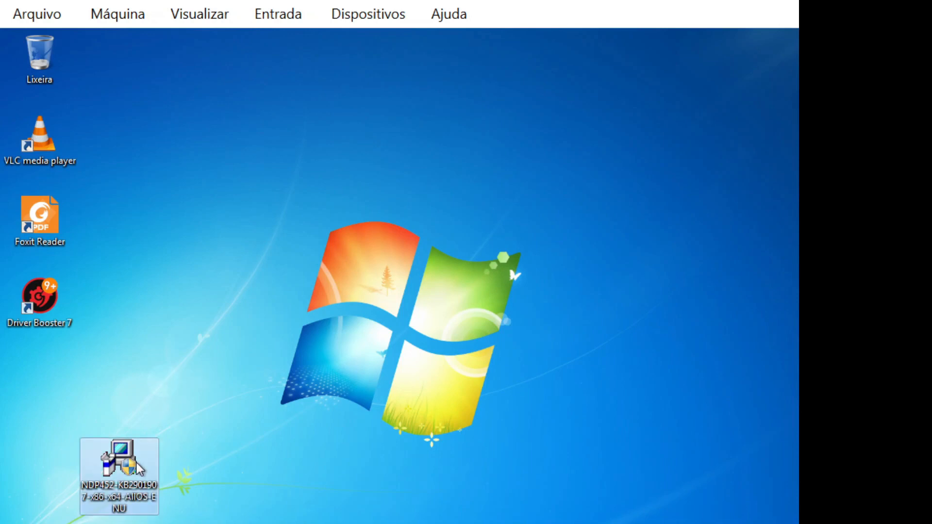
key("shift+Delete")
key("Return")
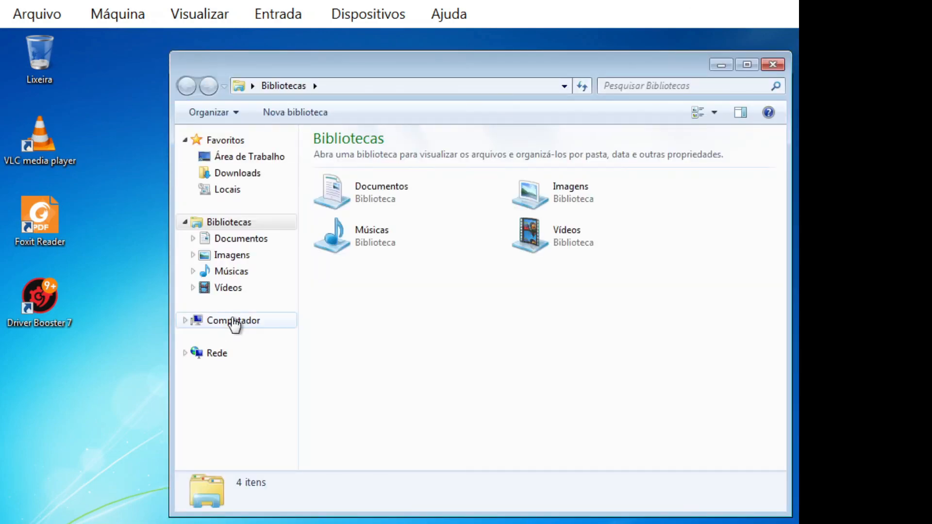
left_click(234, 320)
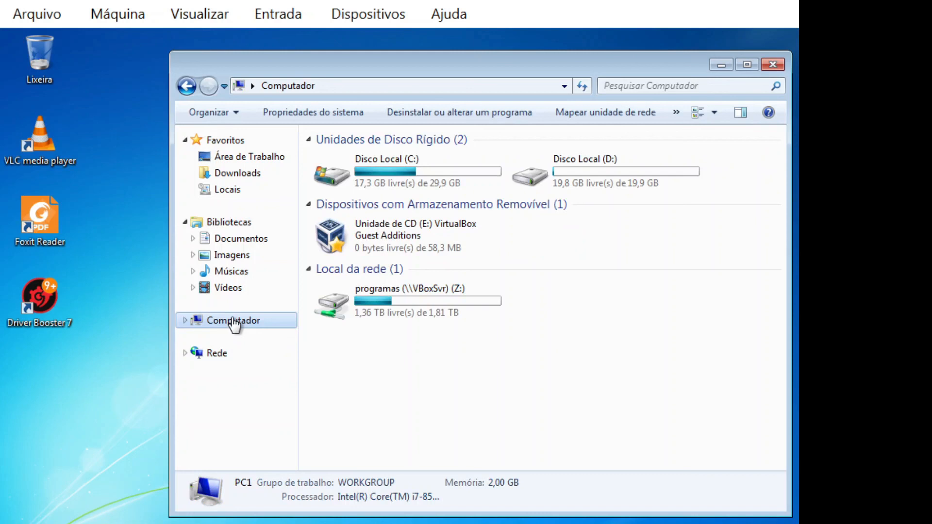
left_click(389, 302)
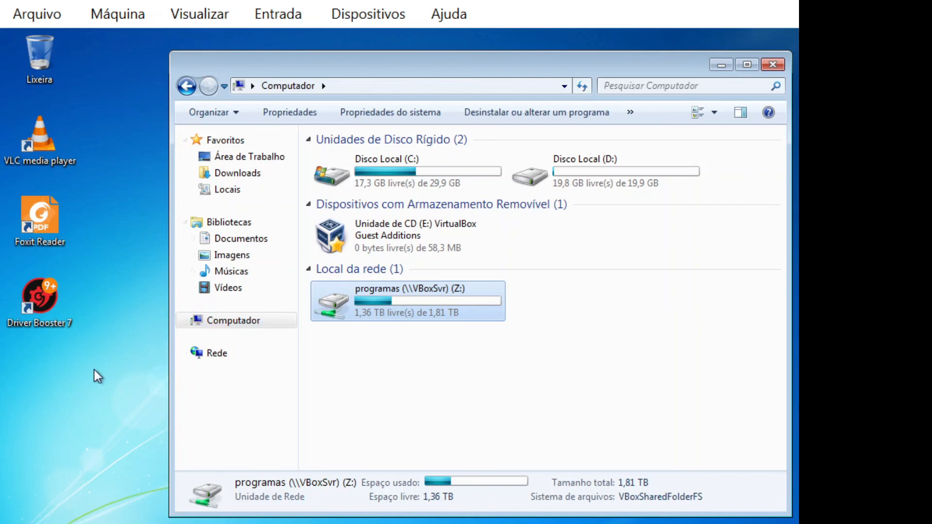
Step: Confirm AIR, Java, .NET, Shockwave and Silverlight appear in Control Panel's installed programs list, leaving only the desktop
left_click(776, 67)
key("super")
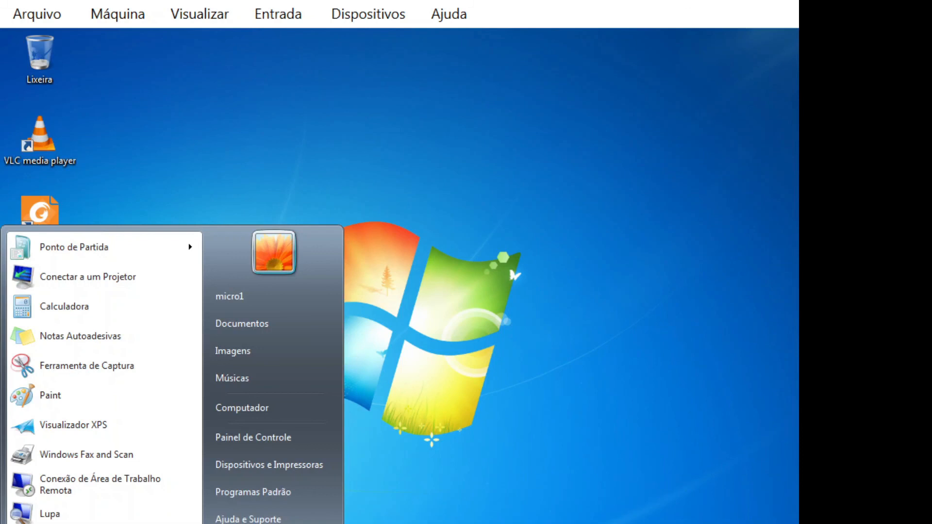
left_click(241, 438)
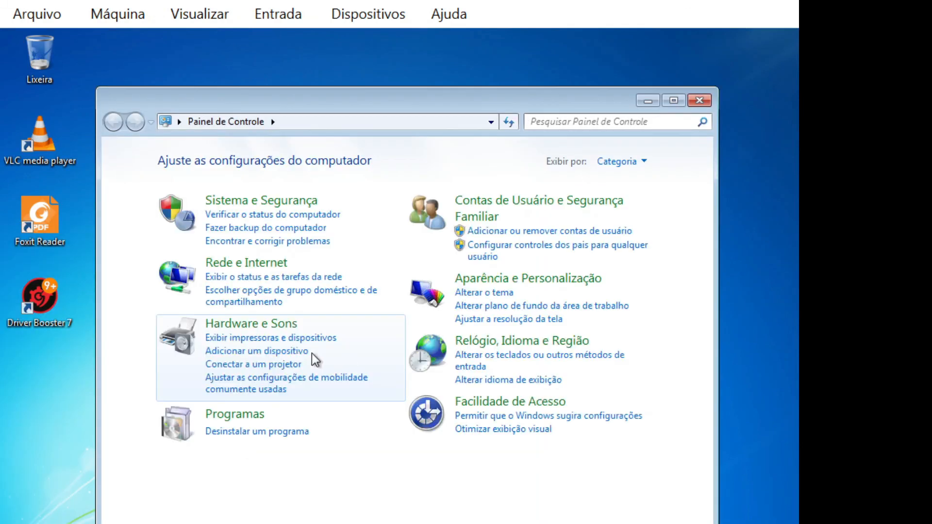
left_click(287, 435)
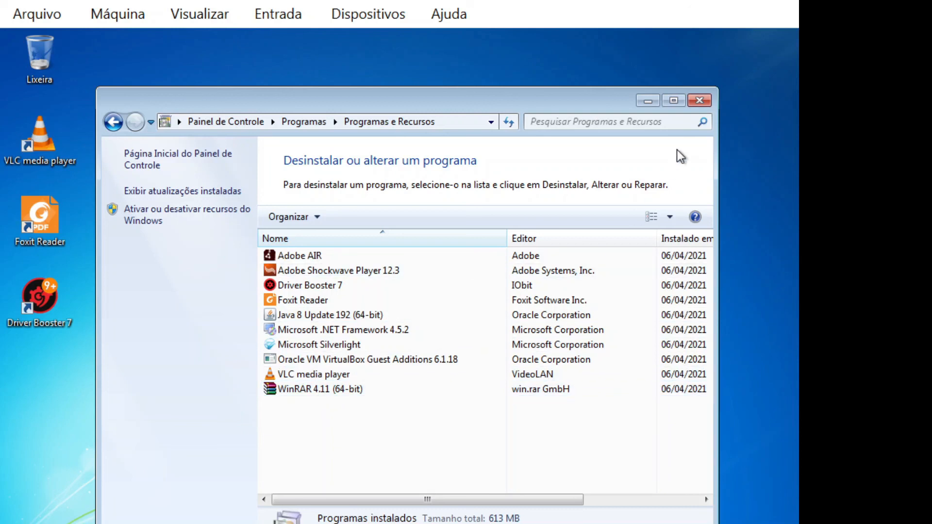
left_click(699, 101)
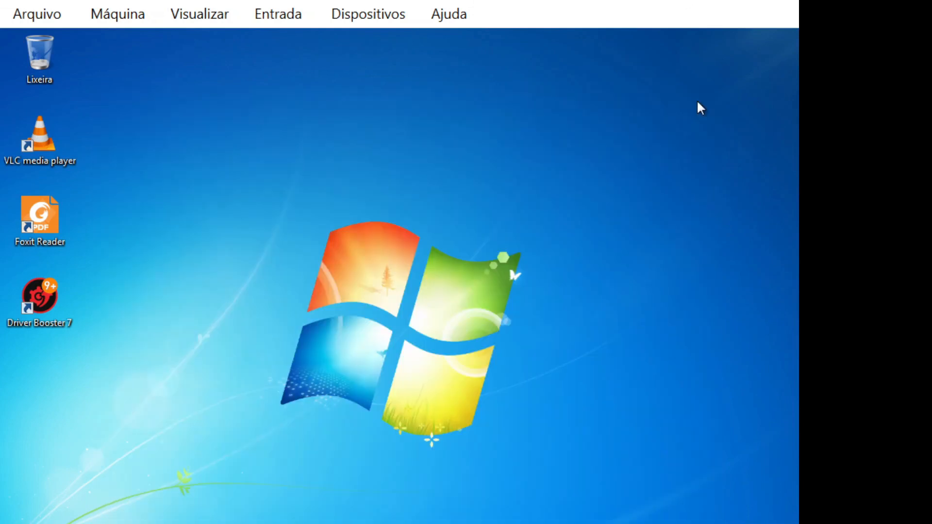